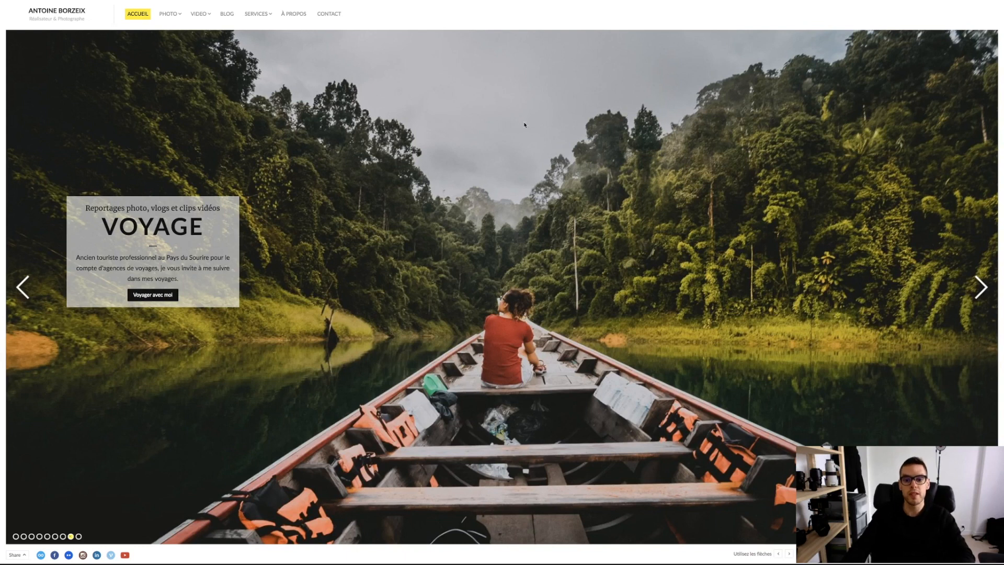
Switch to Lightroom, compare lighthouse photo A7R00201.DNG with its edited virtual copy, and reselect the unedited original
{"action": "key", "text": "ctrl+Right"}
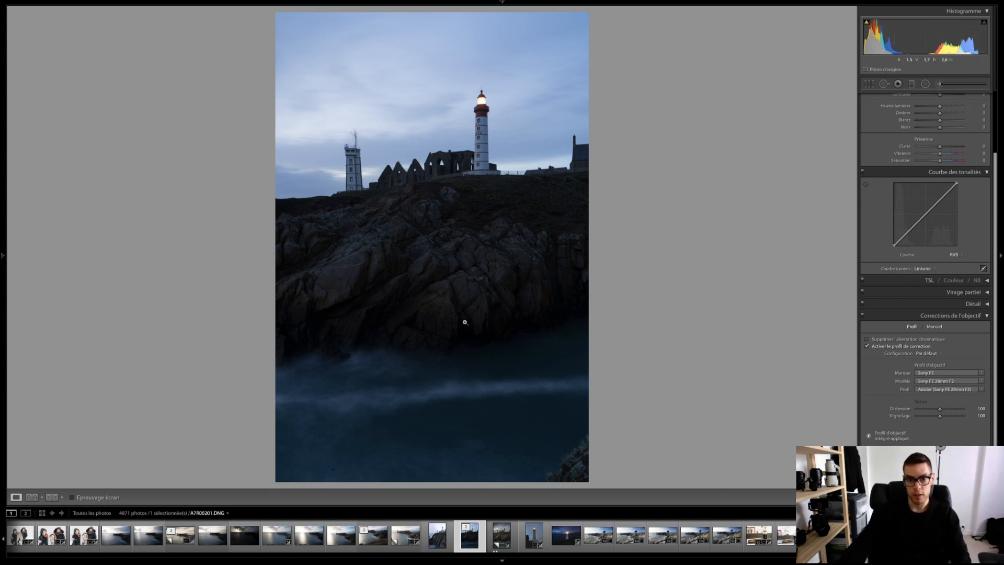
{"action": "left_click", "coordinate": [505, 536]}
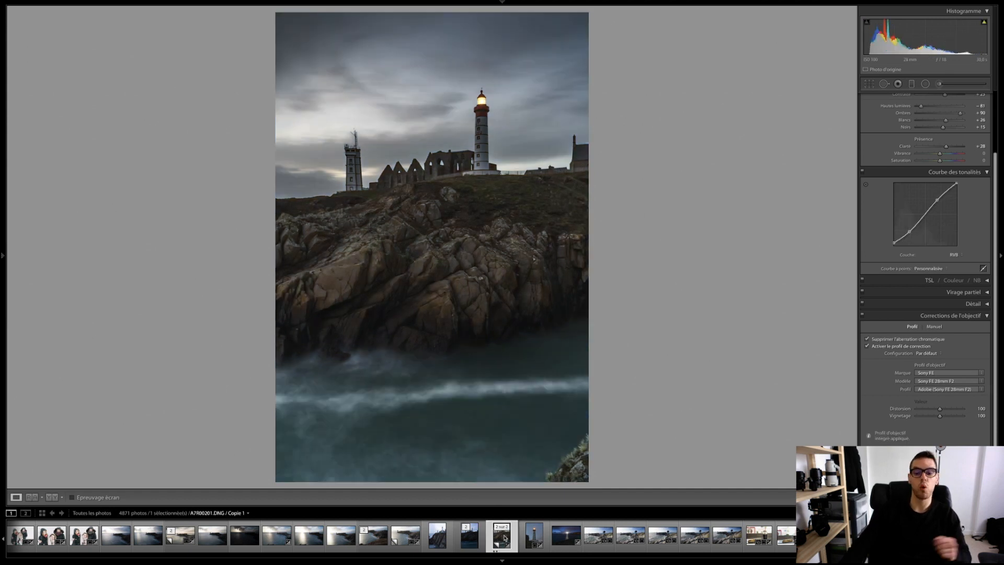
{"action": "left_click", "coordinate": [469, 541]}
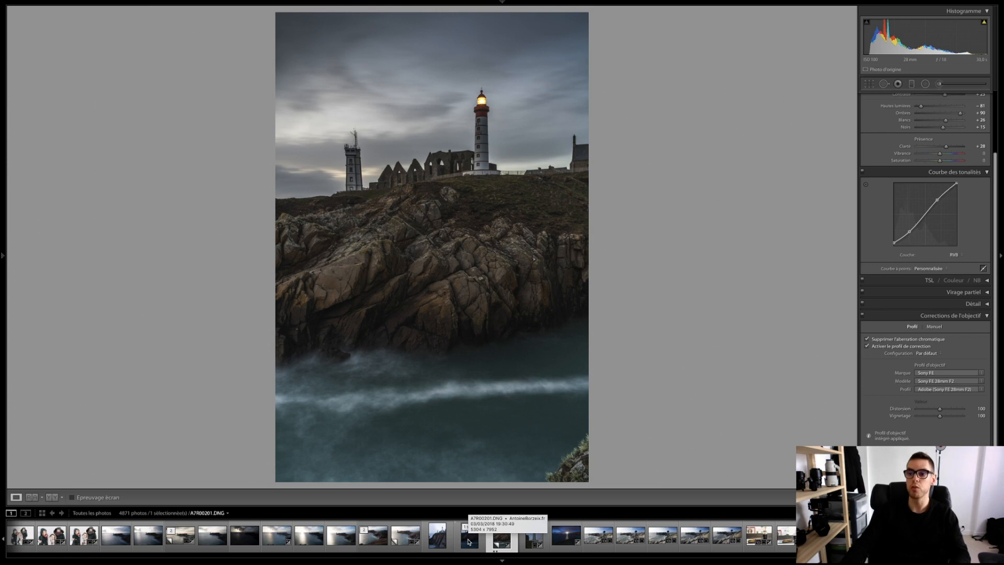
{"action": "left_click", "coordinate": [502, 536]}
{"action": "scroll", "coordinate": [957, 229], "scroll_direction": "up", "scroll_amount": 3}
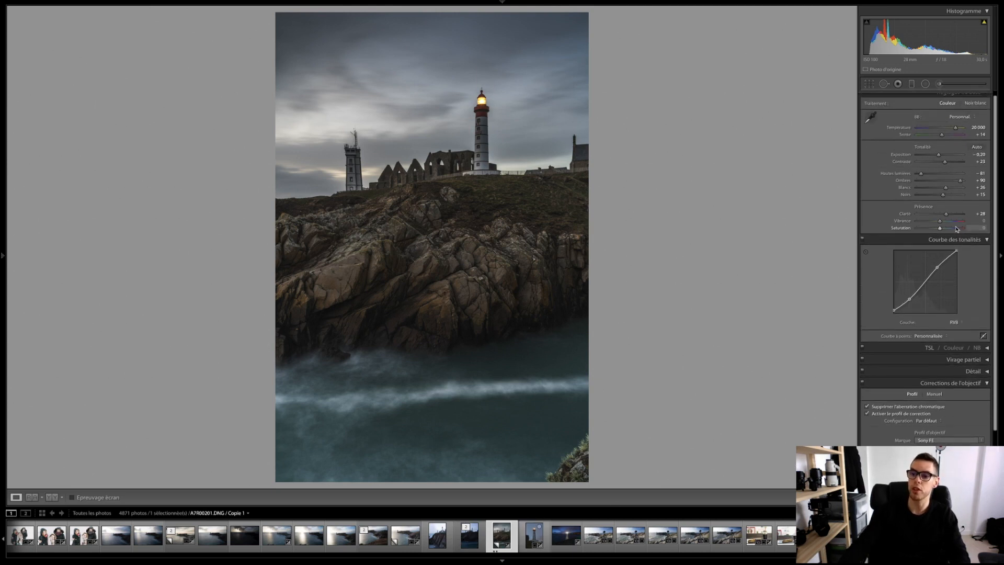
{"action": "left_click", "coordinate": [473, 545]}
{"action": "key", "text": "Right"}
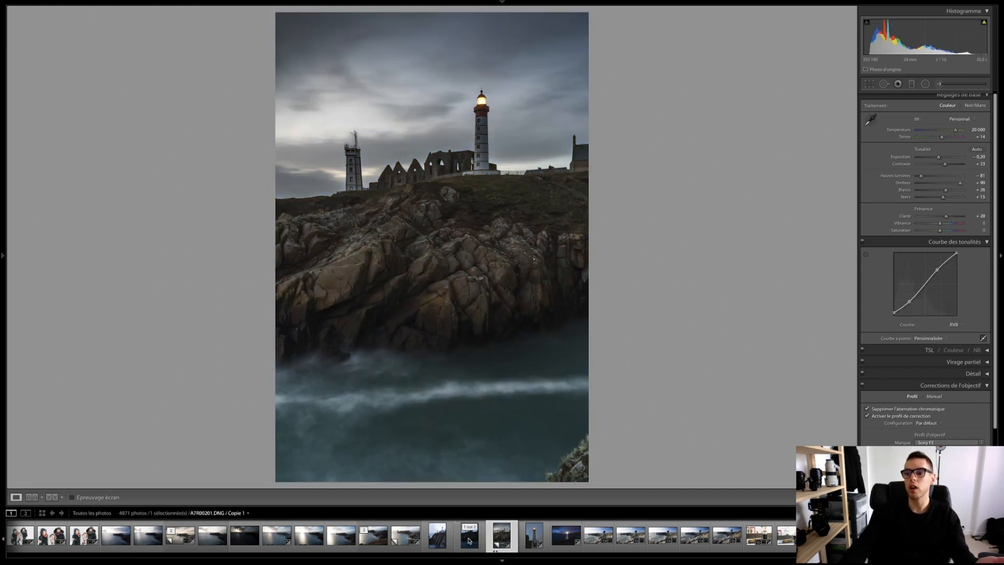
{"action": "left_click", "coordinate": [469, 540]}
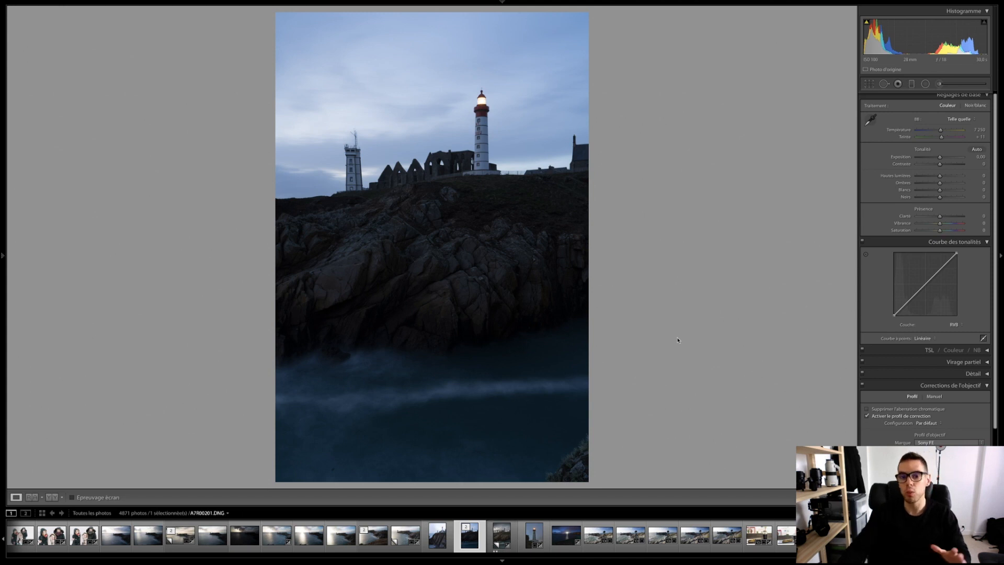
Set the original photo's exposure to +1.10, highlights to −77, shadows to +29 and clarity to +47
{"action": "left_click_drag", "start_coordinate": [939, 157], "coordinate": [949, 159]}
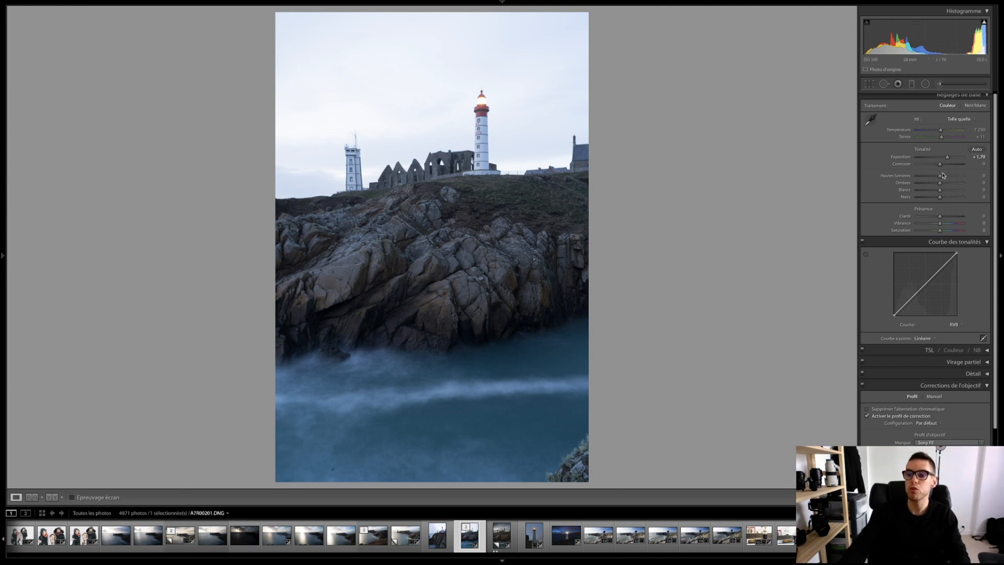
{"action": "left_click_drag", "start_coordinate": [940, 178], "coordinate": [922, 178]}
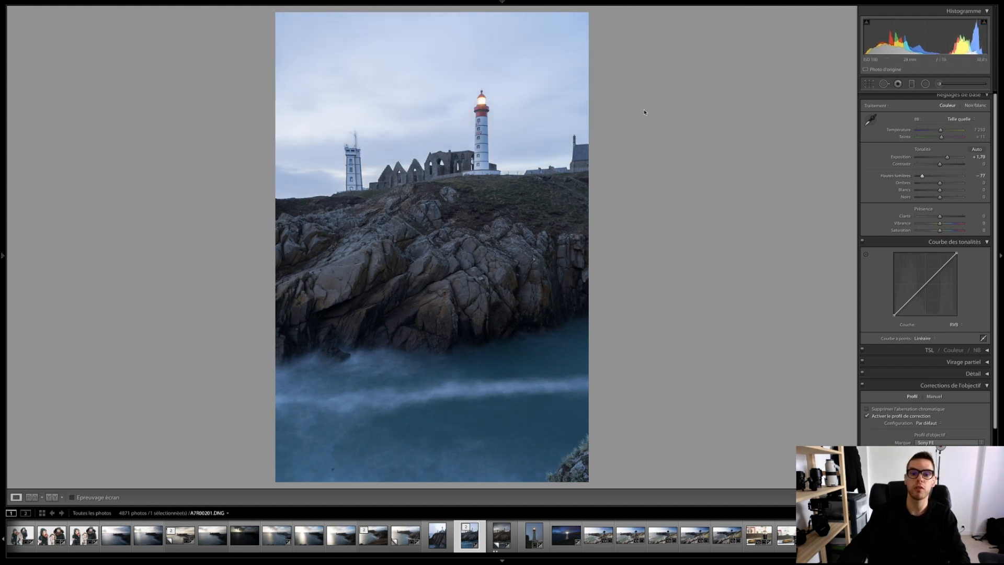
{"action": "left_click_drag", "start_coordinate": [939, 182], "coordinate": [945, 158]}
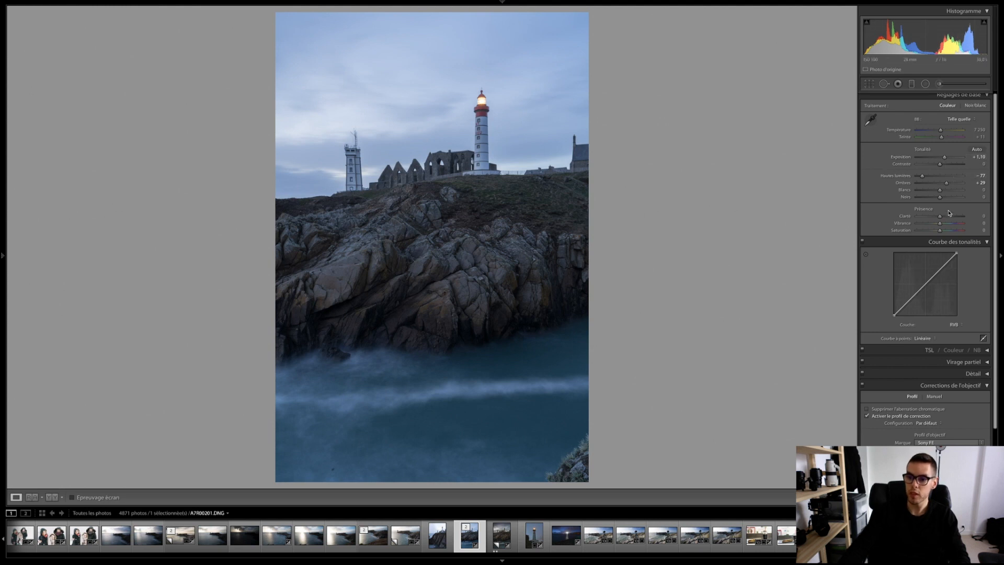
{"action": "left_click_drag", "start_coordinate": [949, 219], "coordinate": [949, 219]}
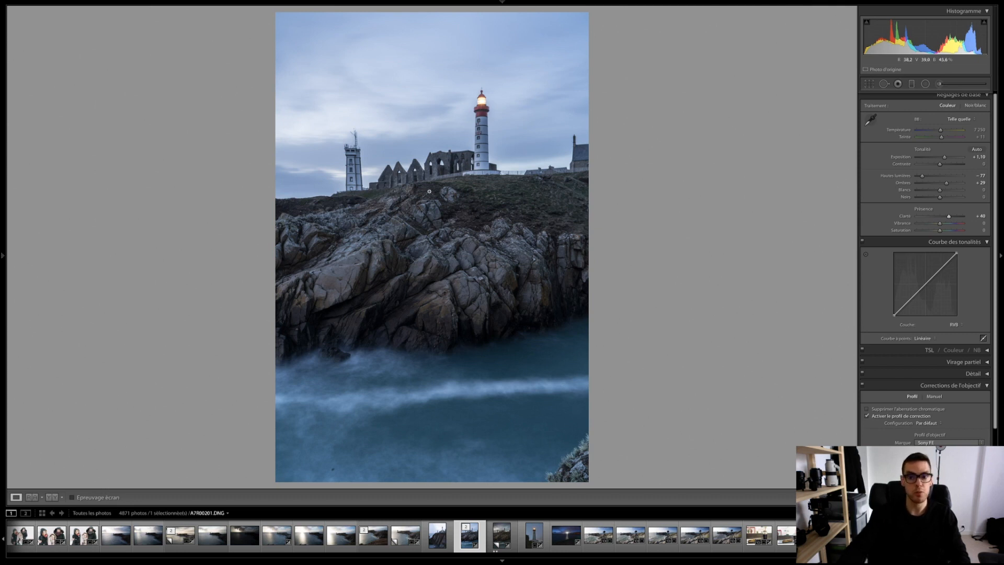
{"action": "left_click_drag", "start_coordinate": [949, 217], "coordinate": [953, 219]}
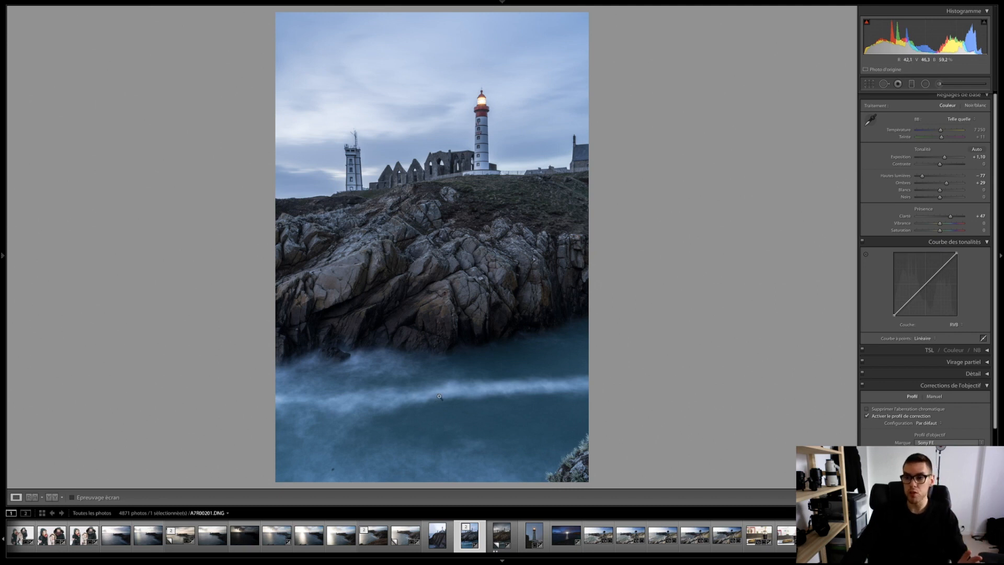
Set the photo's contrast to +30, shadows to +46 and white balance temperature to 13,142
{"action": "left_click_drag", "start_coordinate": [940, 164], "coordinate": [954, 166]}
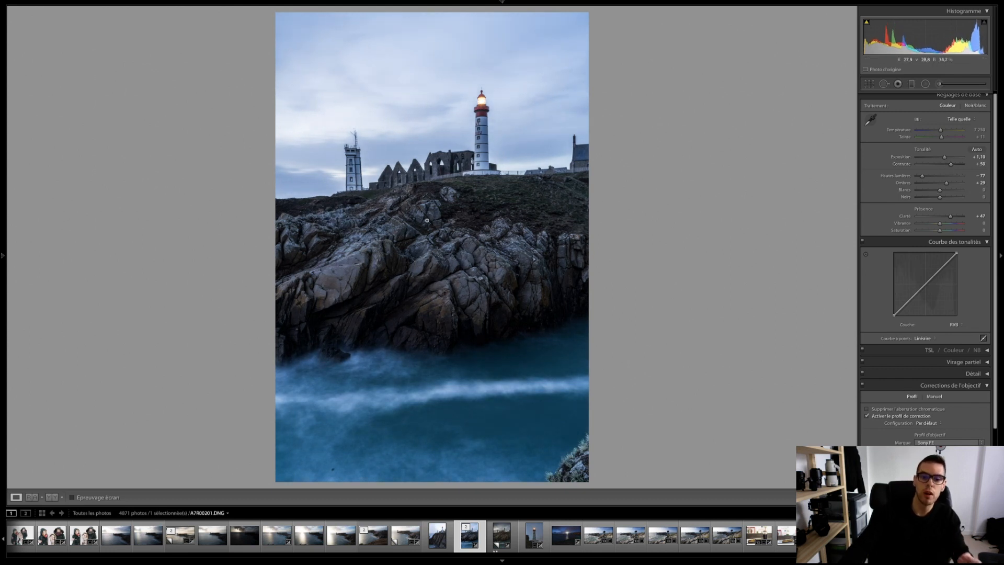
{"action": "left_click_drag", "start_coordinate": [947, 183], "coordinate": [948, 183]}
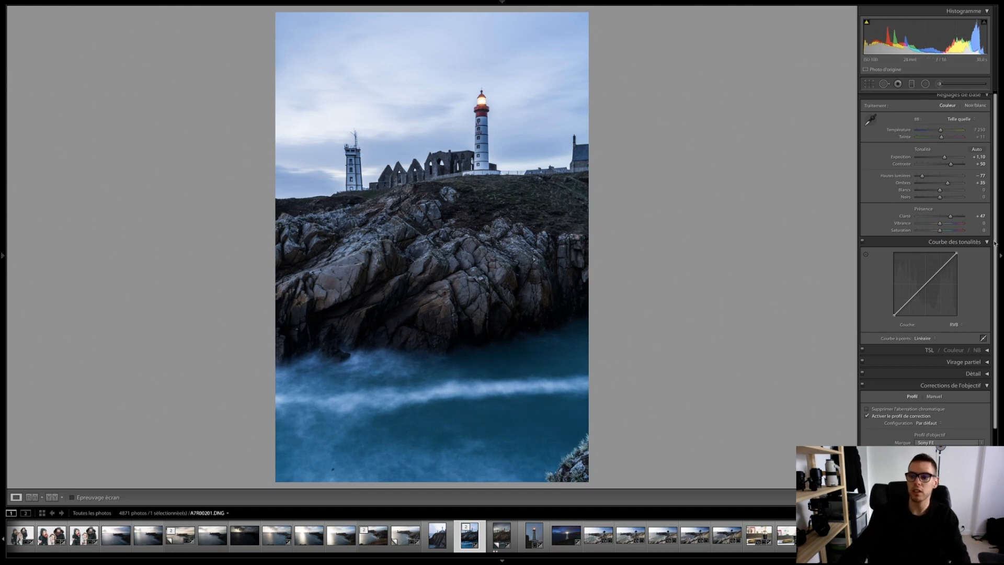
{"action": "left_click_drag", "start_coordinate": [948, 183], "coordinate": [947, 165]}
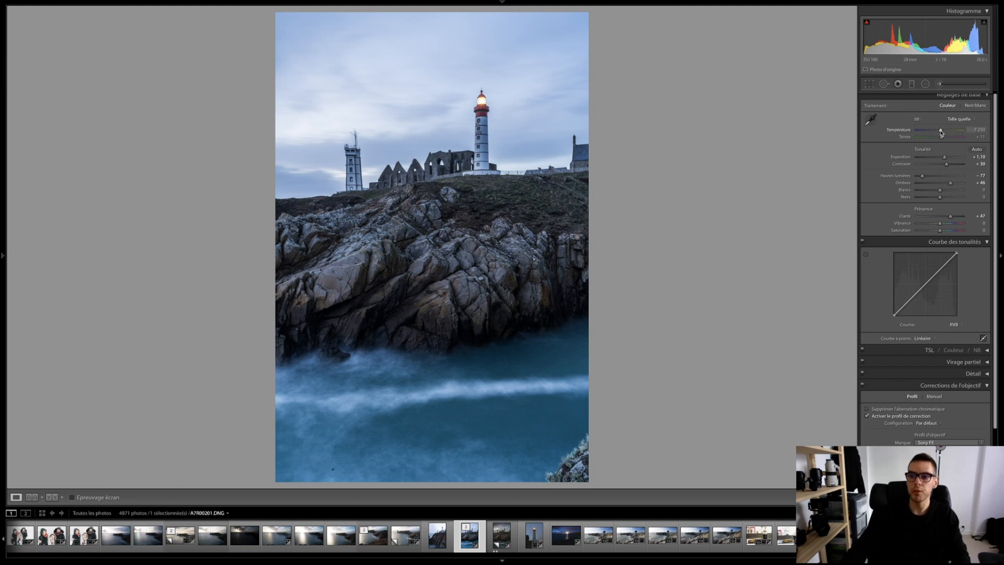
{"action": "left_click_drag", "start_coordinate": [943, 132], "coordinate": [954, 130]}
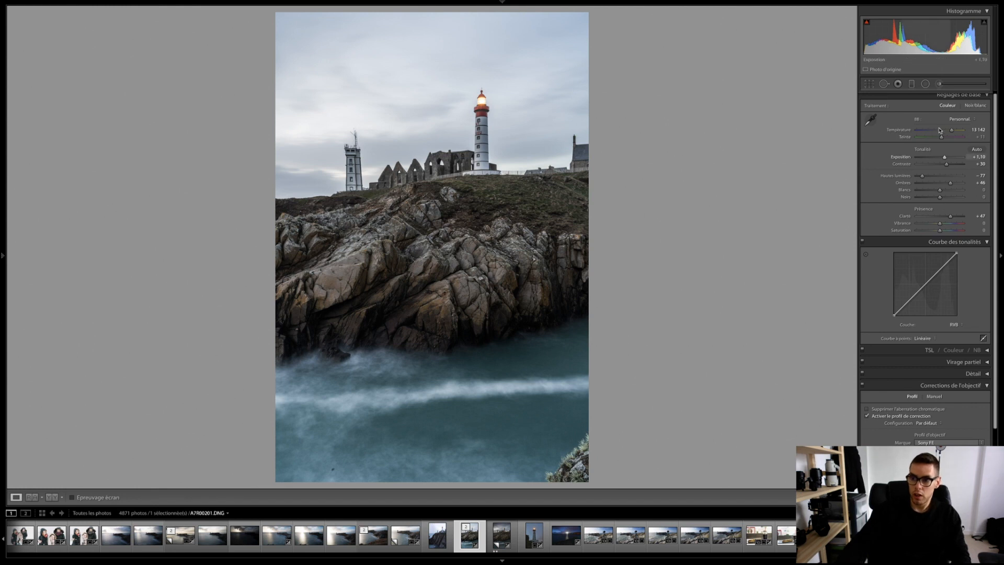
Draw a slightly tilted graduated filter down the sky to the clifftop and reset its clarity to 0
{"action": "left_click", "coordinate": [912, 85]}
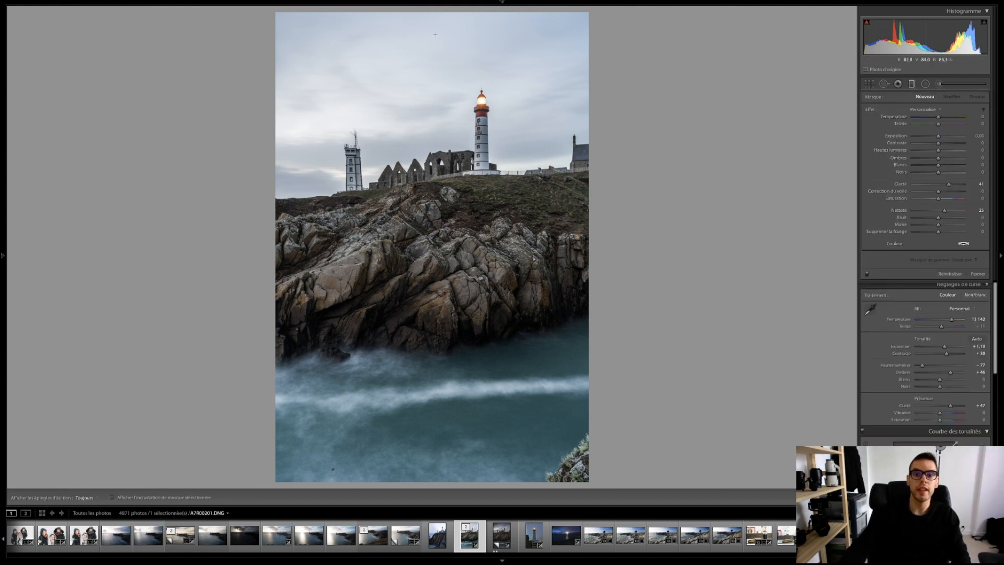
{"action": "left_click_drag", "start_coordinate": [444, 16], "coordinate": [453, 190]}
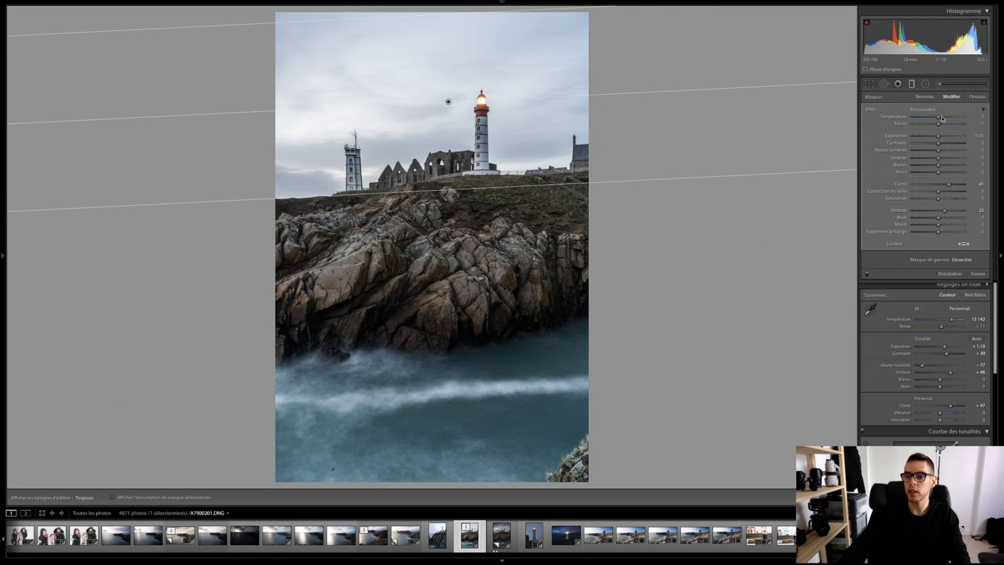
{"action": "double_click", "coordinate": [902, 184]}
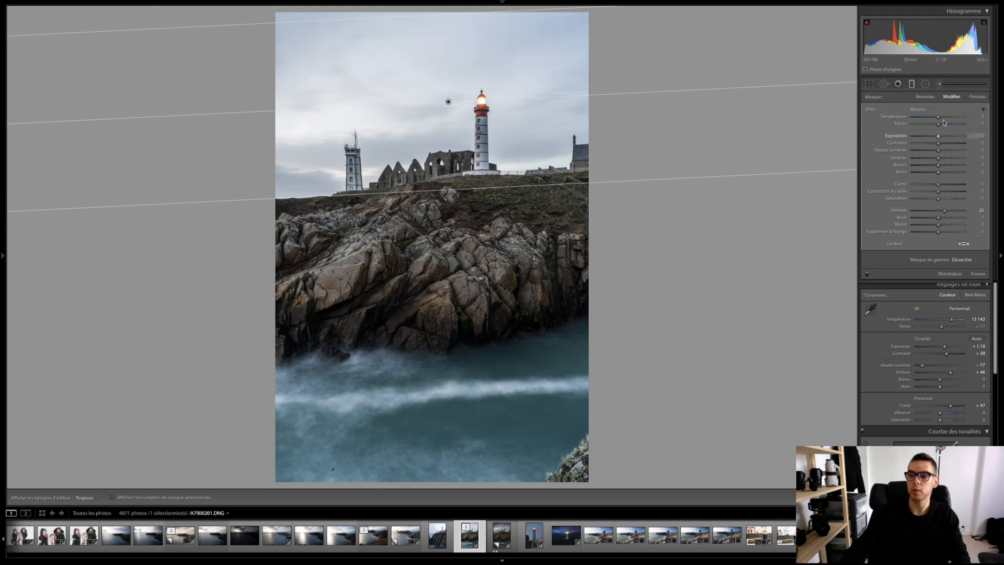
Set the sky gradient's exposure to −2.96, highlights to 18 and shadows to −47, and extend its lower edge slightly down the cliff
{"action": "left_click_drag", "start_coordinate": [938, 135], "coordinate": [933, 154]}
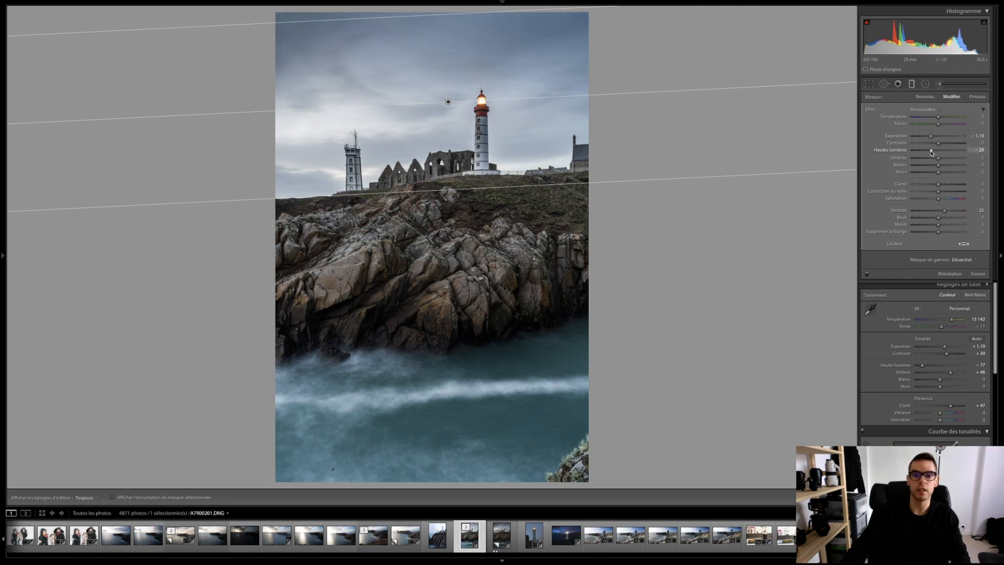
{"action": "mouse_move", "coordinate": [931, 152]}
{"action": "left_mouse_down"}
{"action": "mouse_move", "coordinate": [952, 152]}
{"action": "mouse_move", "coordinate": [920, 159]}
{"action": "left_mouse_up"}
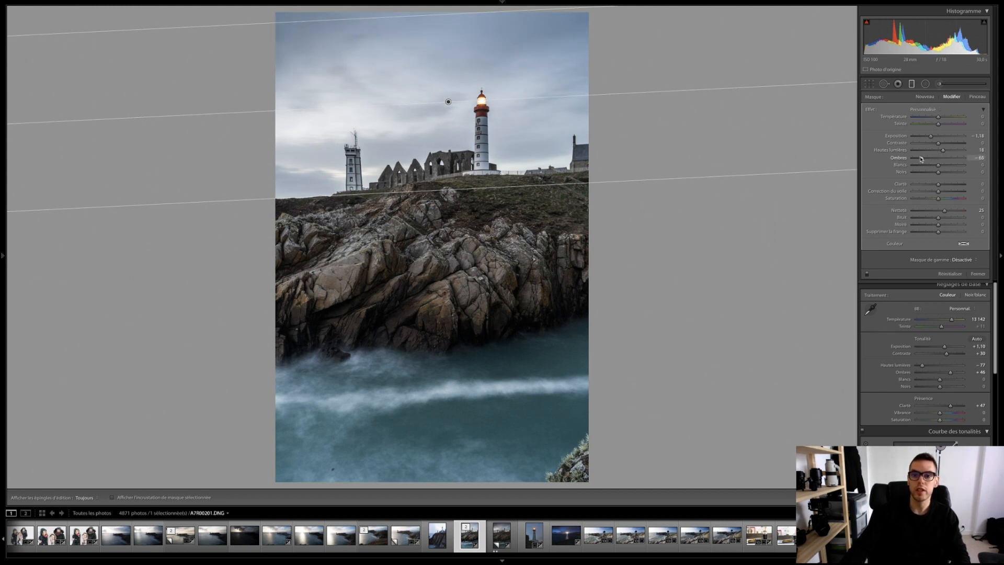
{"action": "left_click_drag", "start_coordinate": [929, 138], "coordinate": [919, 138]}
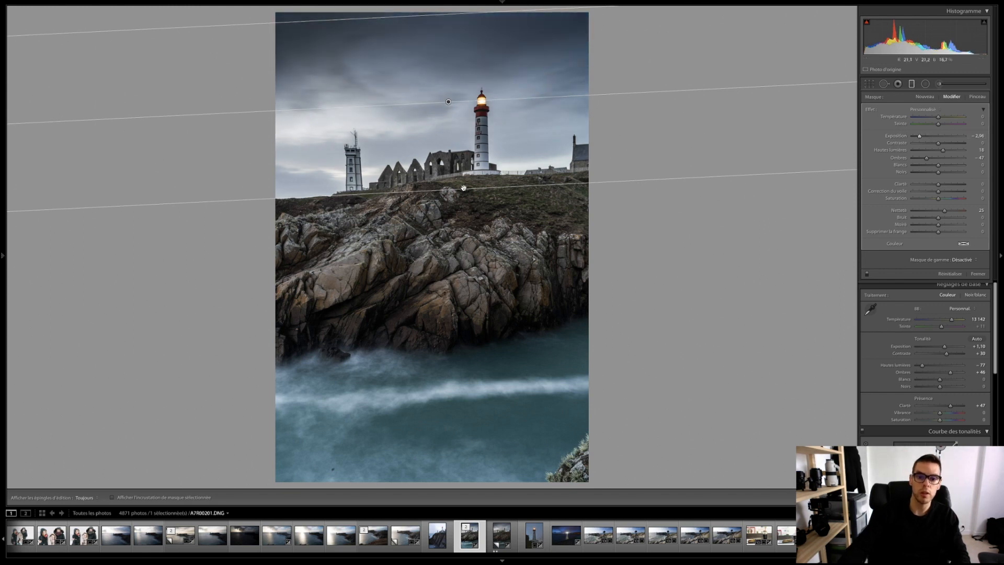
{"action": "left_click_drag", "start_coordinate": [464, 189], "coordinate": [463, 201]}
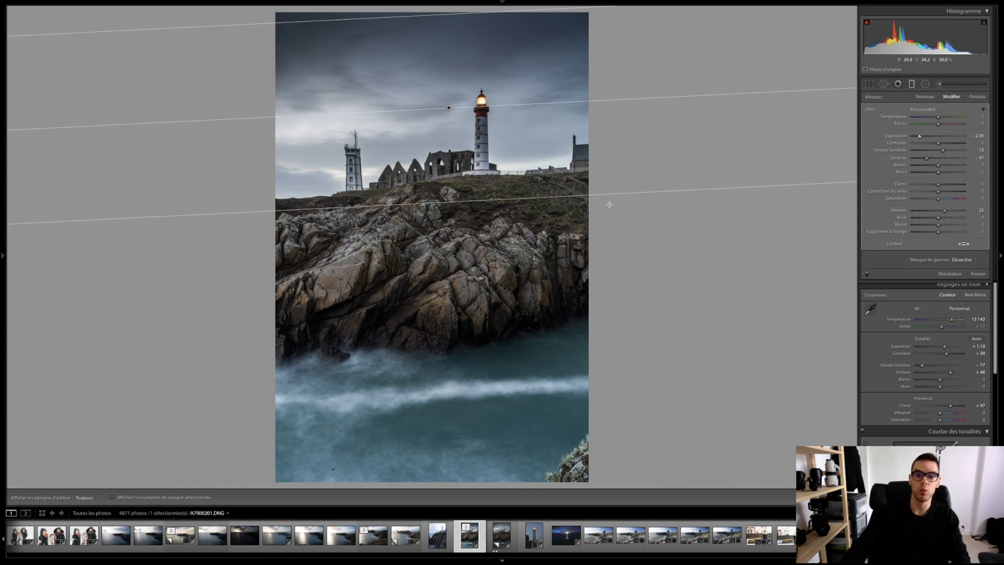
{"action": "key", "text": "m"}
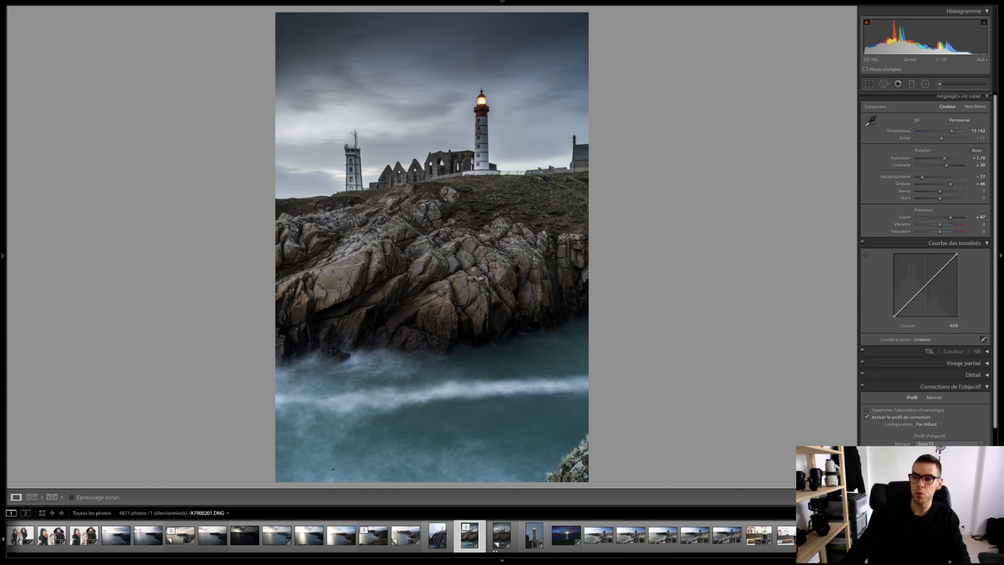
Prepare an adjustment brush with clarity reset to 0, brush size 2.0 and highlights at 8
{"action": "left_click", "coordinate": [939, 85]}
{"action": "double_click", "coordinate": [901, 184]}
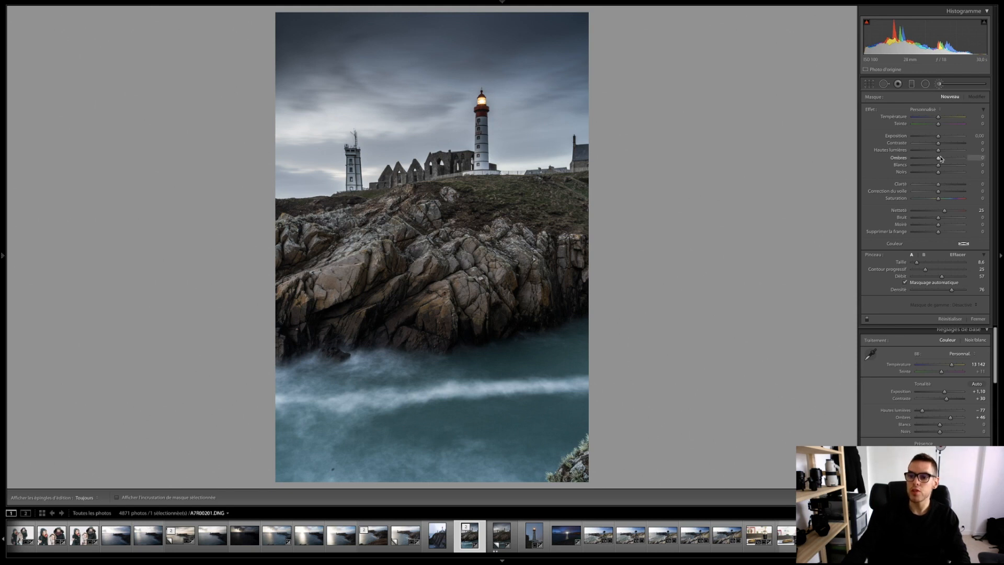
{"action": "left_click_drag", "start_coordinate": [920, 264], "coordinate": [918, 264]}
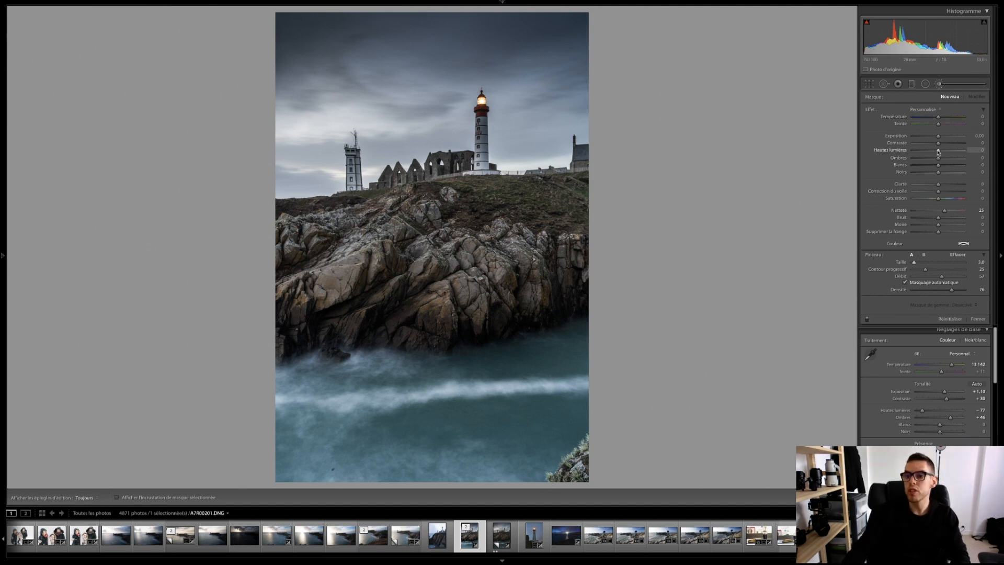
{"action": "left_click_drag", "start_coordinate": [942, 151], "coordinate": [940, 151]}
{"action": "left_click_drag", "start_coordinate": [912, 263], "coordinate": [914, 263]}
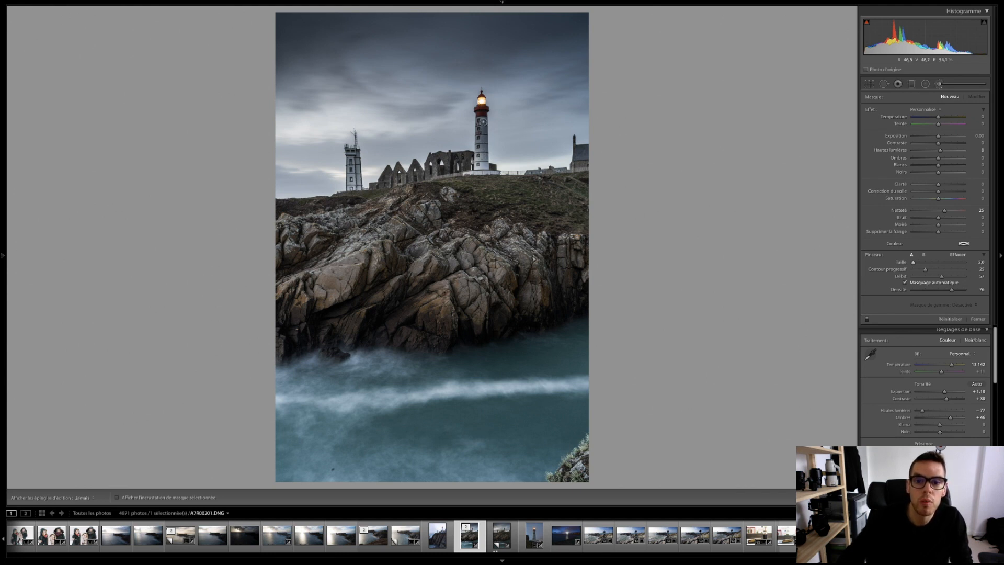
Brush along the white lighthouse tower and set the local exposure to 1.20
{"action": "left_click_drag", "start_coordinate": [484, 156], "coordinate": [483, 108]}
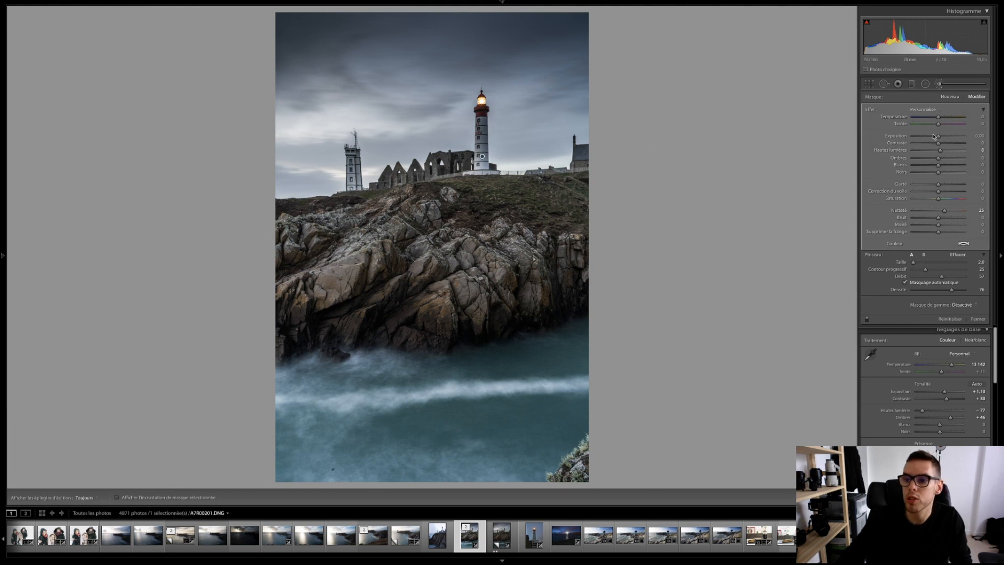
{"action": "left_click_drag", "start_coordinate": [938, 136], "coordinate": [940, 138]}
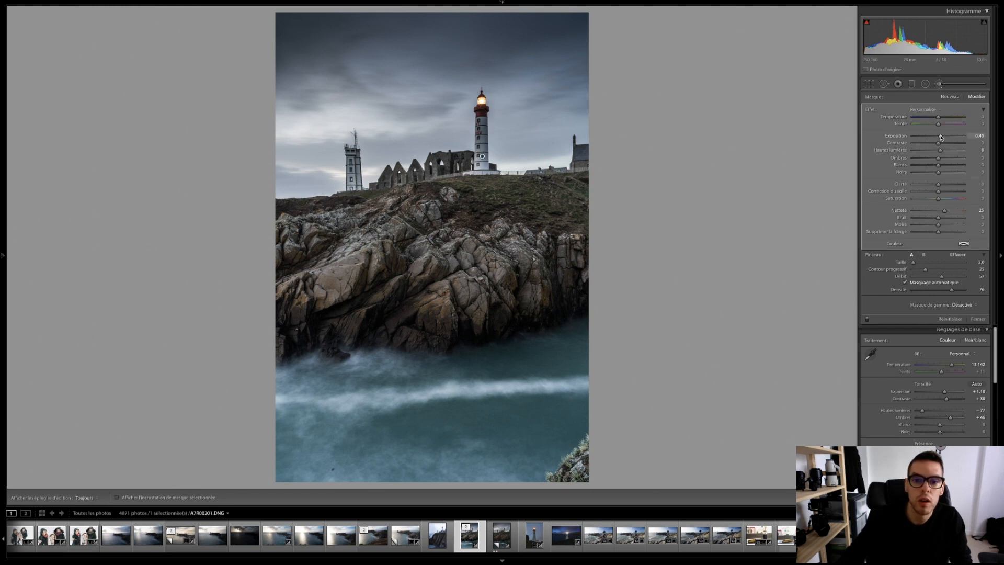
{"action": "left_click_drag", "start_coordinate": [944, 137], "coordinate": [946, 137]}
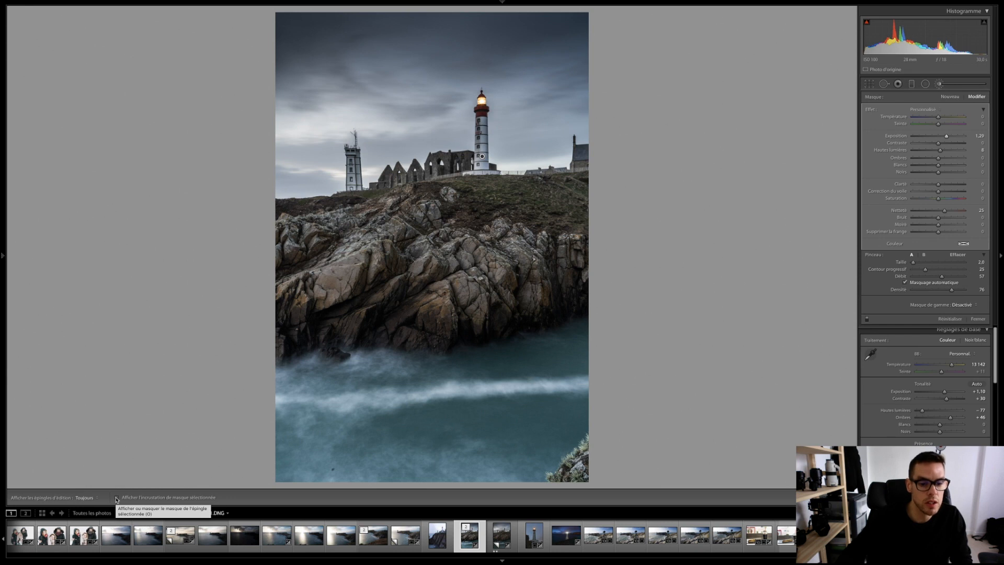
Show the brush's mask overlay, cover the lighthouse tower's full width with the mask, and close the brush
{"action": "left_click", "coordinate": [117, 499]}
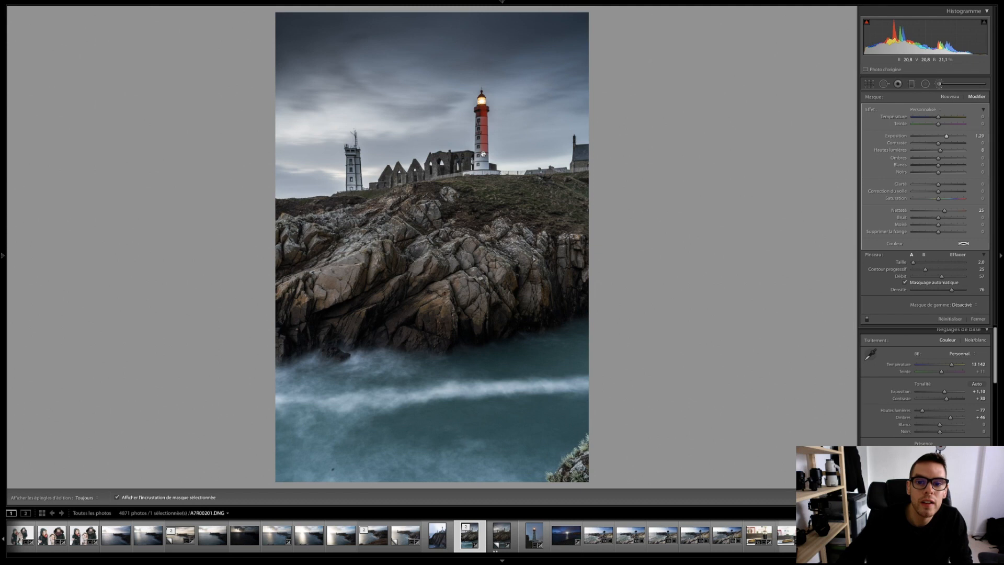
{"action": "key", "text": "h"}
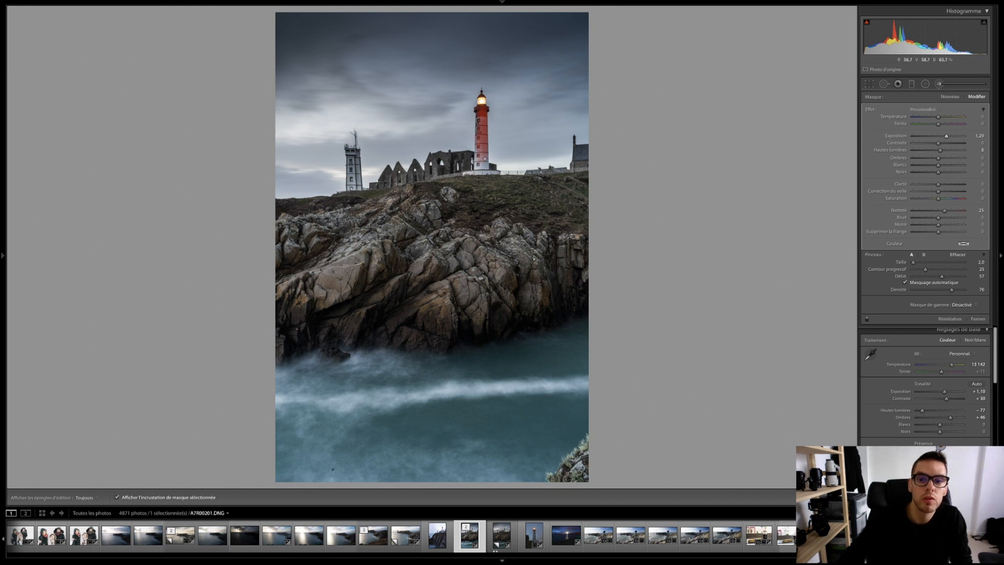
{"action": "key", "text": "k"}
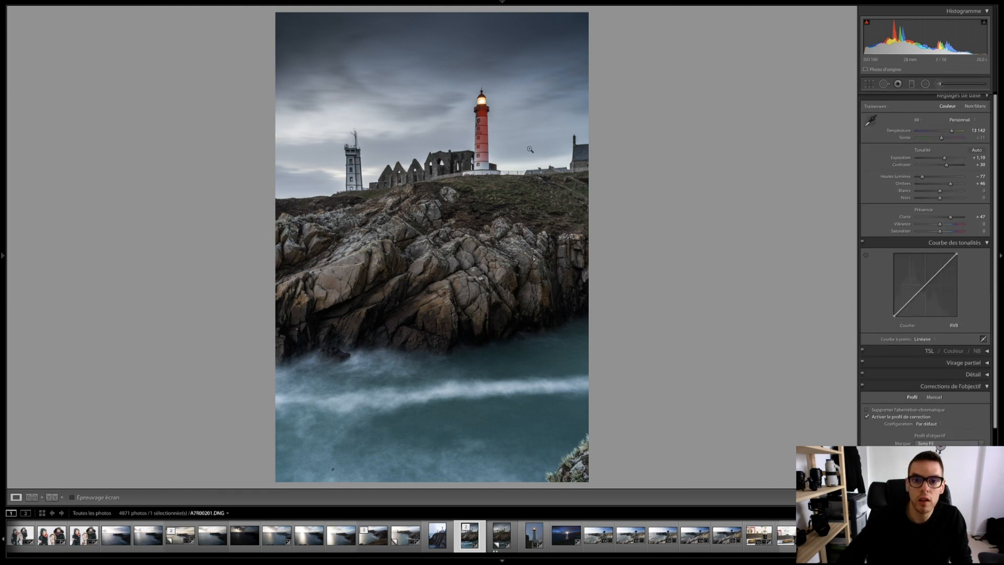
Reselect the lighthouse tower's existing brush adjustment and set the brush size to 4.8
{"action": "left_click", "coordinate": [485, 139]}
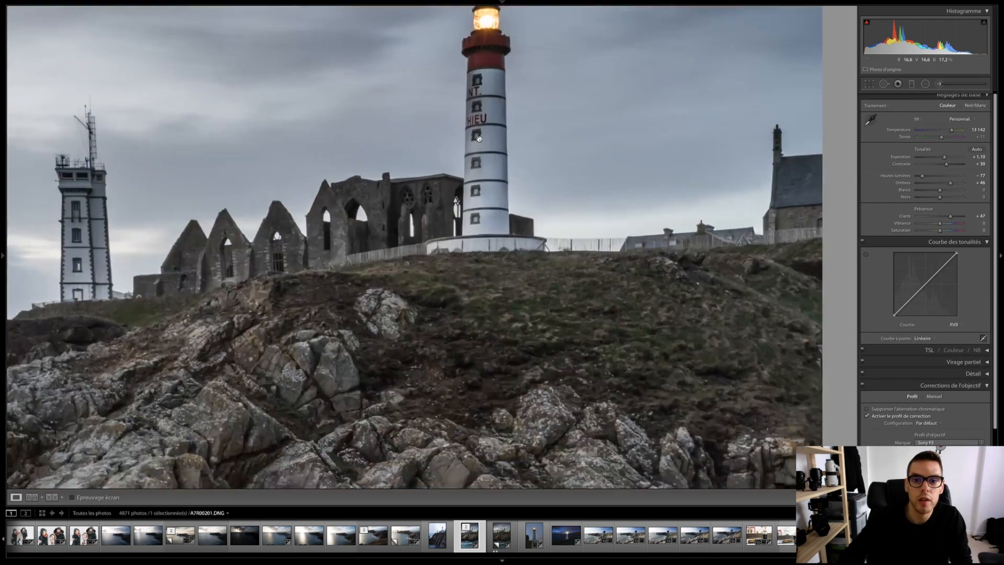
{"action": "left_click_drag", "start_coordinate": [485, 131], "coordinate": [478, 226]}
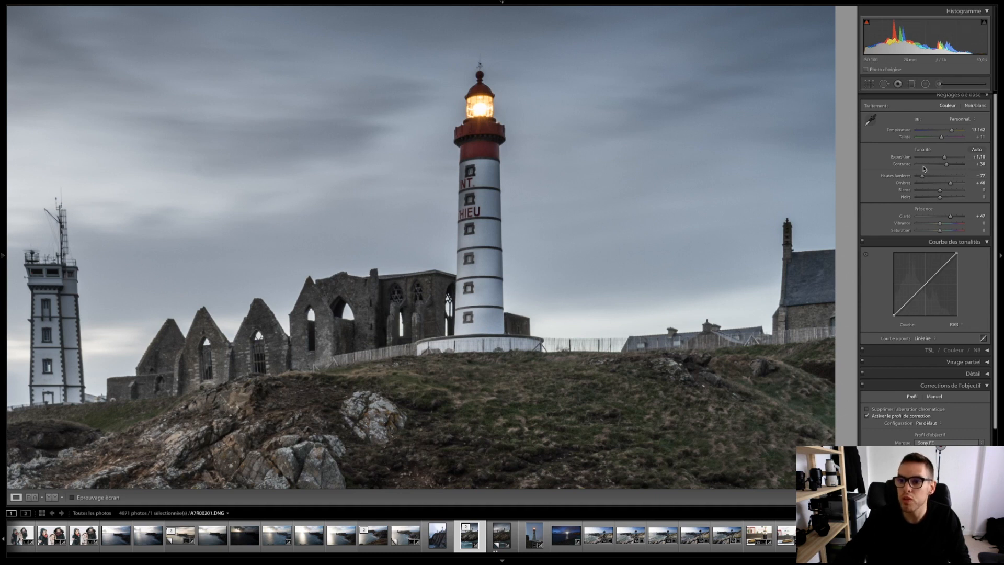
{"action": "left_click", "coordinate": [940, 84]}
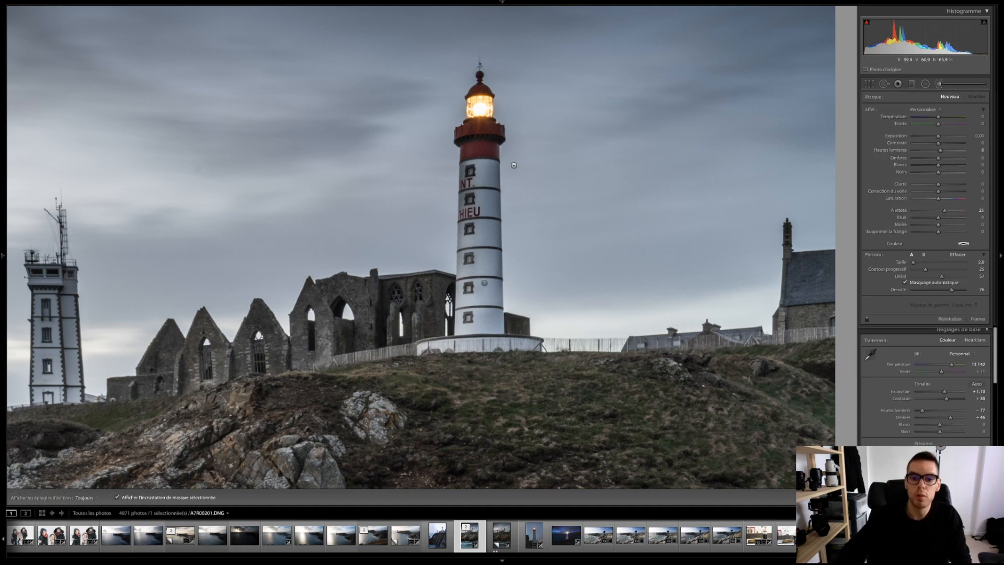
{"action": "left_click", "coordinate": [485, 283]}
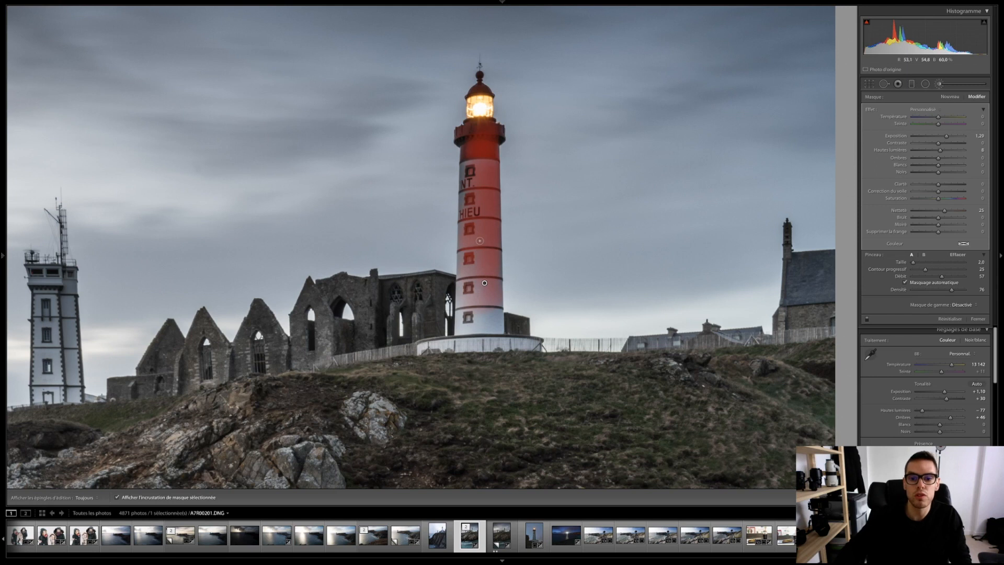
{"action": "left_click_drag", "start_coordinate": [913, 262], "coordinate": [916, 263]}
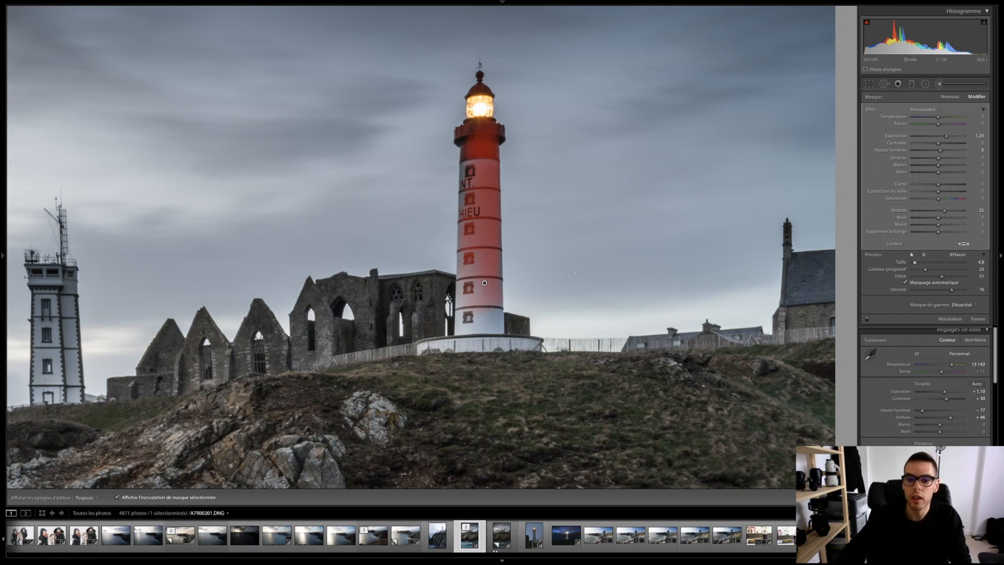
Examine the red mask overlay on the lighthouse tower with the edit pins alternately hidden and shown
{"action": "key", "text": "h"}
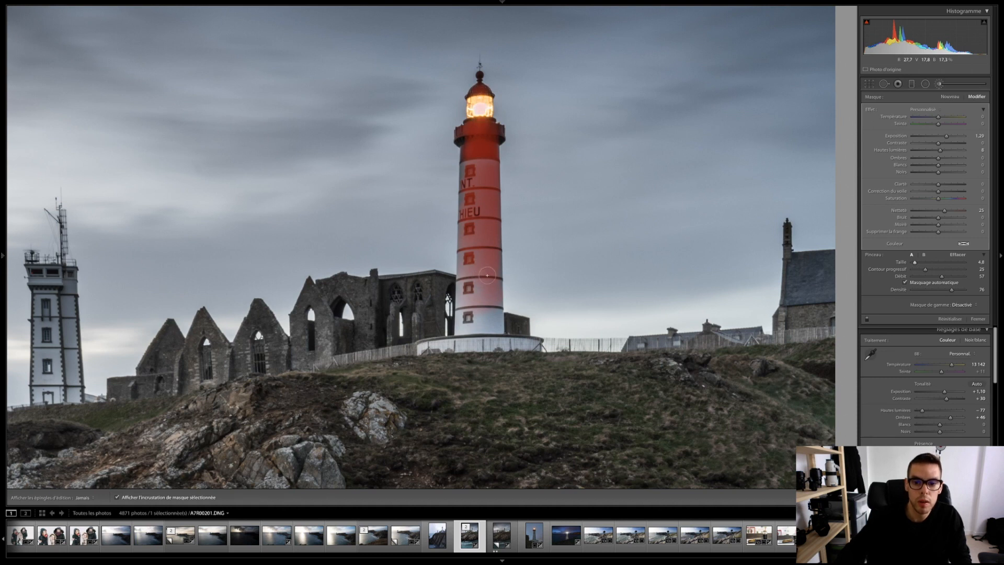
{"action": "key", "text": "h"}
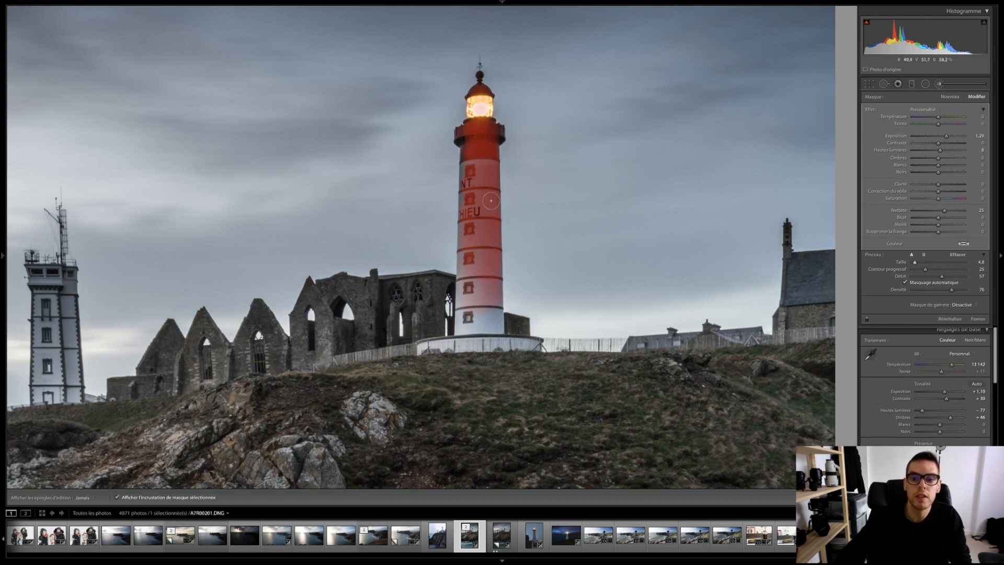
{"action": "key", "text": "h"}
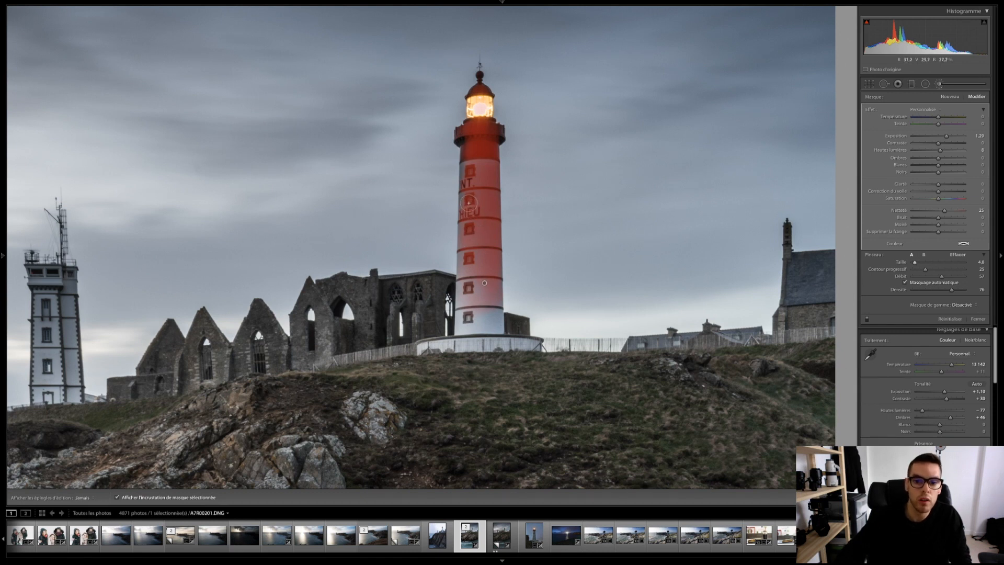
{"action": "key", "text": "h"}
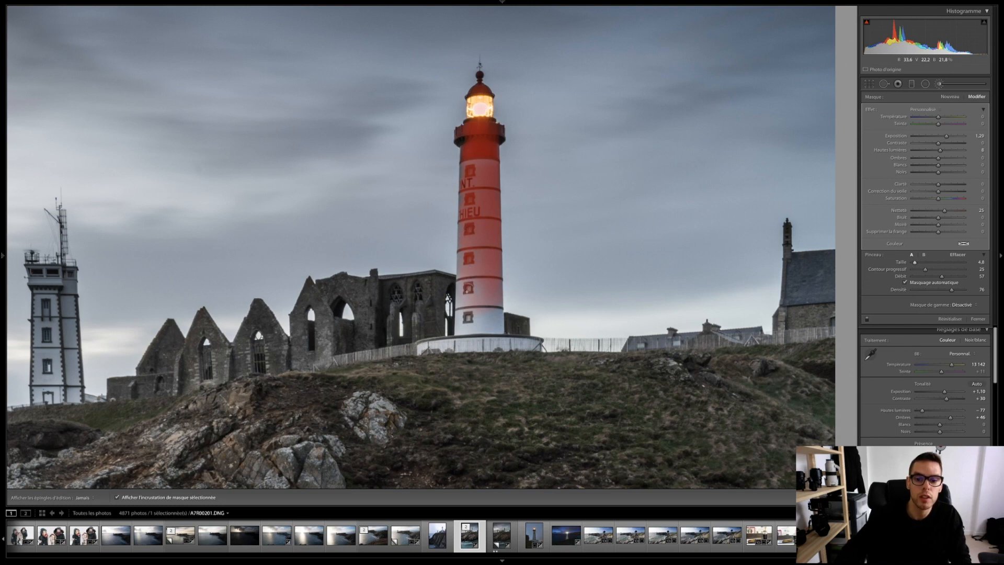
{"action": "key", "text": "h"}
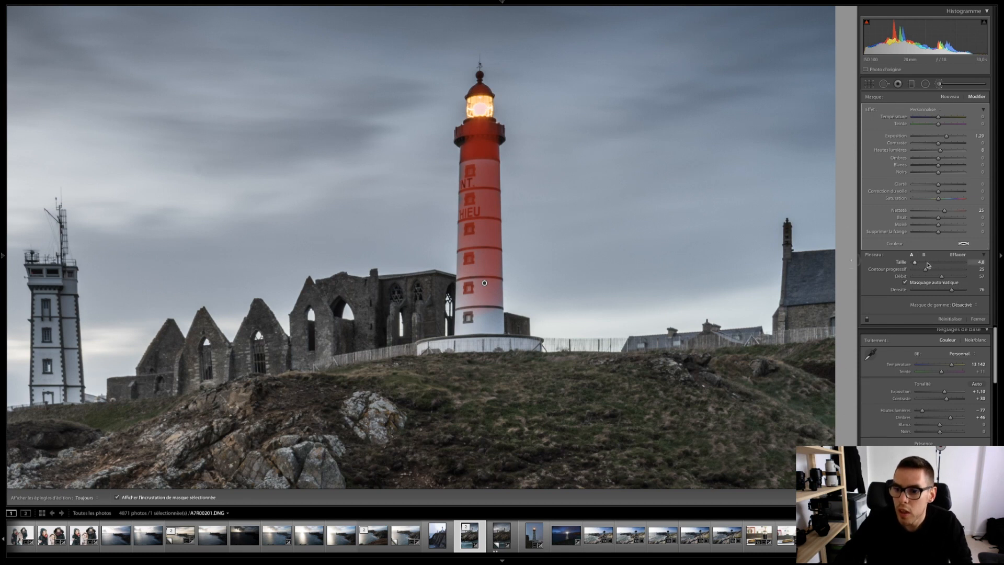
{"action": "left_click_drag", "start_coordinate": [916, 264], "coordinate": [913, 264]}
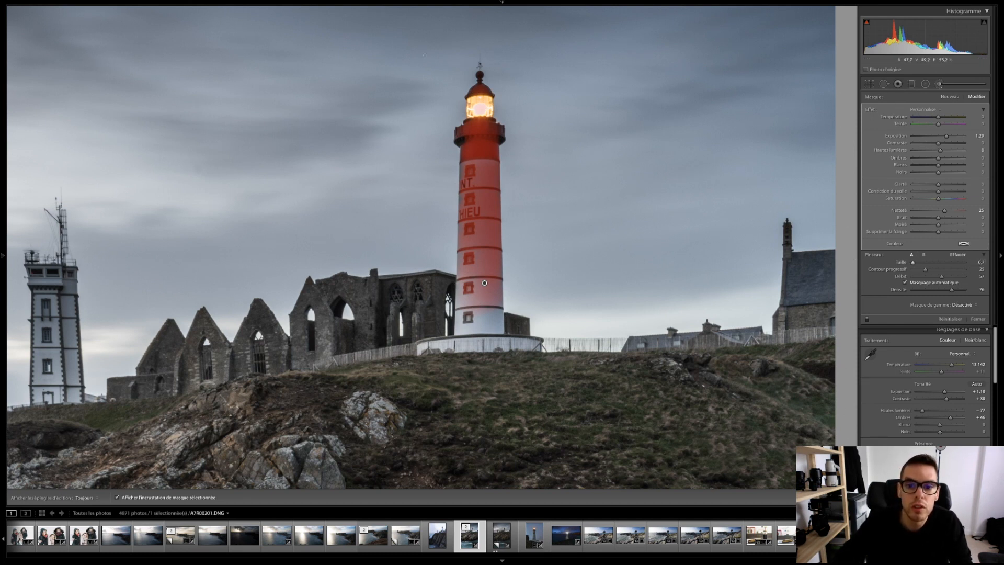
{"action": "key", "text": "h"}
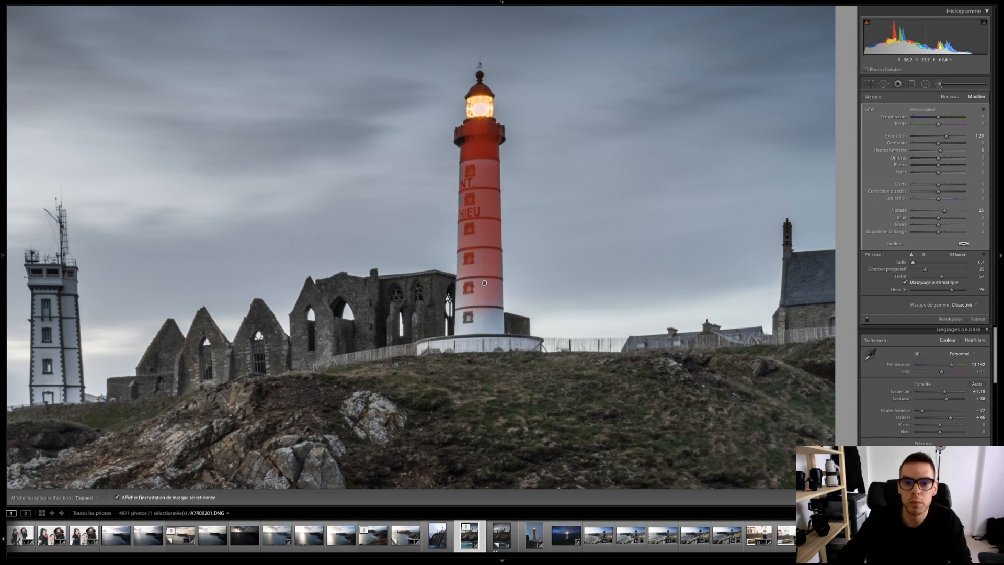
{"action": "key", "text": "ctrl+z"}
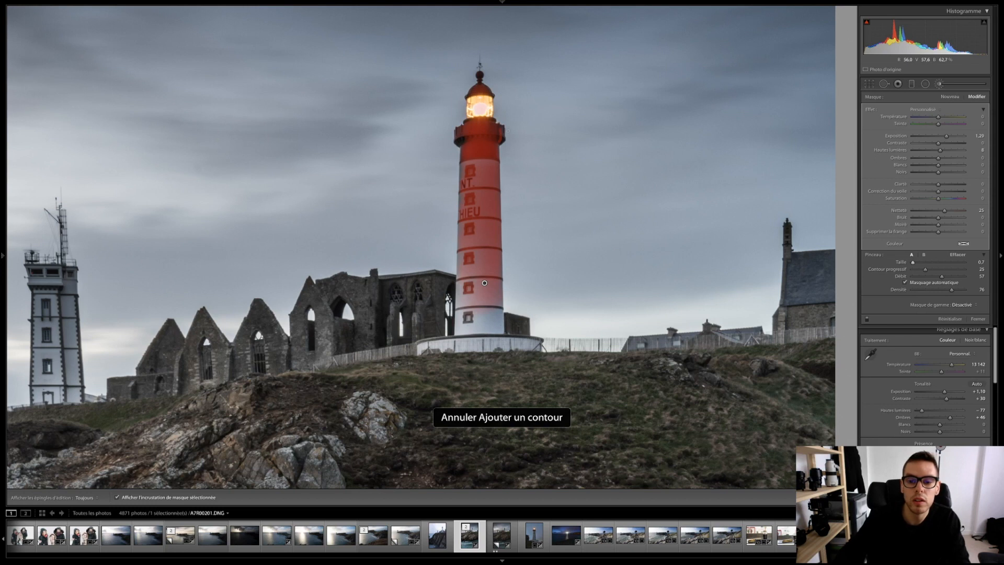
Set the brush size to 3.6 and the flow to 38, and check the tower mask with the edit pins hidden and shown
{"action": "mouse_move", "coordinate": [913, 262]}
{"action": "left_mouse_down"}
{"action": "mouse_move", "coordinate": [940, 277]}
{"action": "mouse_move", "coordinate": [931, 278]}
{"action": "left_mouse_up"}
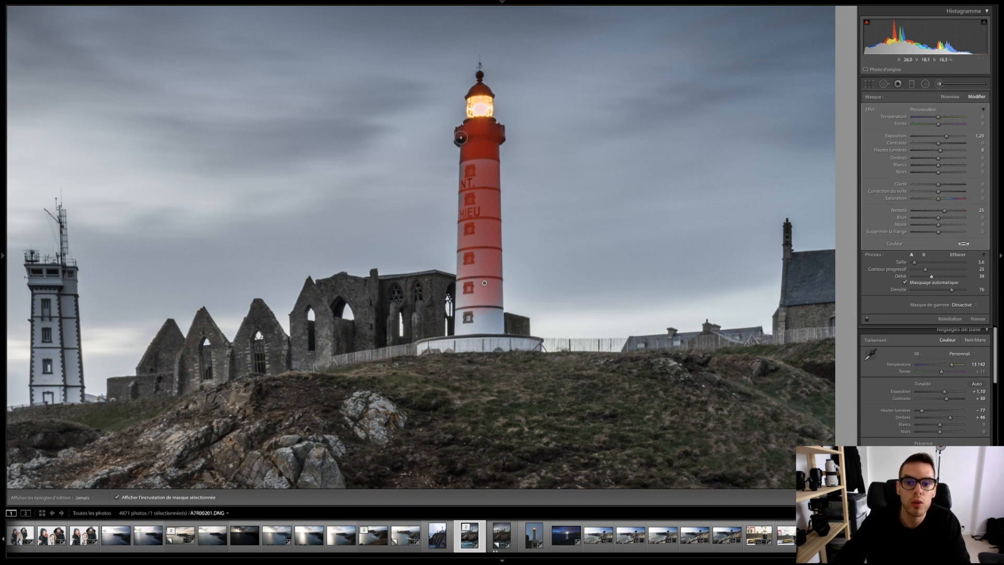
{"action": "key", "text": "h"}
{"action": "key", "text": "h"}
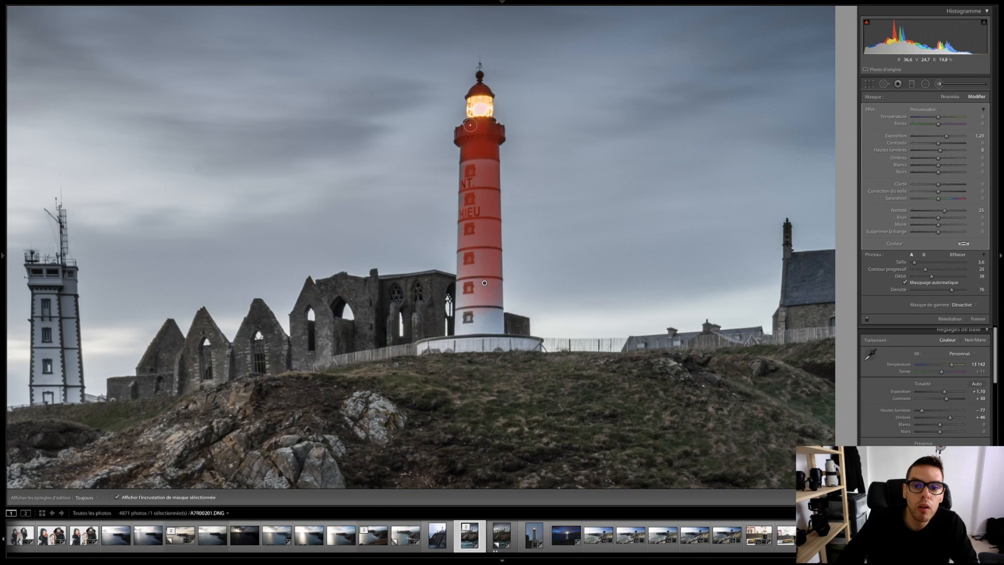
{"action": "key", "text": "h"}
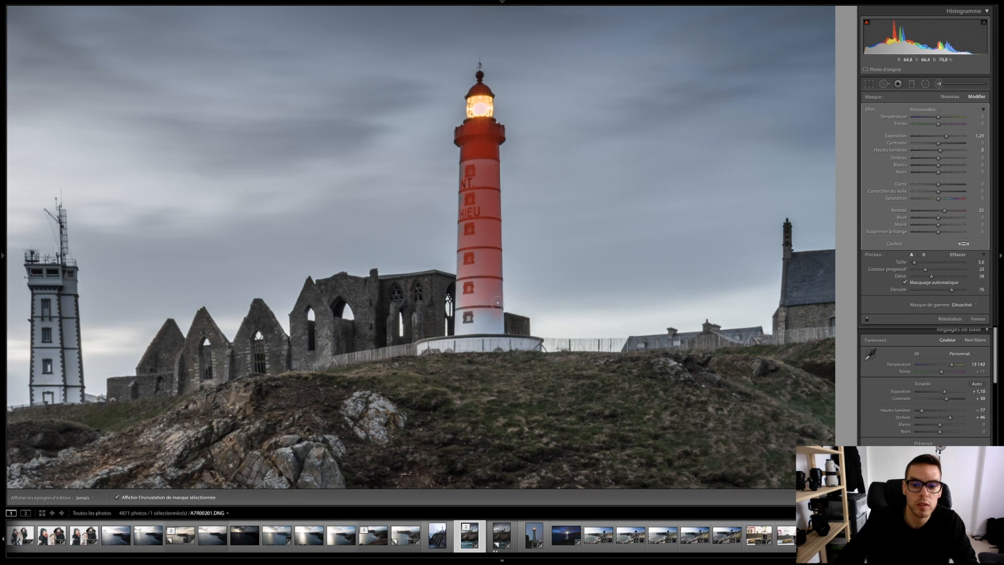
{"action": "key", "text": "h"}
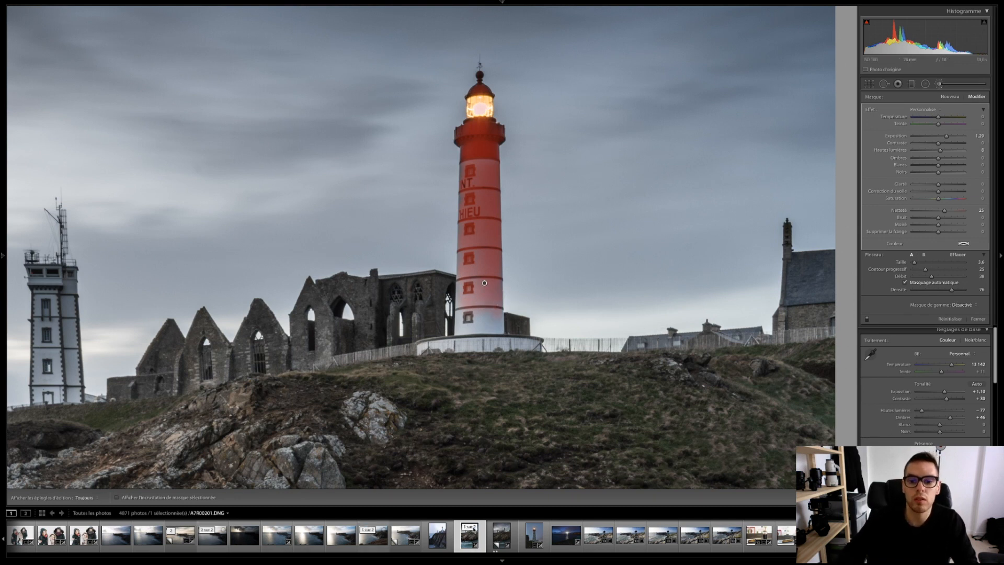
Hide the mask overlay and set the lighthouse brush's whites to 47, highlights to 27 and exposure to 1.11
{"action": "key", "text": "o"}
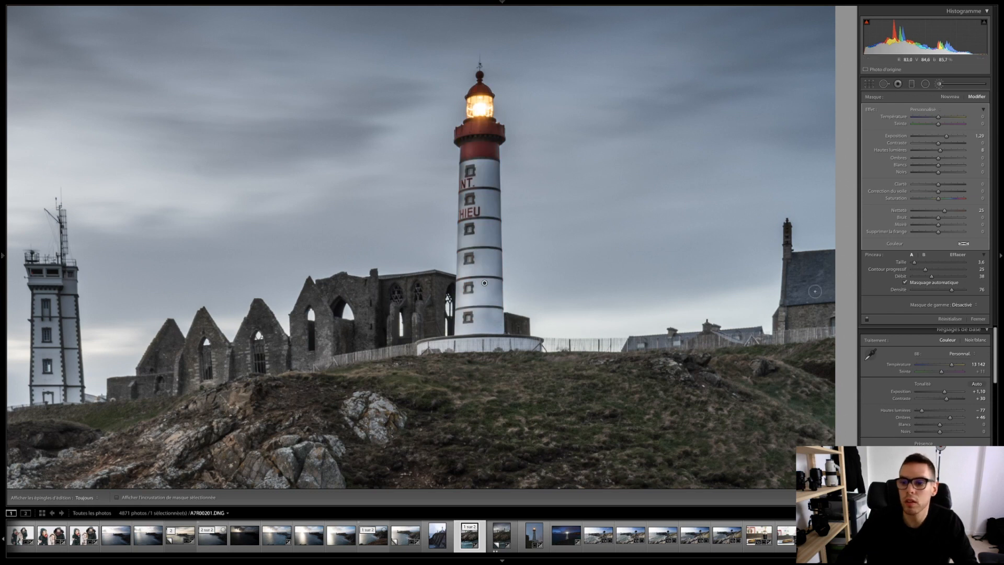
{"action": "left_click_drag", "start_coordinate": [939, 164], "coordinate": [945, 167]}
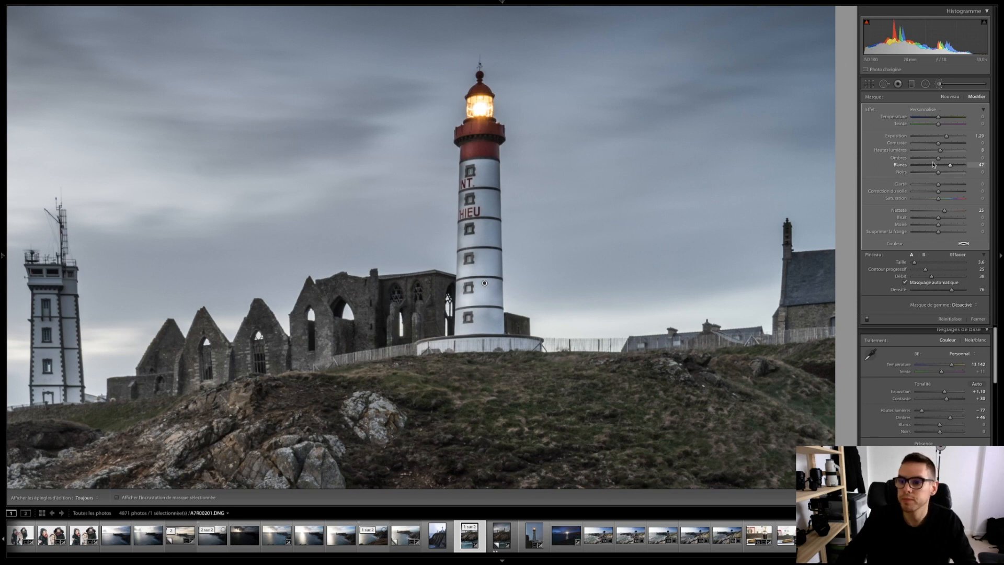
{"action": "left_click_drag", "start_coordinate": [940, 151], "coordinate": [947, 152]}
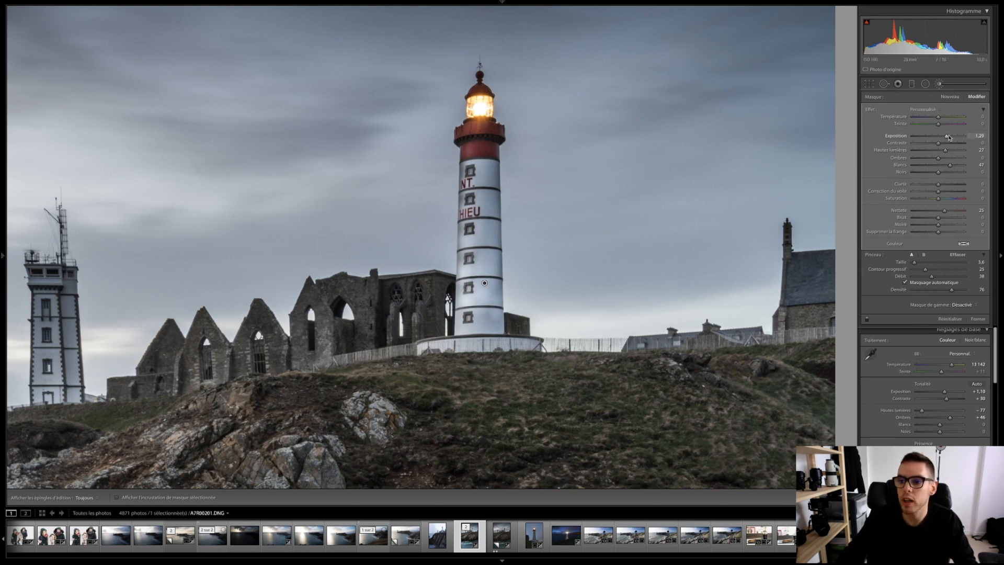
{"action": "left_click_drag", "start_coordinate": [949, 138], "coordinate": [951, 137]}
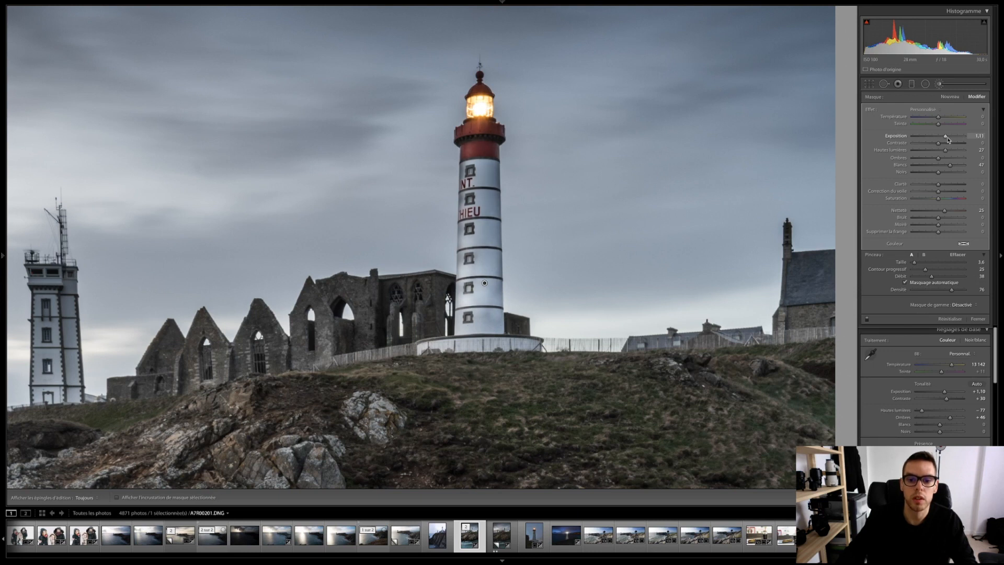
Check the brightened lighthouse tower with the brush's edit pins hidden and shown
{"action": "key", "text": "h"}
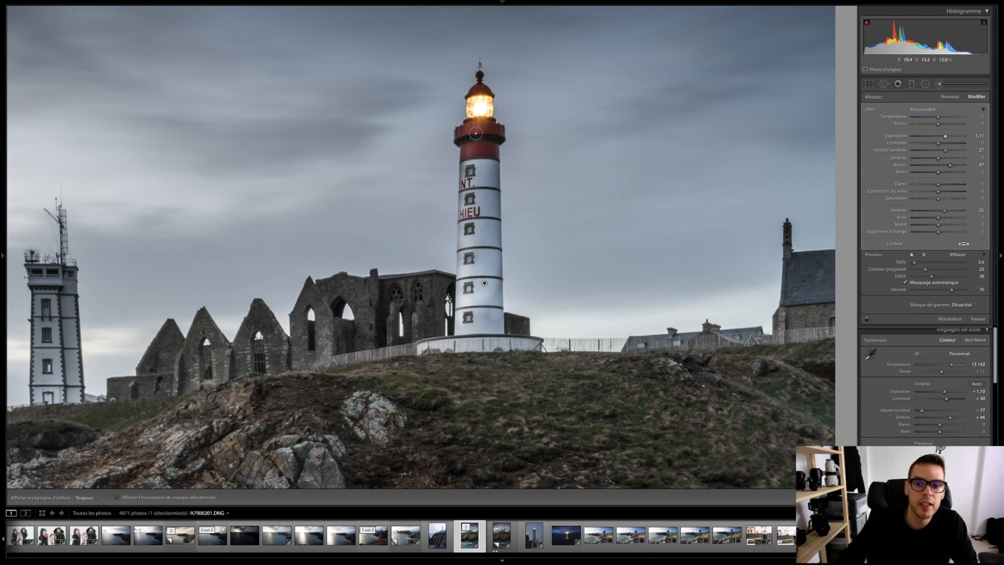
{"action": "key", "text": "h"}
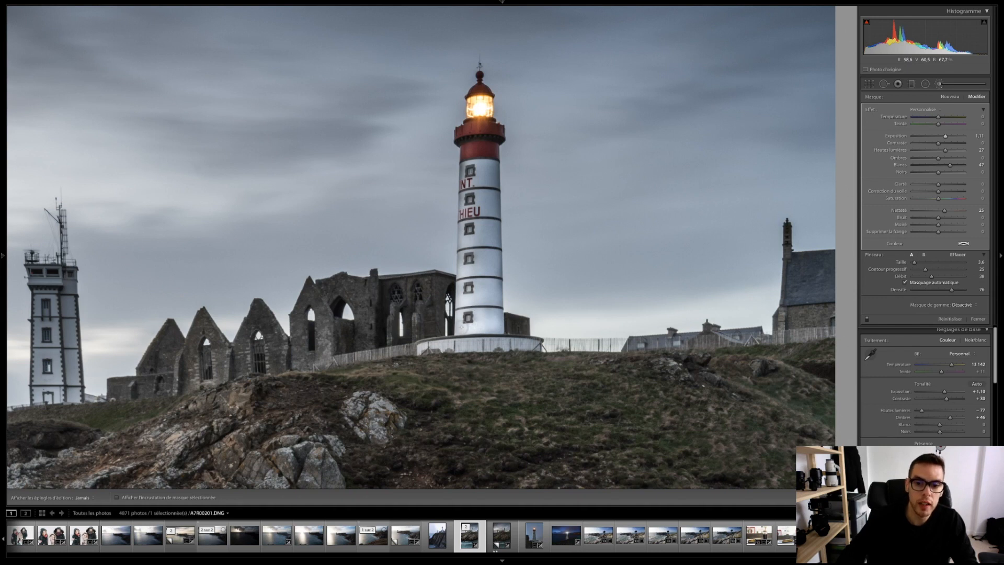
{"action": "key", "text": "h"}
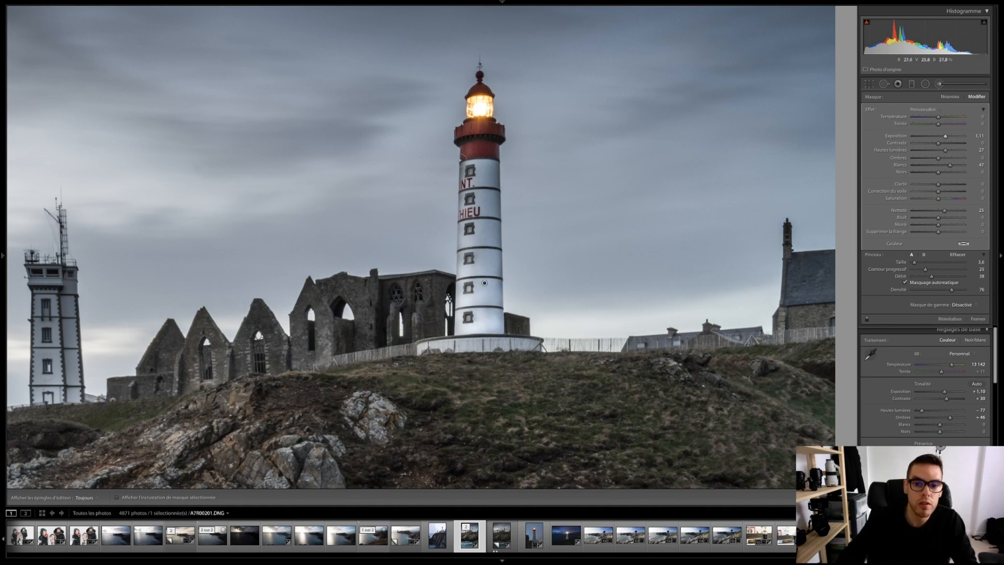
{"action": "key", "text": "h"}
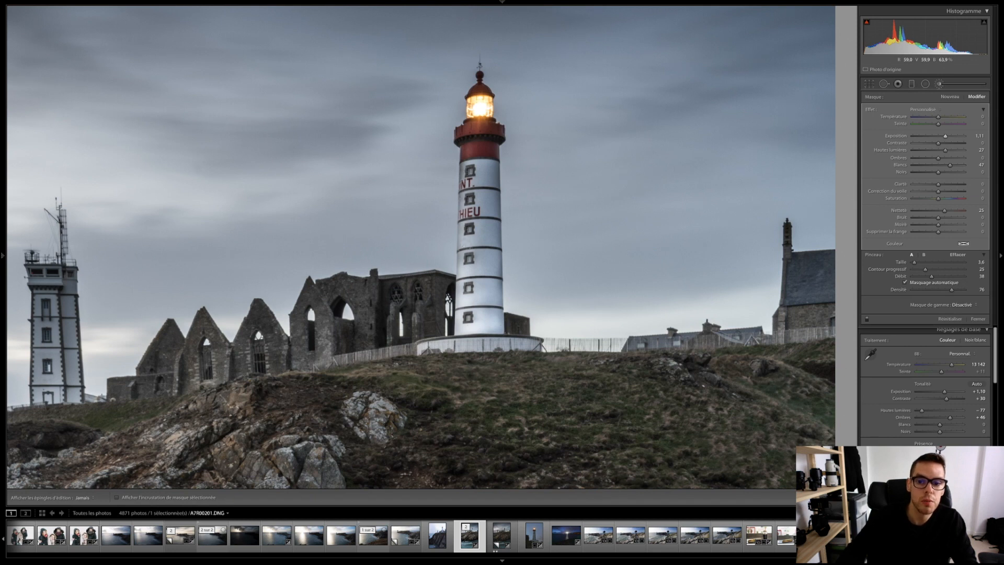
{"action": "key", "text": "h"}
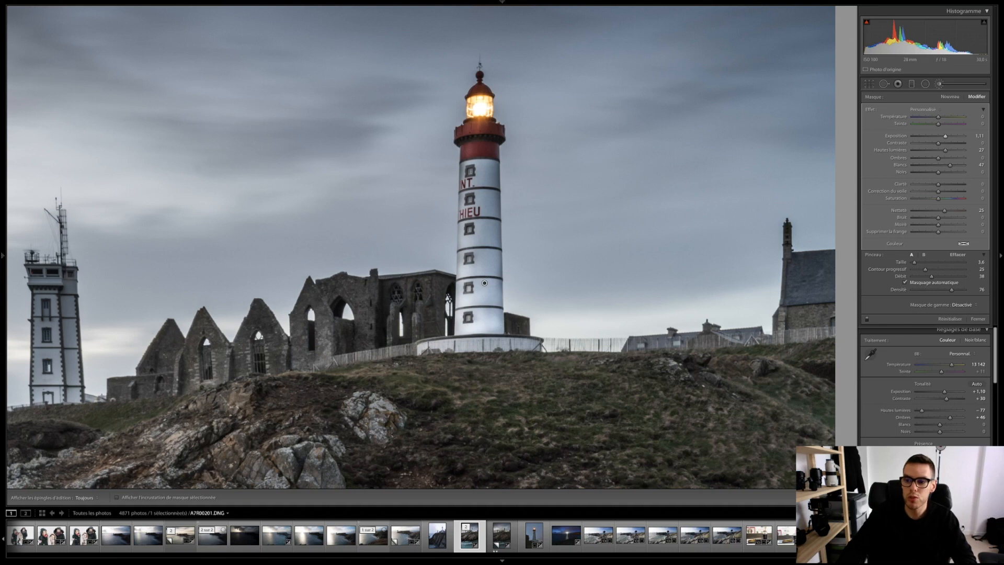
Close the adjustment brush and examine the lighthouse's lantern up close and in the whole photo
{"action": "key", "text": "k"}
{"action": "left_click", "coordinate": [482, 309]}
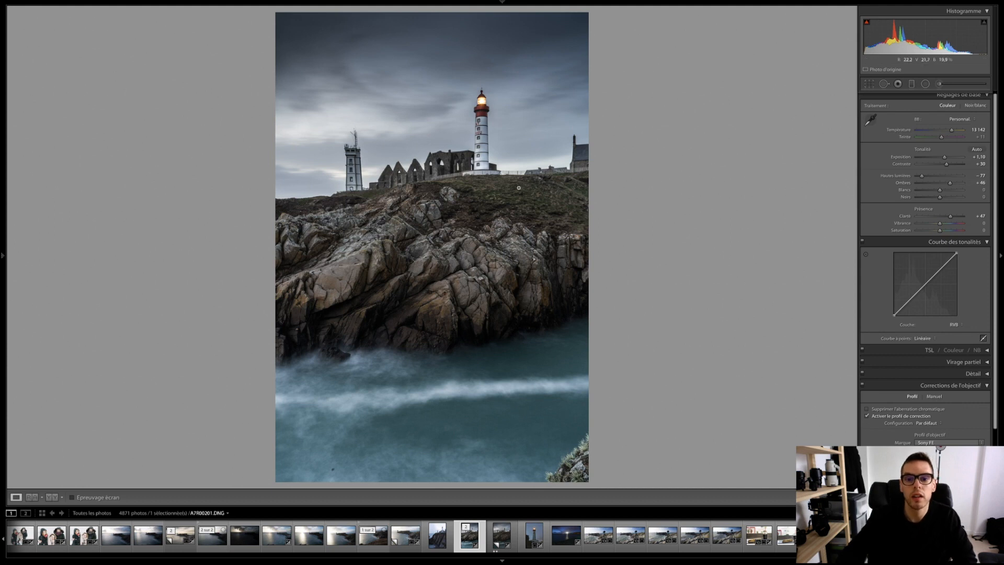
{"action": "left_click", "coordinate": [485, 102]}
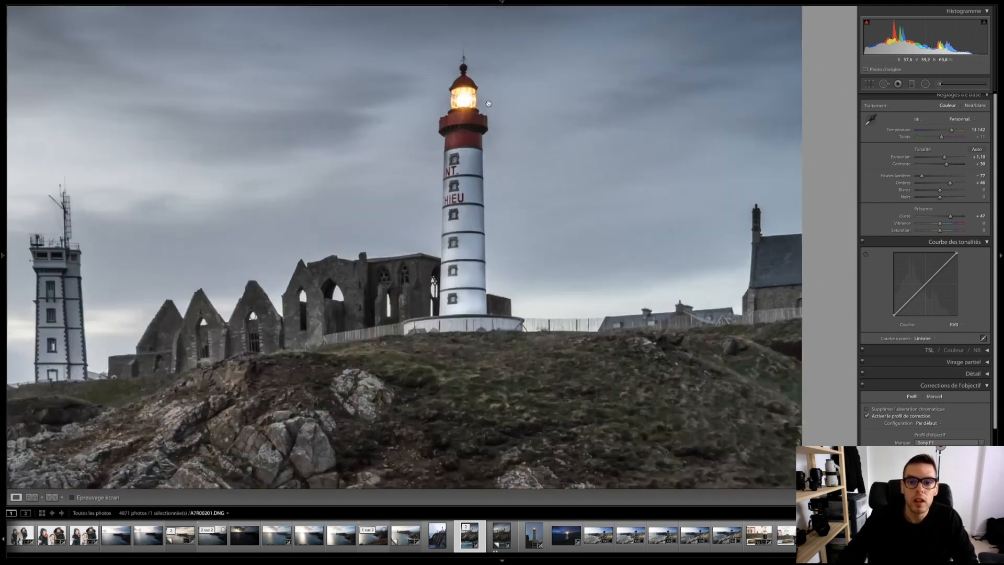
{"action": "left_click", "coordinate": [488, 103]}
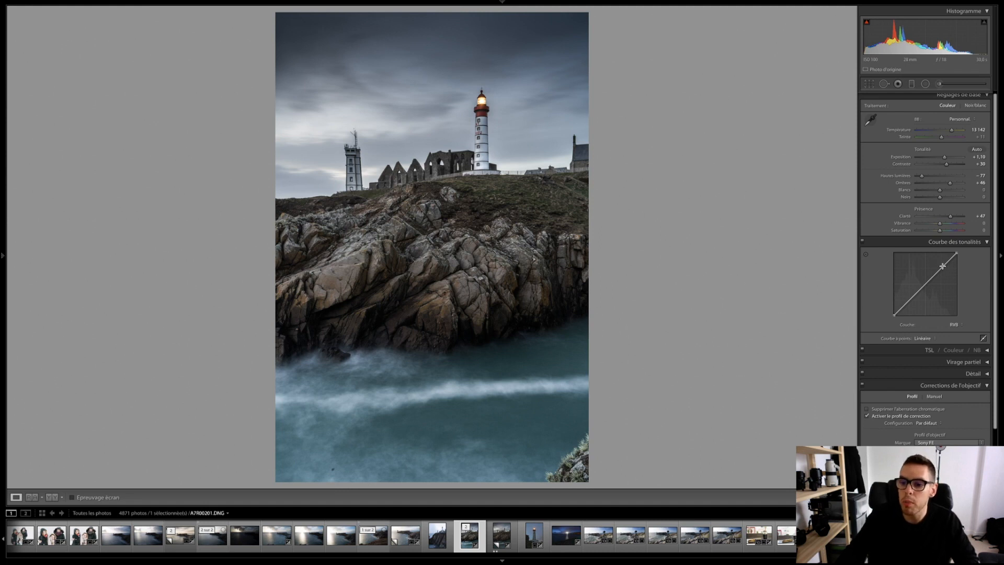
Shape the RGB tone curve into a soft S with raised highlights, lowered darks and a slightly lifted black point, checking the rocks' shadows
{"action": "left_click_drag", "start_coordinate": [945, 266], "coordinate": [938, 264]}
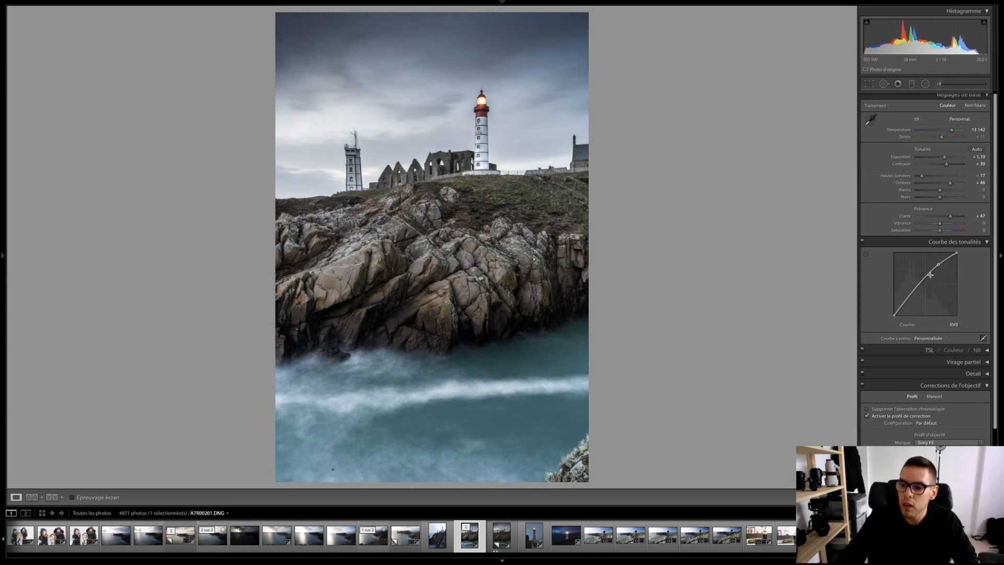
{"action": "left_click_drag", "start_coordinate": [906, 298], "coordinate": [909, 302]}
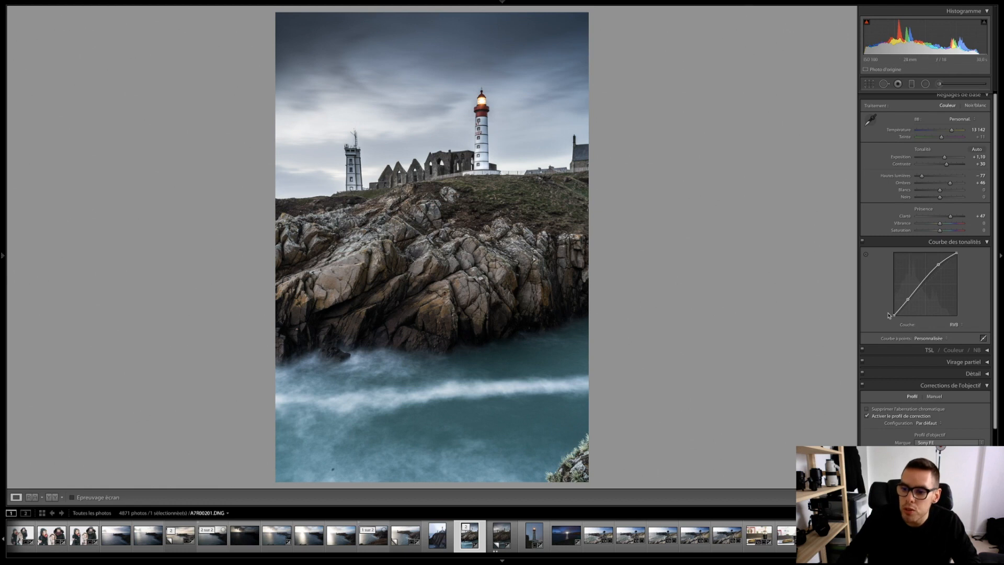
{"action": "left_click_drag", "start_coordinate": [893, 314], "coordinate": [888, 312]}
{"action": "left_click", "coordinate": [436, 326]}
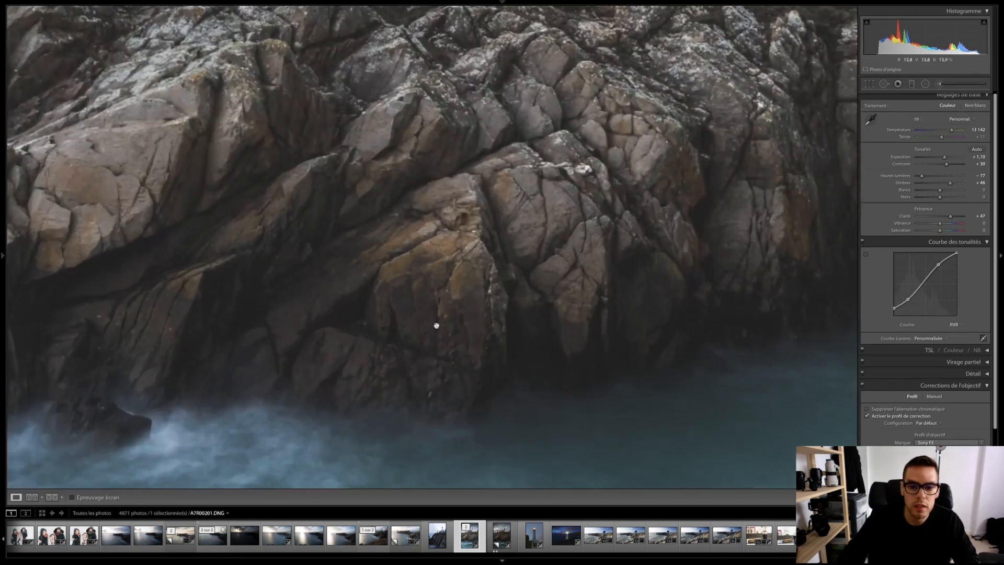
{"action": "left_click_drag", "start_coordinate": [894, 309], "coordinate": [892, 316]}
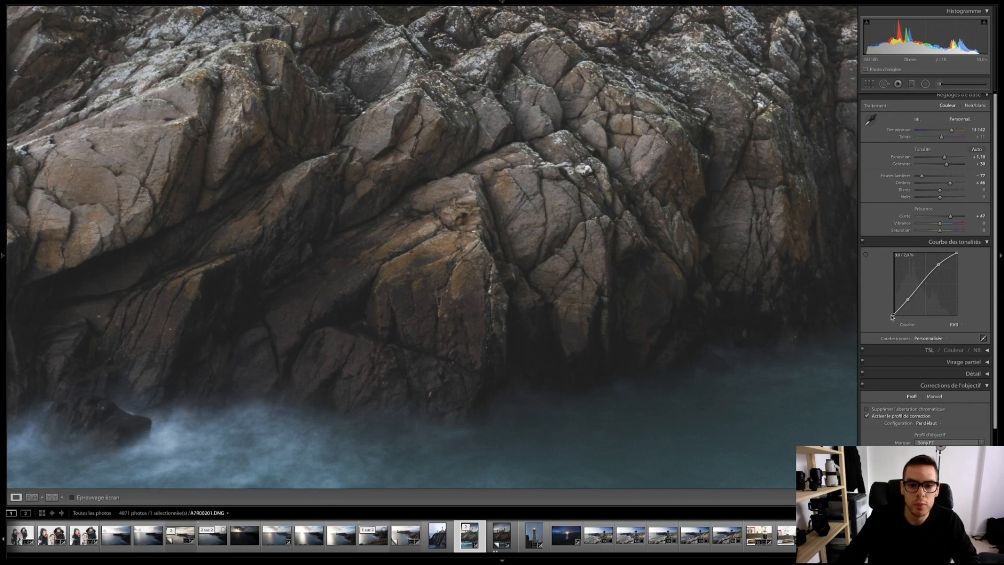
{"action": "left_click_drag", "start_coordinate": [892, 317], "coordinate": [889, 313]}
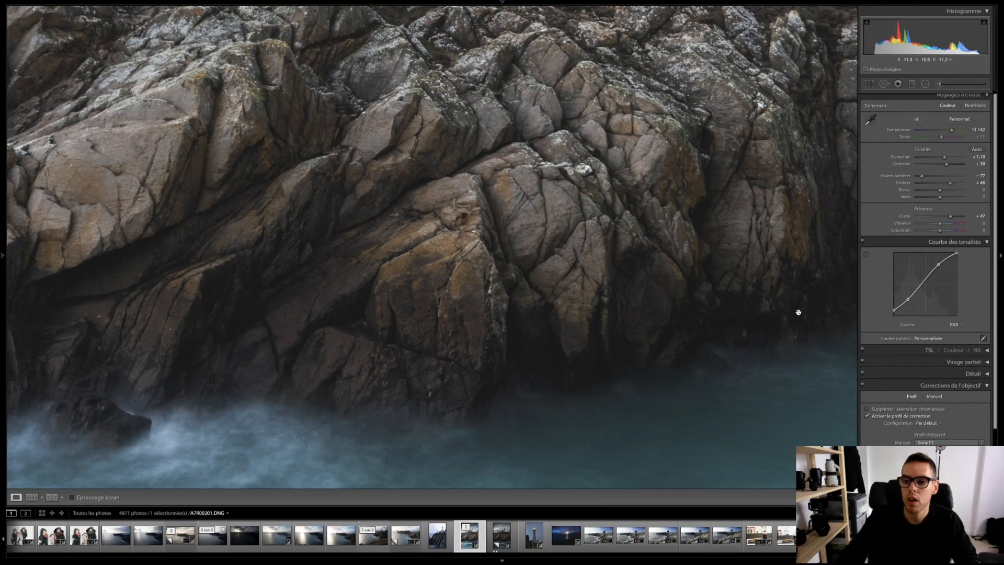
{"action": "left_click", "coordinate": [513, 233]}
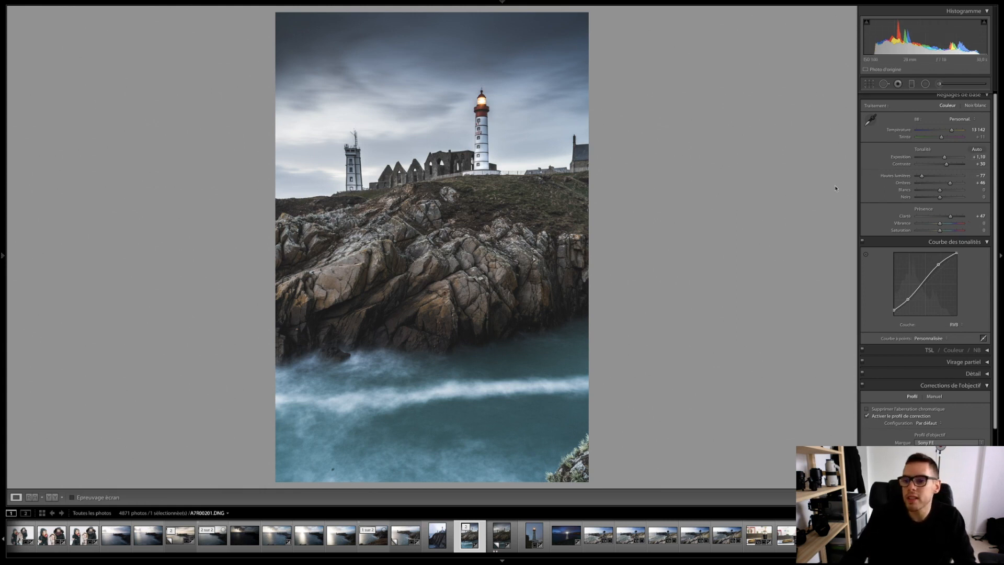
Warm the photo's white balance temperature to 20 566 and heal the small dark spot low in the sea
{"action": "left_click_drag", "start_coordinate": [955, 129], "coordinate": [956, 132]}
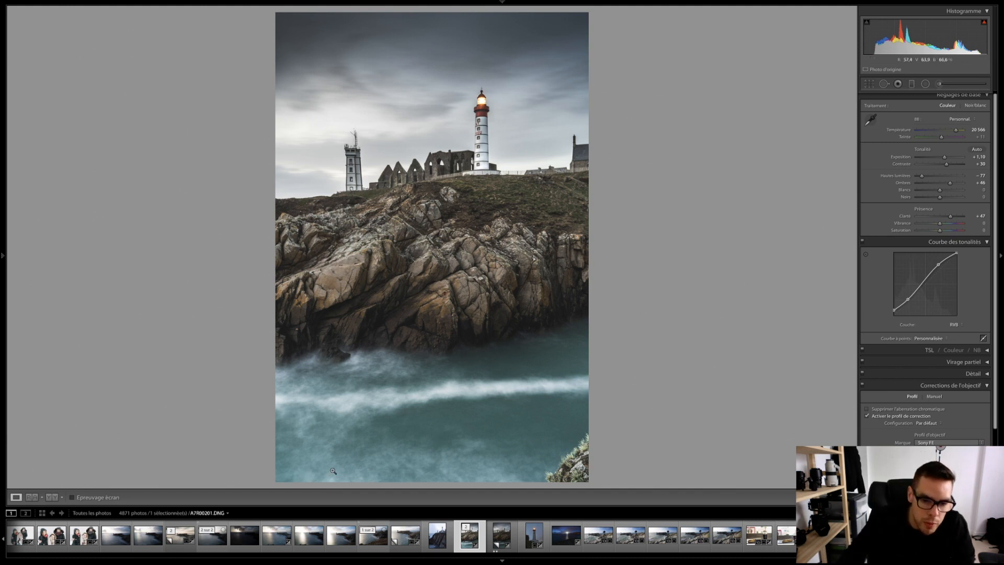
{"action": "left_click", "coordinate": [883, 84]}
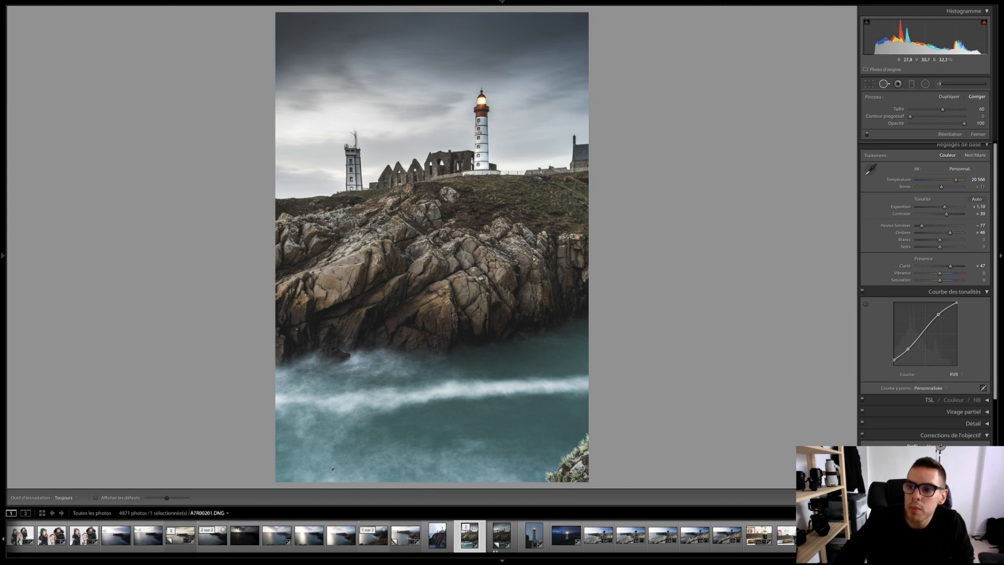
{"action": "left_click", "coordinate": [884, 85]}
{"action": "left_click", "coordinate": [884, 85]}
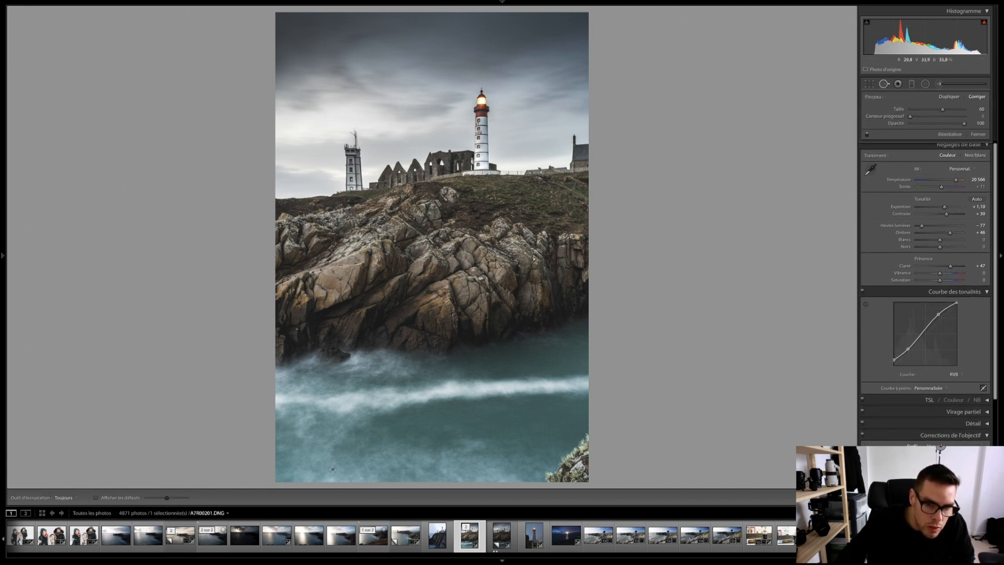
{"action": "left_click", "coordinate": [332, 469]}
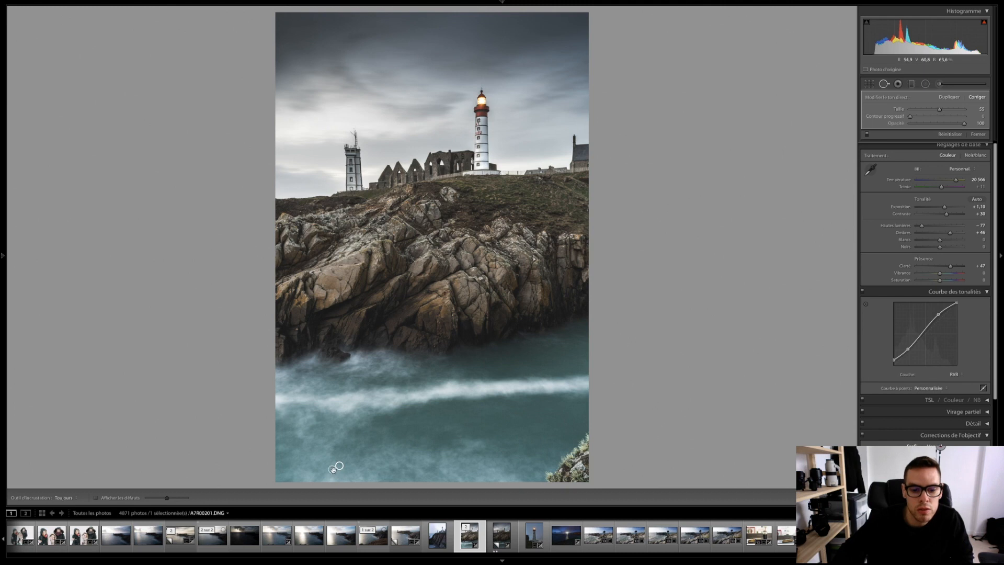
{"action": "key", "text": "k"}
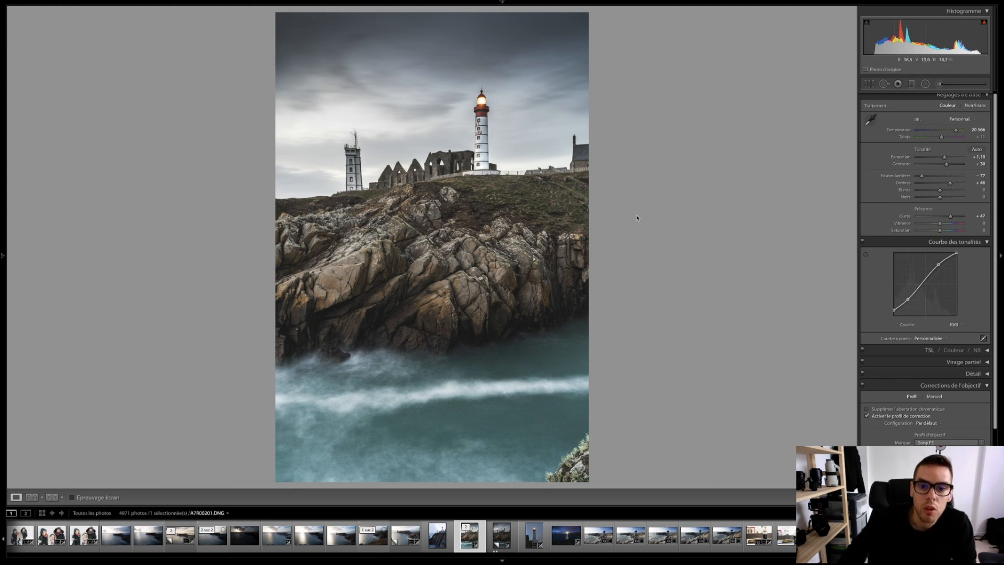
Set the photo's exposure to +0.80, contrast to +41 and clarity to +56
{"action": "left_click_drag", "start_coordinate": [945, 157], "coordinate": [944, 158]}
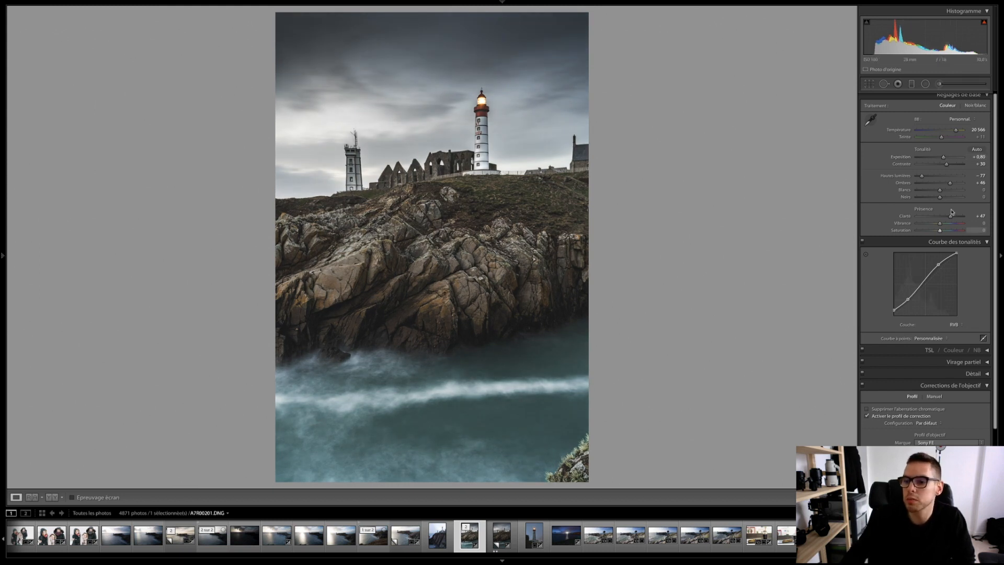
{"action": "left_click_drag", "start_coordinate": [946, 163], "coordinate": [950, 167]}
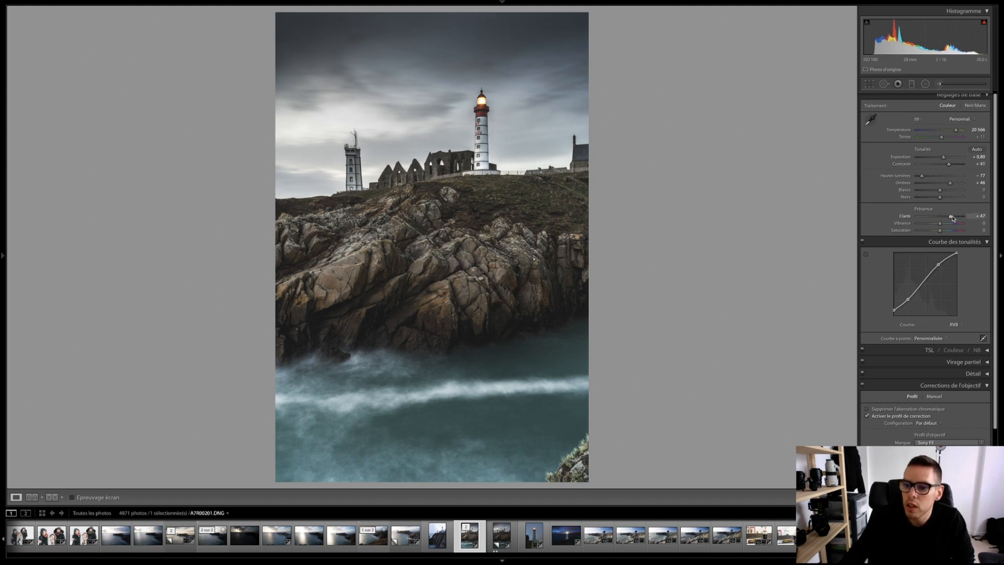
{"action": "left_click_drag", "start_coordinate": [953, 219], "coordinate": [954, 219]}
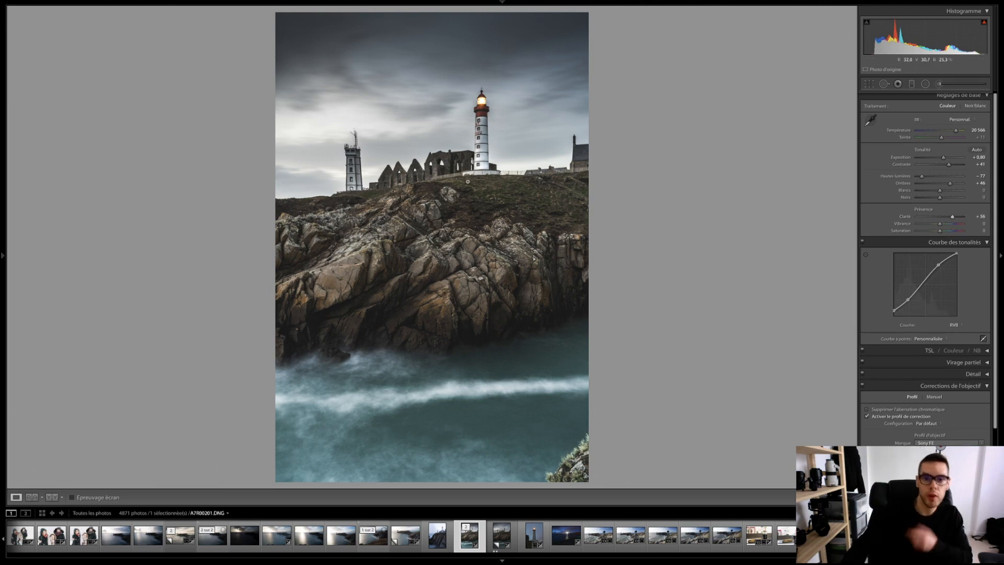
Compare the current lighthouse edit with its virtual copy, Copie 1, by switching between the two versions
{"action": "key", "text": "ctrl+apostrophe"}
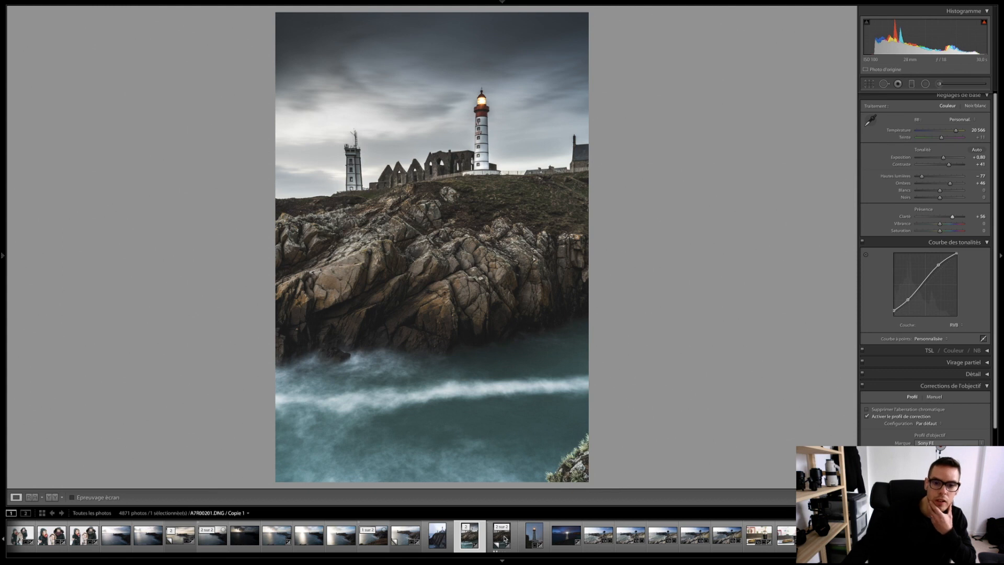
{"action": "left_click", "coordinate": [505, 538]}
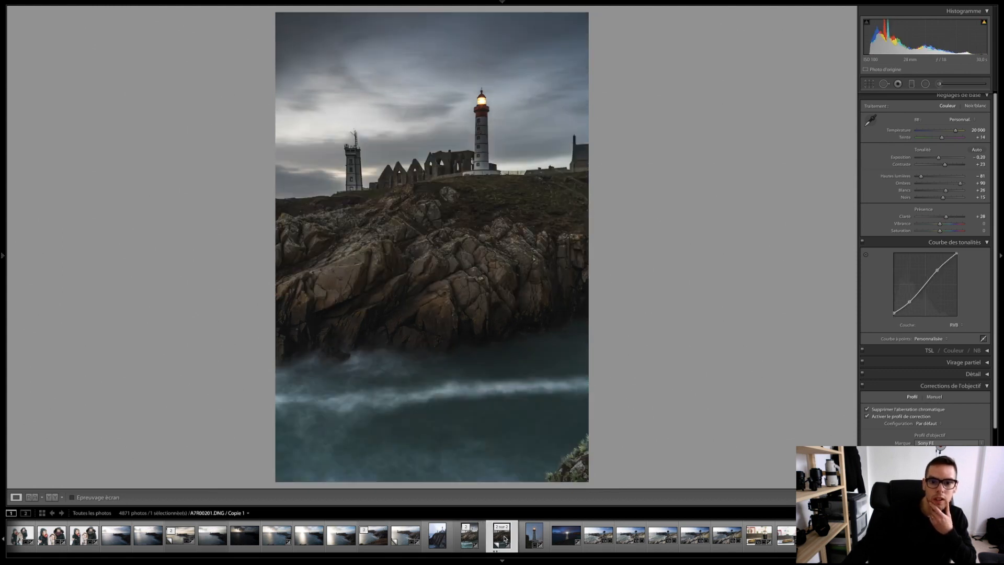
{"action": "left_click", "coordinate": [472, 539]}
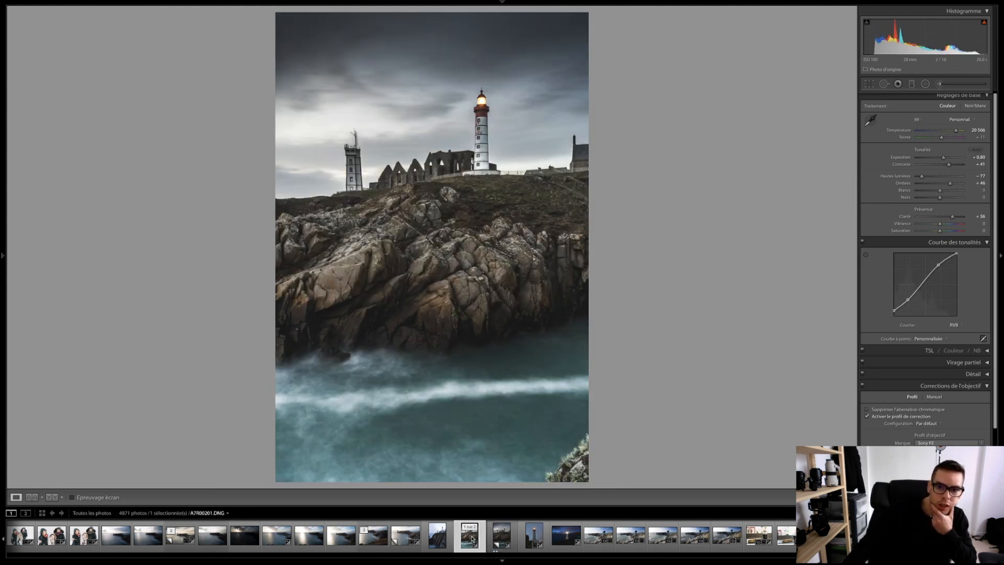
{"action": "left_click", "coordinate": [499, 537]}
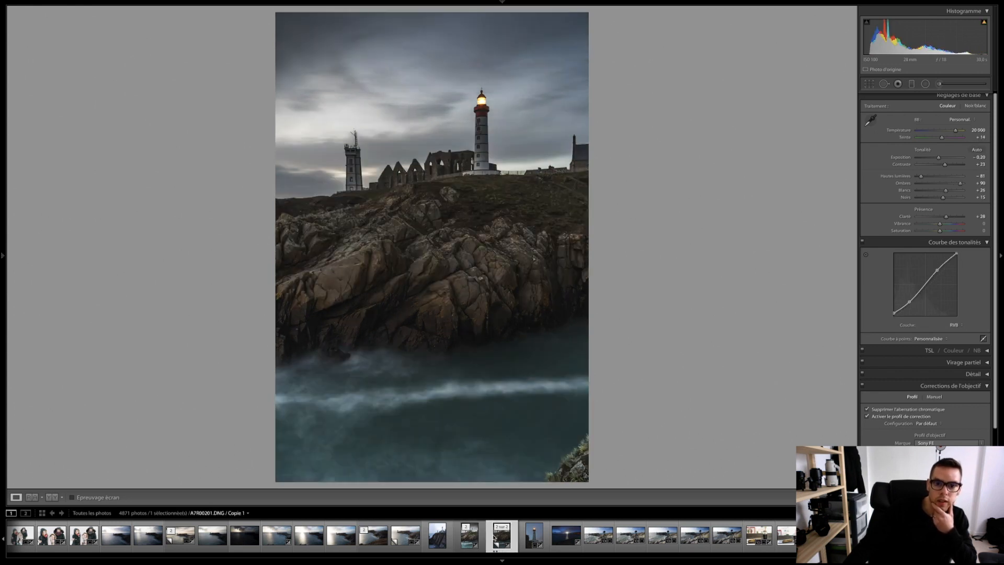
{"action": "left_click", "coordinate": [480, 537]}
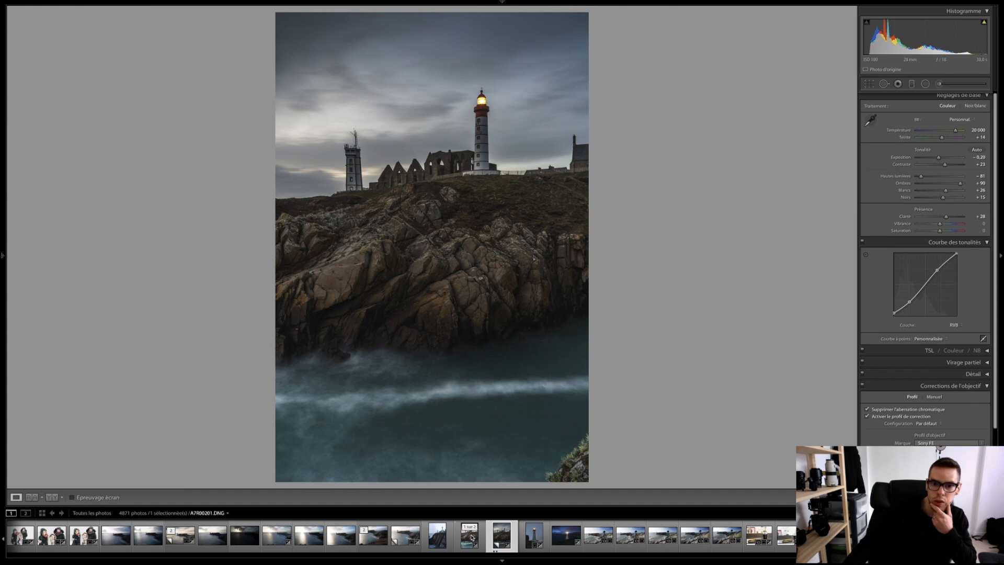
{"action": "left_click", "coordinate": [471, 537]}
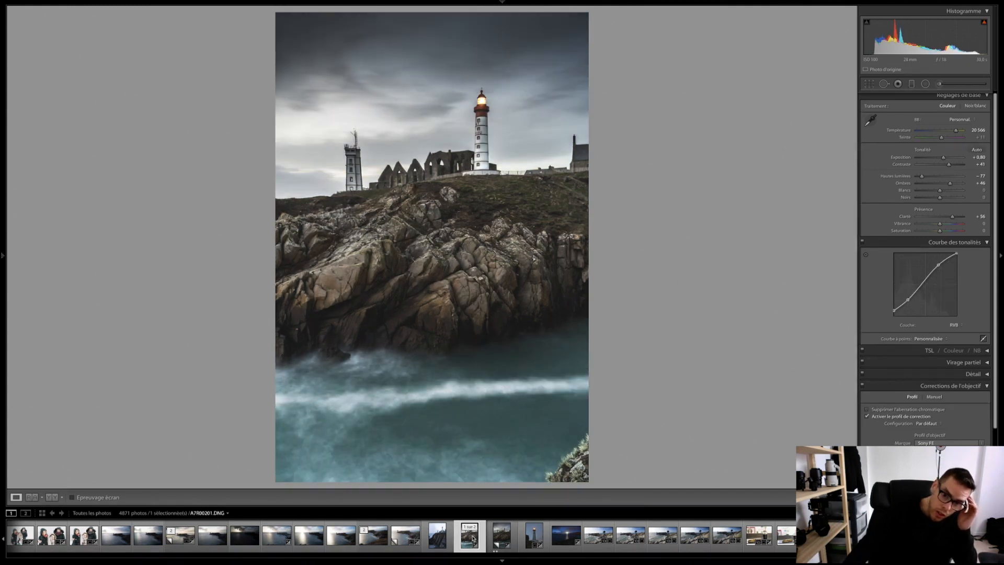
{"action": "right_click", "coordinate": [471, 537]}
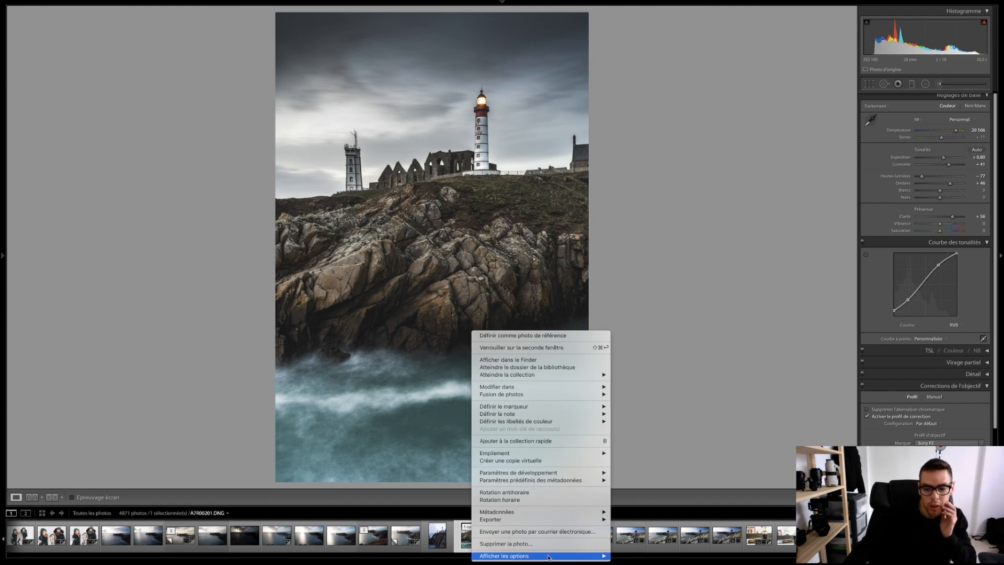
{"action": "left_click", "coordinate": [163, 506]}
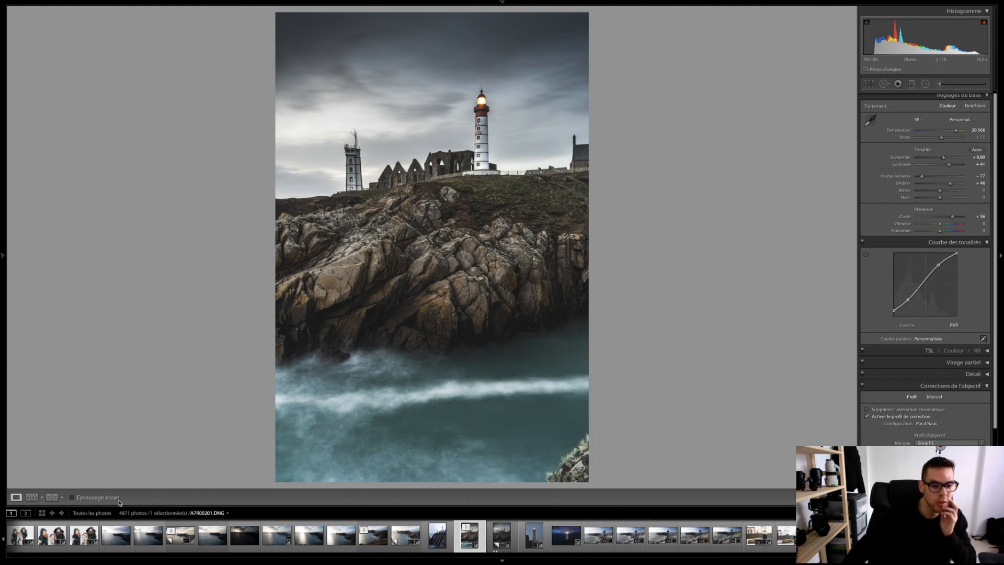
{"action": "left_click", "coordinate": [32, 498]}
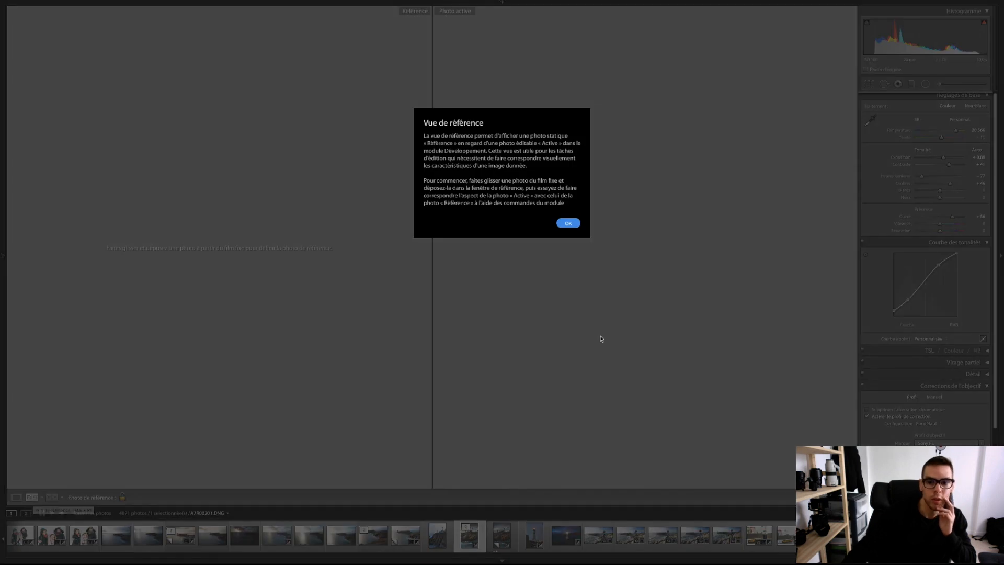
{"action": "left_click", "coordinate": [565, 223]}
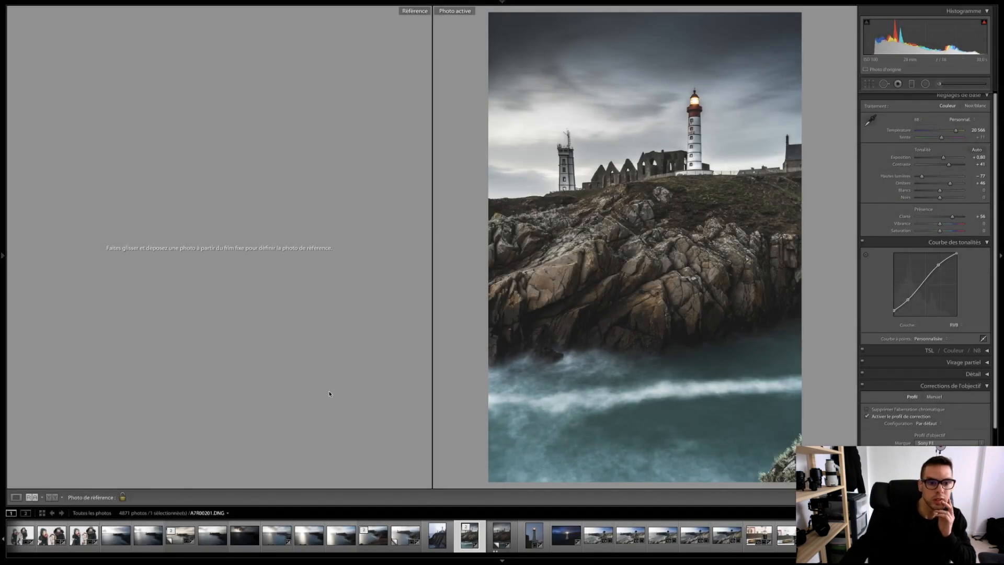
Compare the lighthouse up close side by side before and after, checking the tower's brush adjustment with its edit pins shown and hidden
{"action": "left_click", "coordinate": [32, 498]}
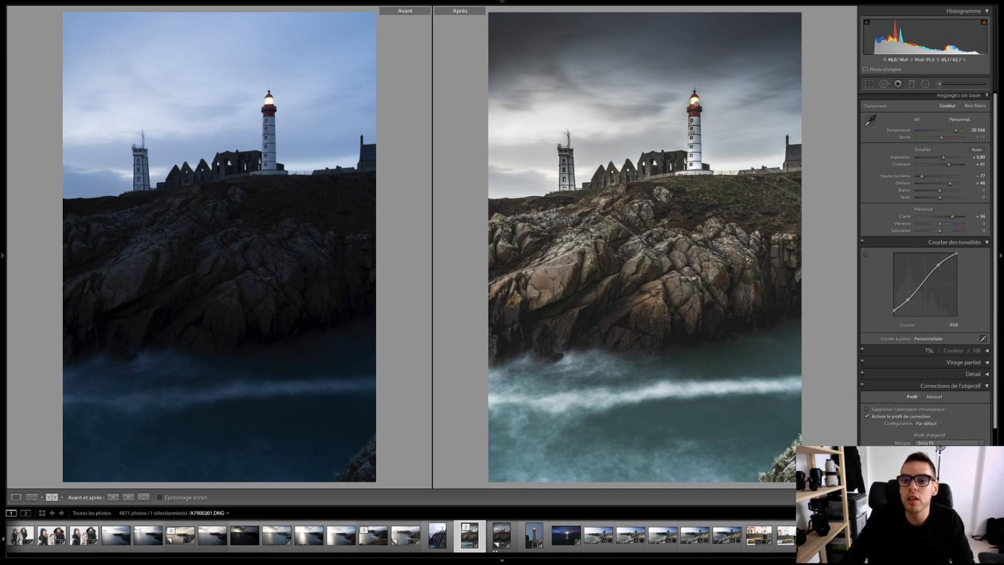
{"action": "left_click", "coordinate": [695, 103]}
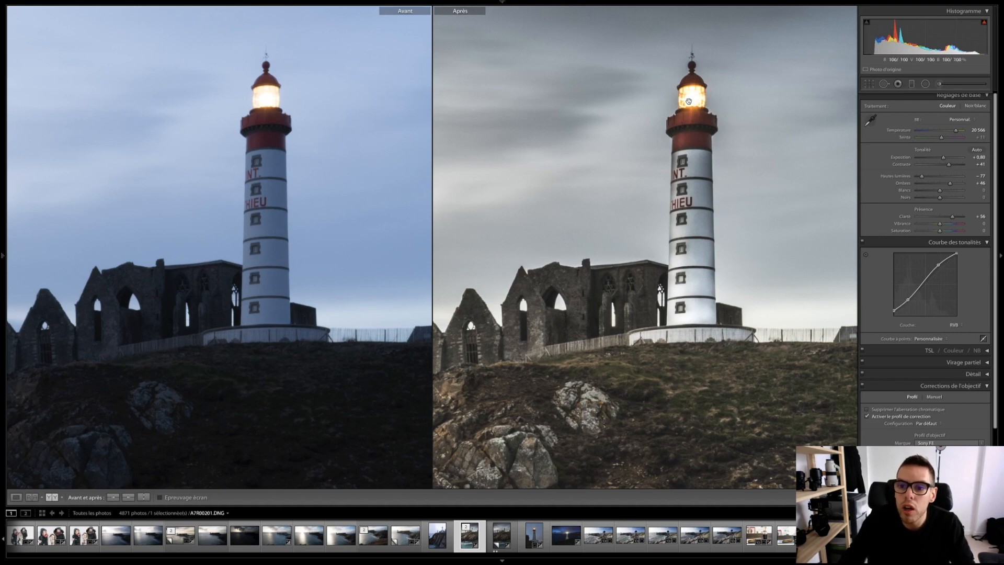
{"action": "left_click", "coordinate": [940, 84]}
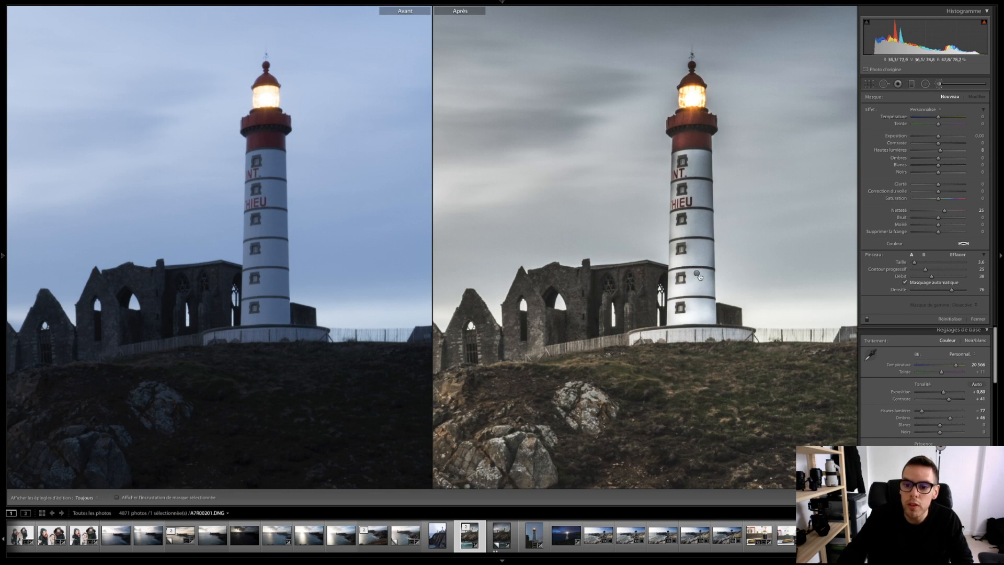
{"action": "left_click", "coordinate": [697, 273]}
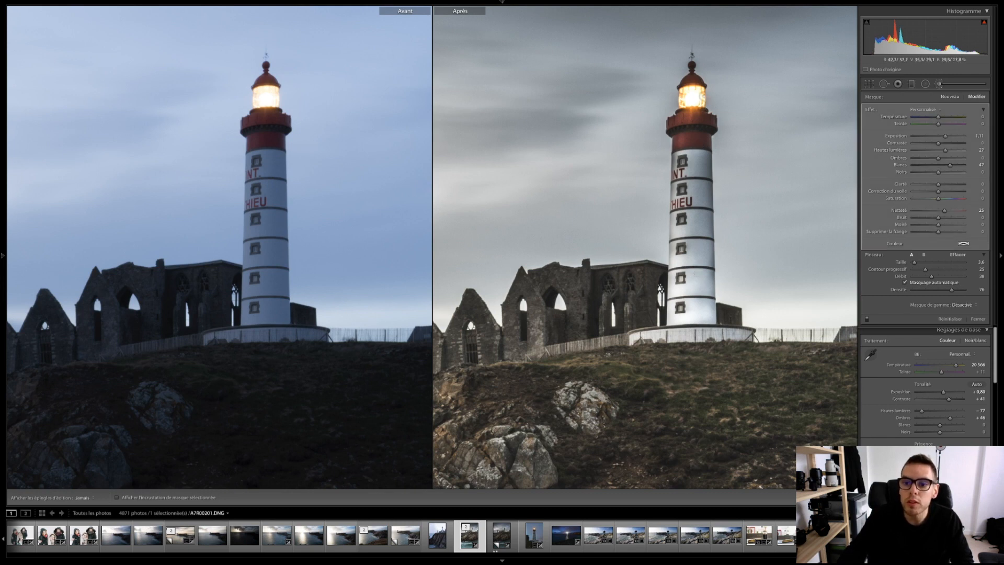
{"action": "key", "text": "h"}
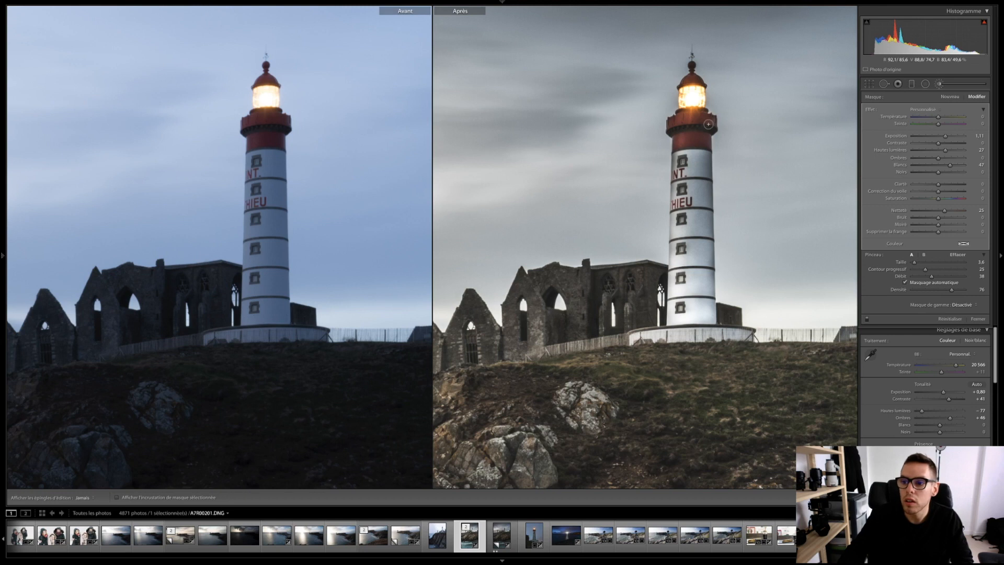
{"action": "key", "text": "h"}
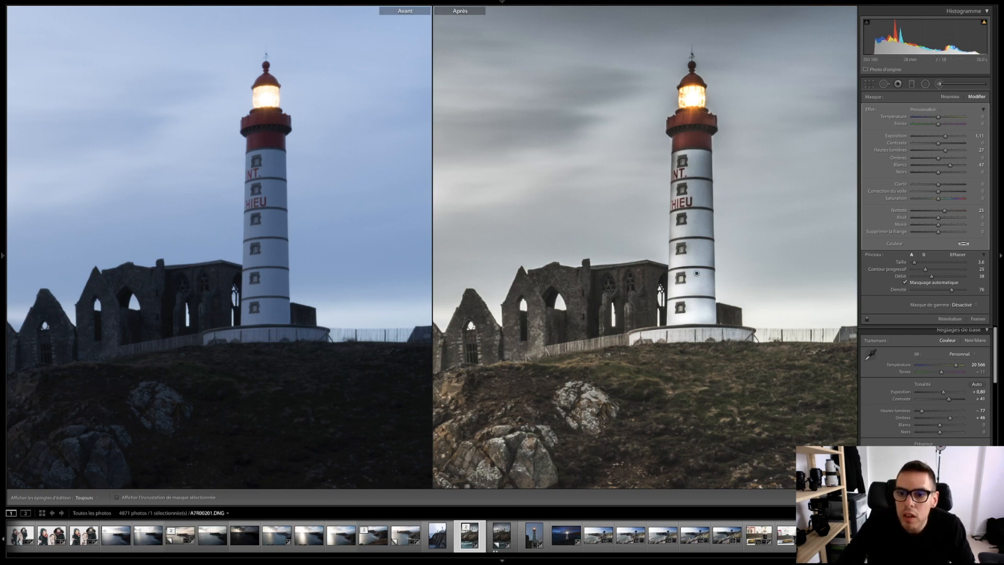
{"action": "key", "text": "h"}
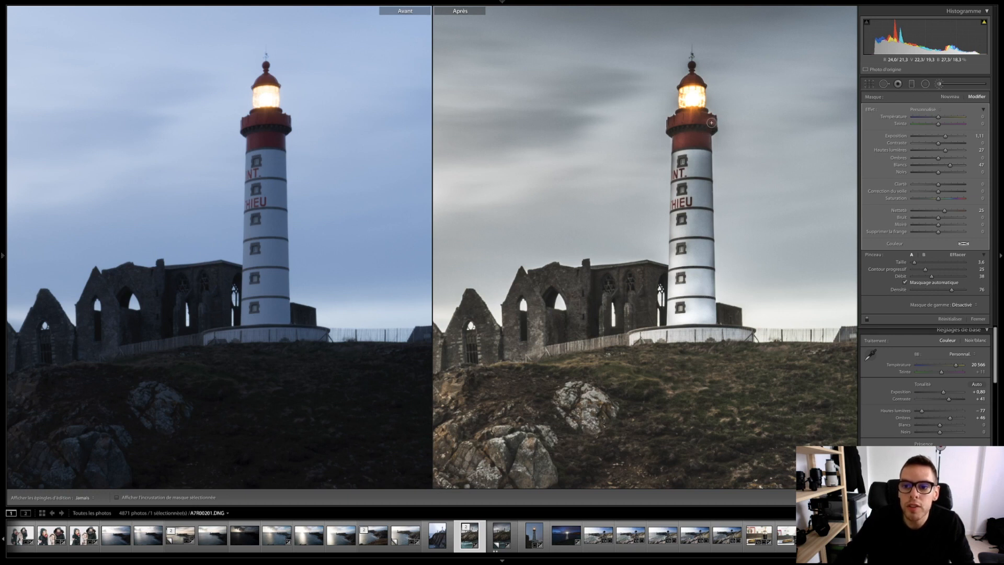
{"action": "key", "text": "h"}
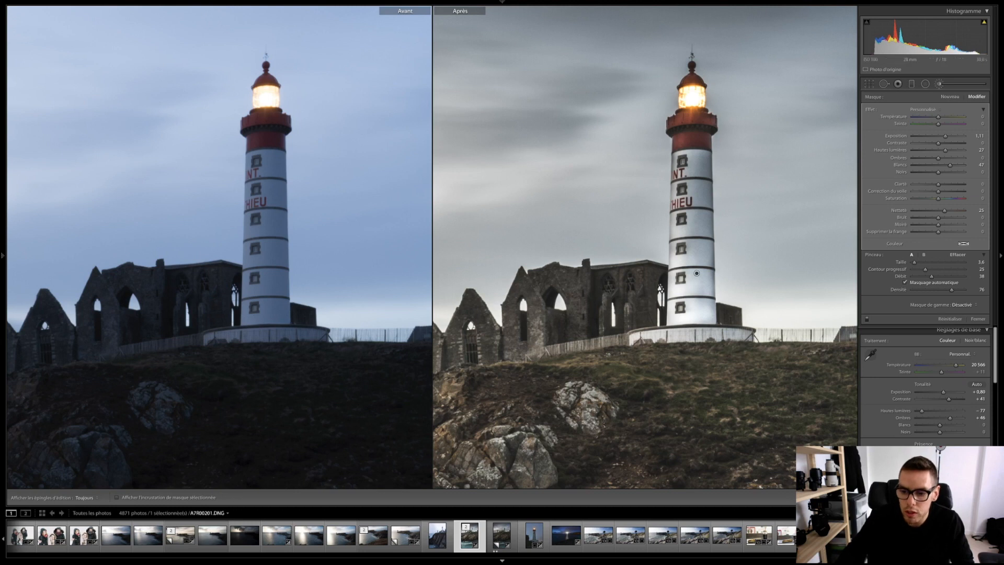
Close the adjustment brush and examine the cliff rocks and the ruins up close in the before and after comparison
{"action": "key", "text": "k"}
{"action": "left_click", "coordinate": [645, 433]}
{"action": "left_click", "coordinate": [684, 401]}
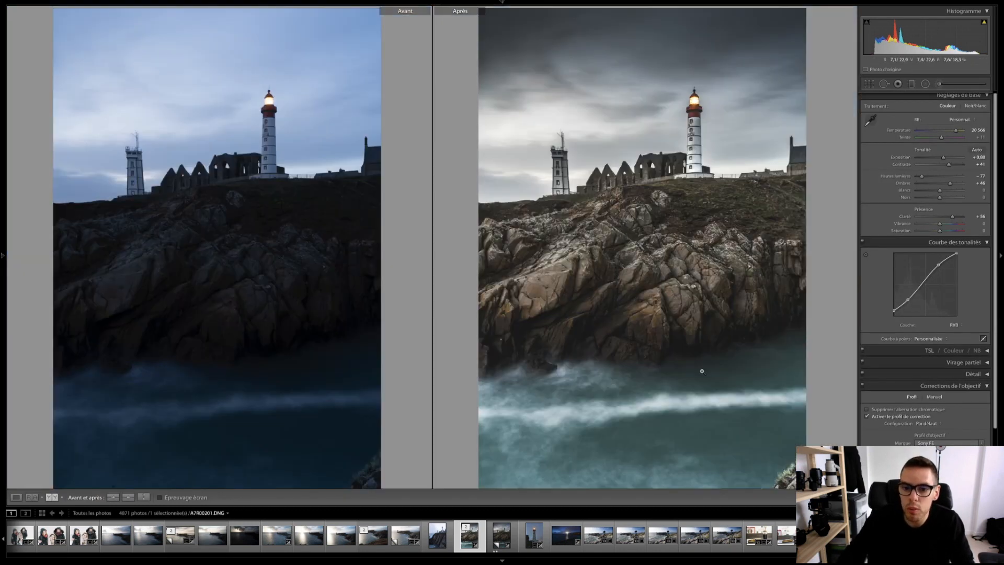
{"action": "left_click", "coordinate": [683, 207]}
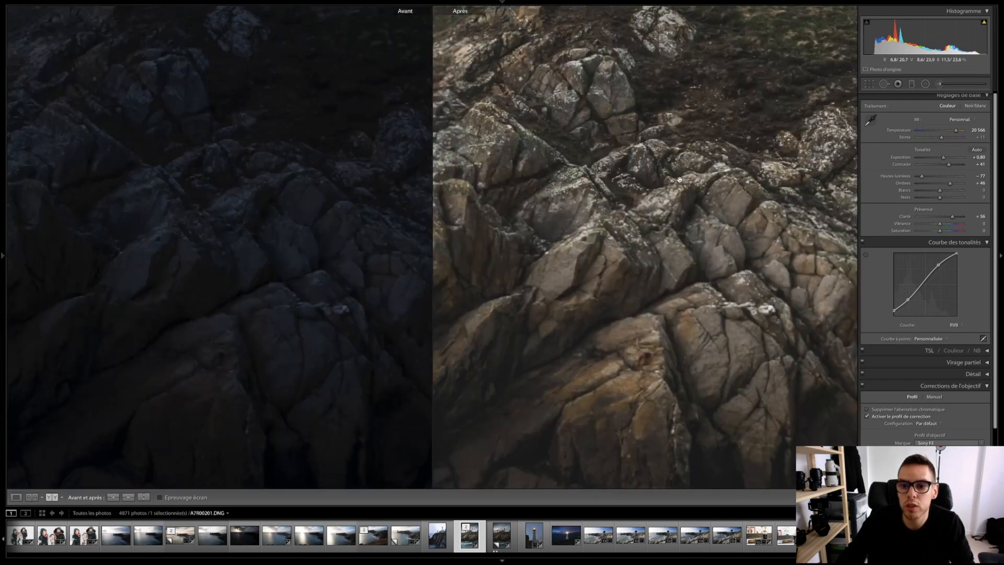
{"action": "left_click_drag", "start_coordinate": [674, 230], "coordinate": [670, 437]}
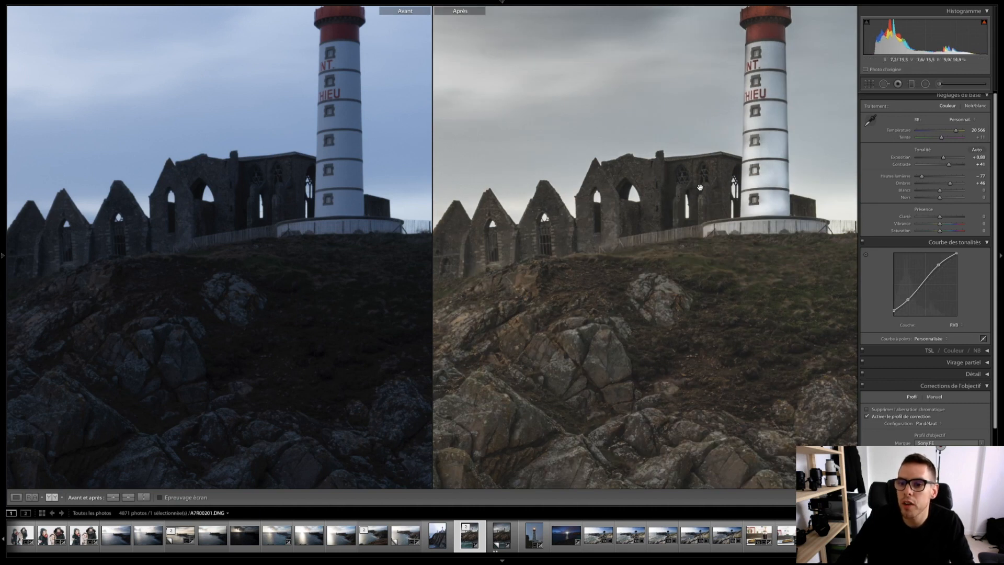
Undo the clarity reset, lower the dark point of the RGB tone curve slightly and check the whole photo
{"action": "key", "text": "ctrl+z"}
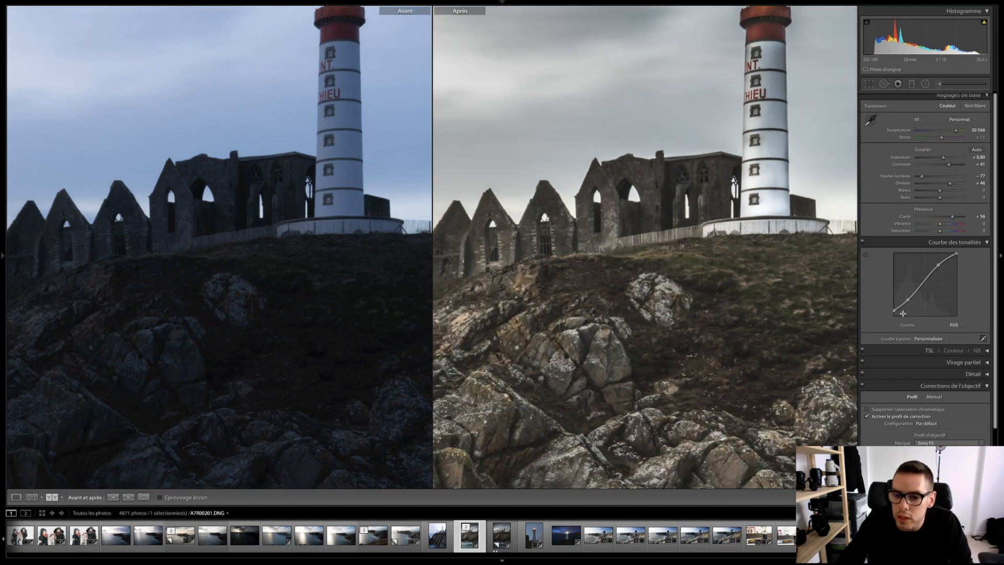
{"action": "left_click_drag", "start_coordinate": [908, 300], "coordinate": [908, 303]}
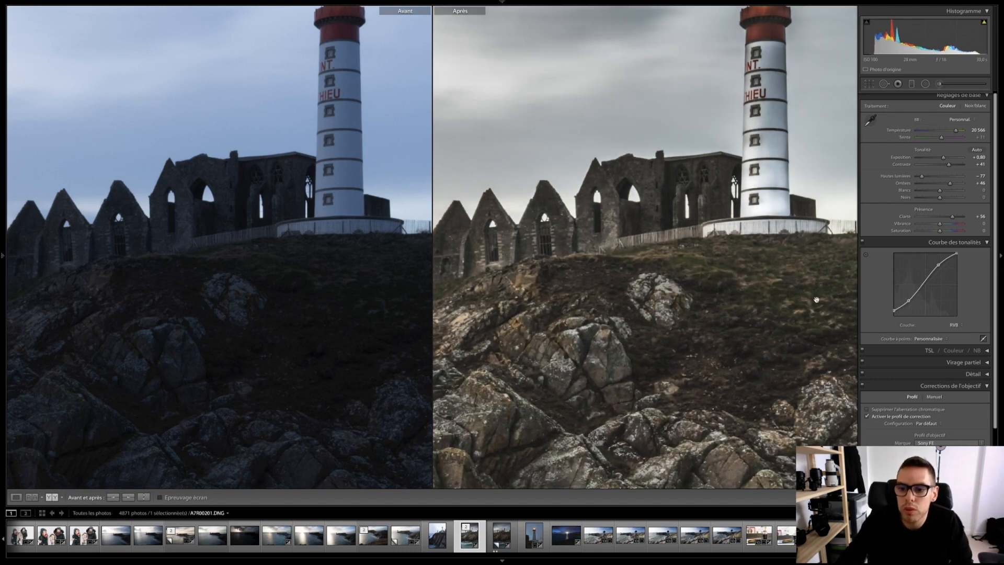
{"action": "left_click", "coordinate": [622, 281]}
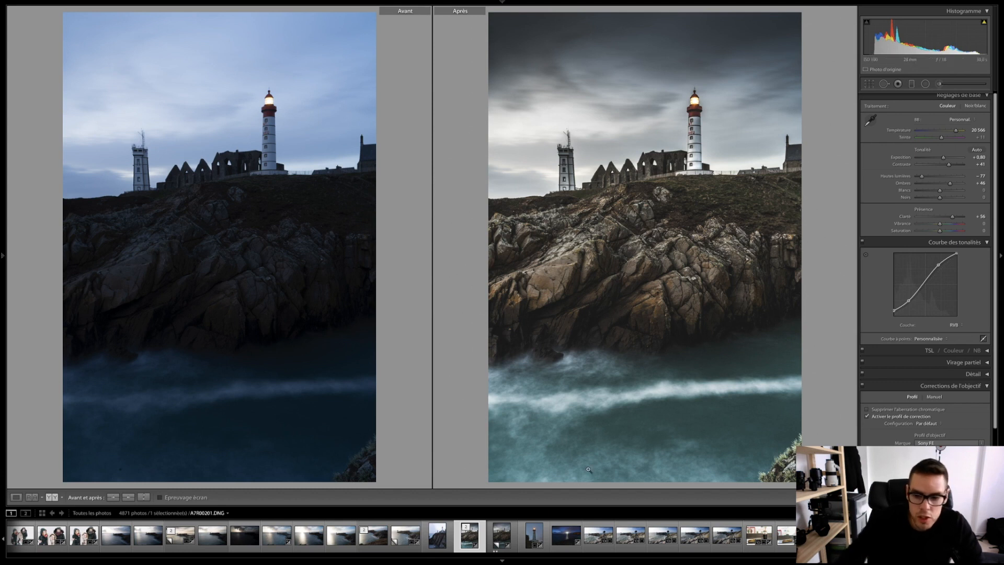
Open the fort island seascape DSC00385.DNG and compare it in a split before and after view
{"action": "scroll", "coordinate": [401, 535], "scroll_direction": "down", "scroll_amount": 10}
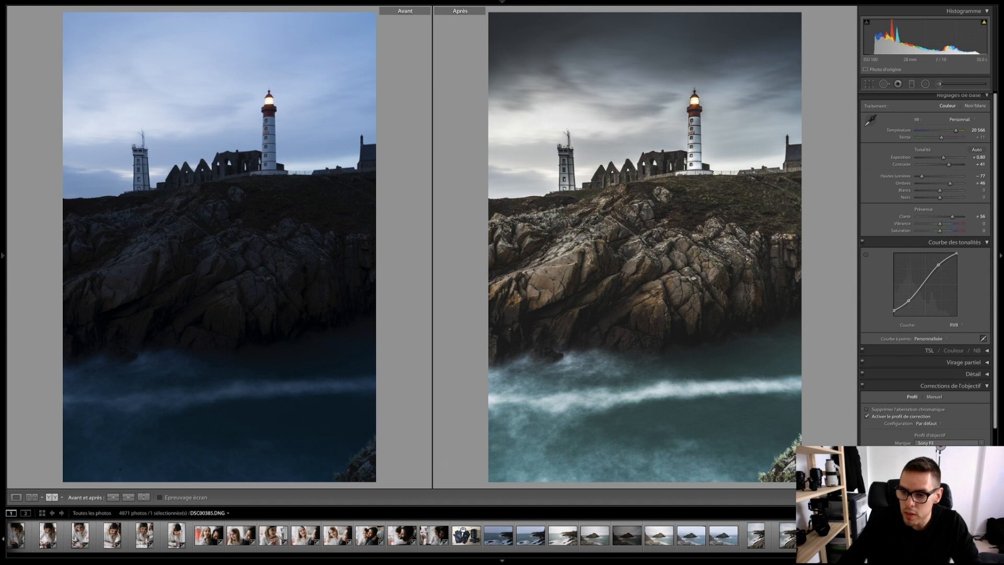
{"action": "key", "text": "Right"}
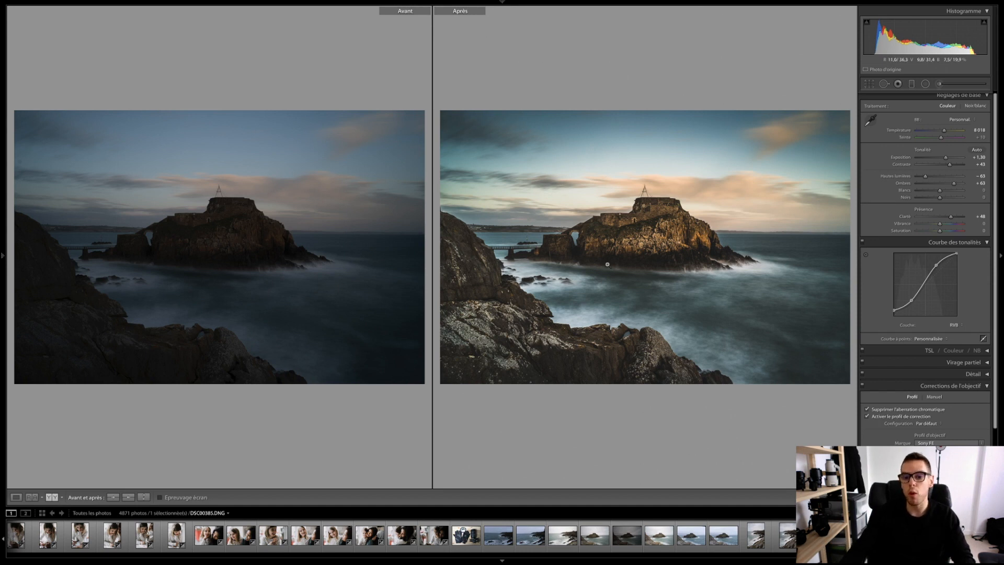
{"action": "left_click", "coordinate": [51, 498]}
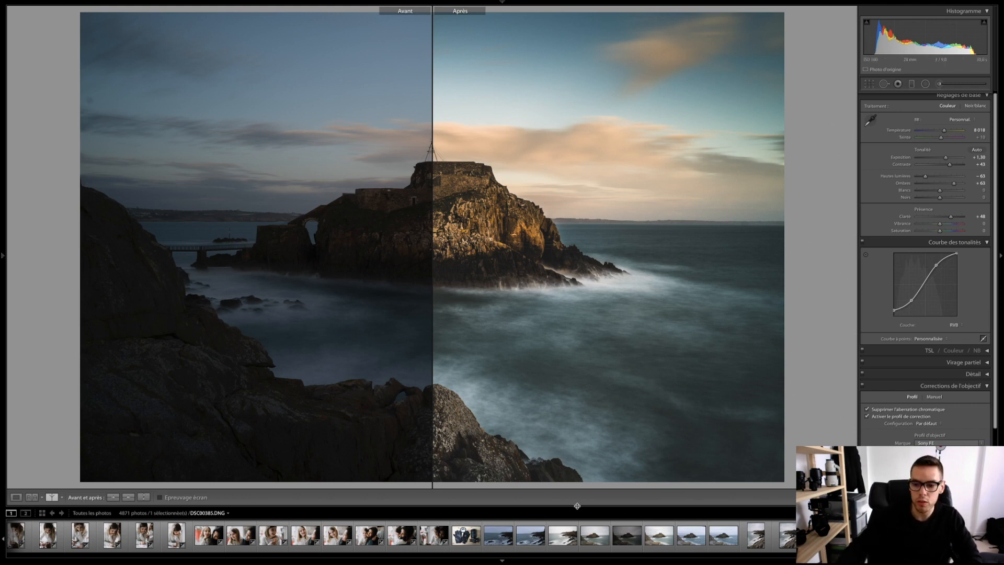
Compare the fort island photo before and after in a stacked view, and return to the single-photo view
{"action": "left_click", "coordinate": [51, 498]}
{"action": "left_click", "coordinate": [51, 497]}
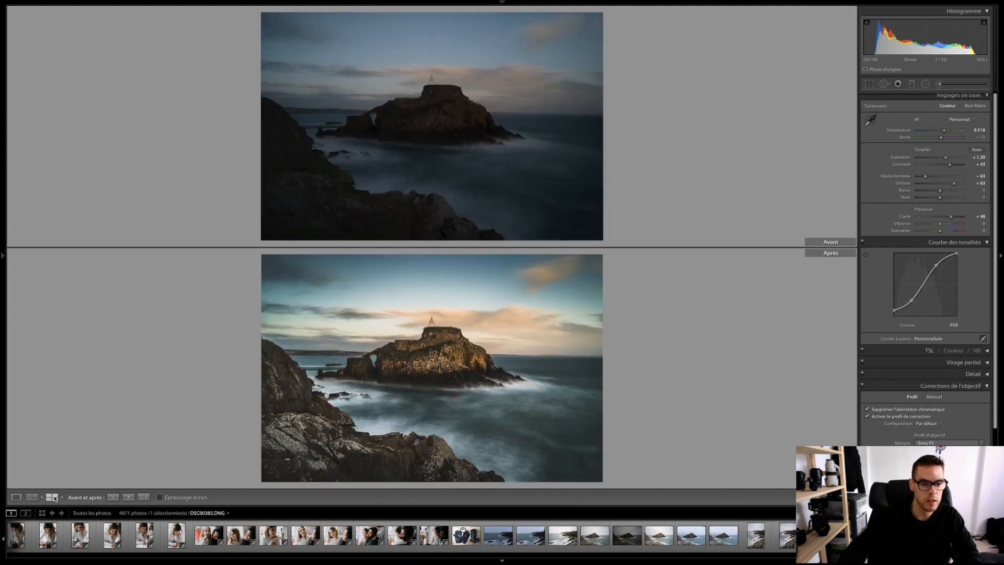
{"action": "left_click", "coordinate": [15, 497]}
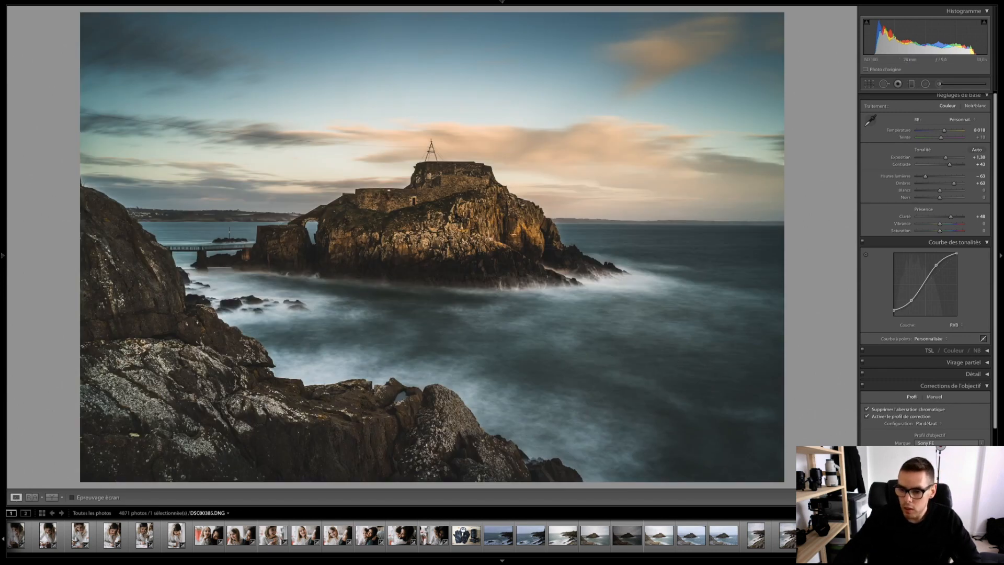
Create a virtual copy of DSC00385.DNG and reset all of its develop settings
{"action": "right_click", "coordinate": [862, 535]}
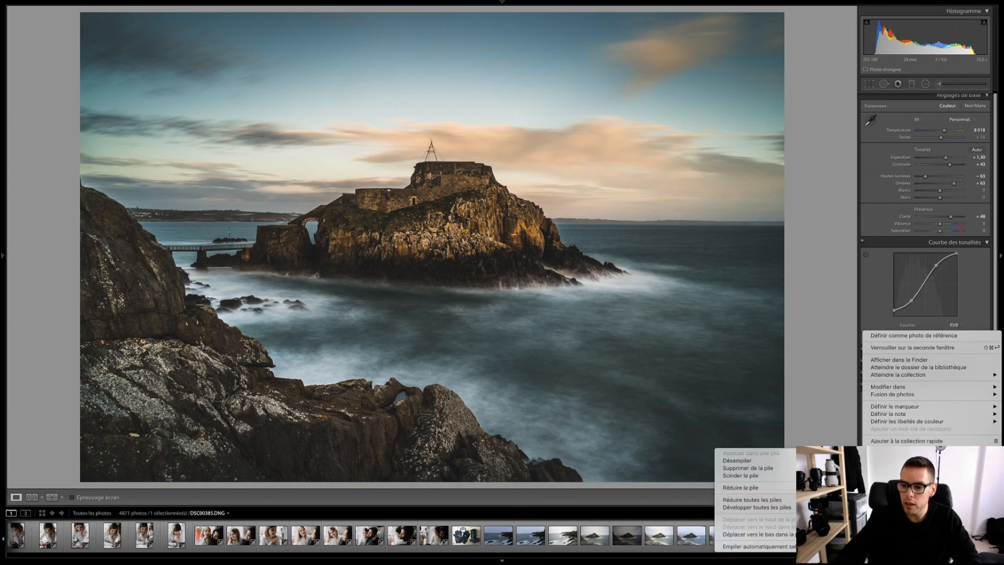
{"action": "key", "text": "Escape"}
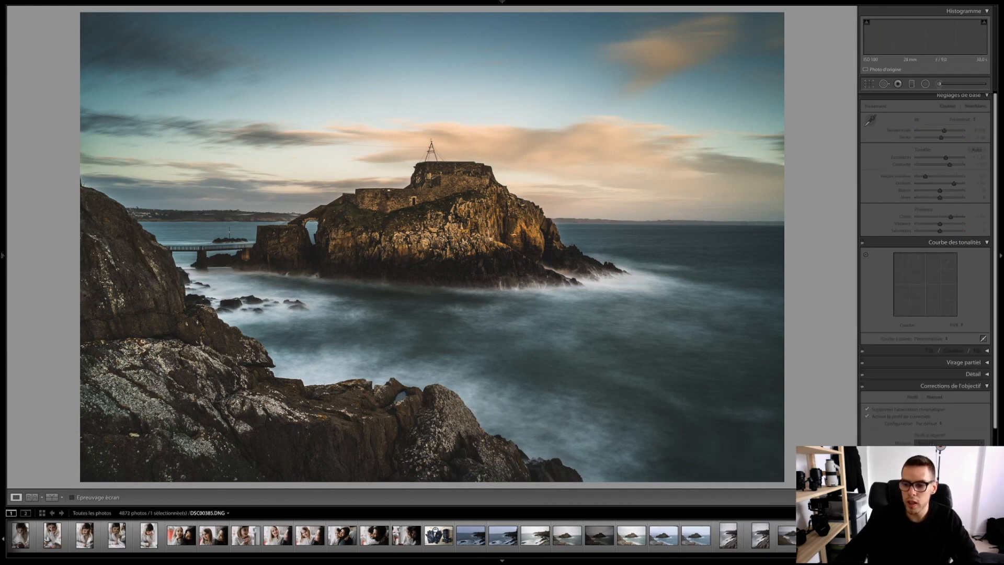
{"action": "key", "text": "ctrl+shift+r"}
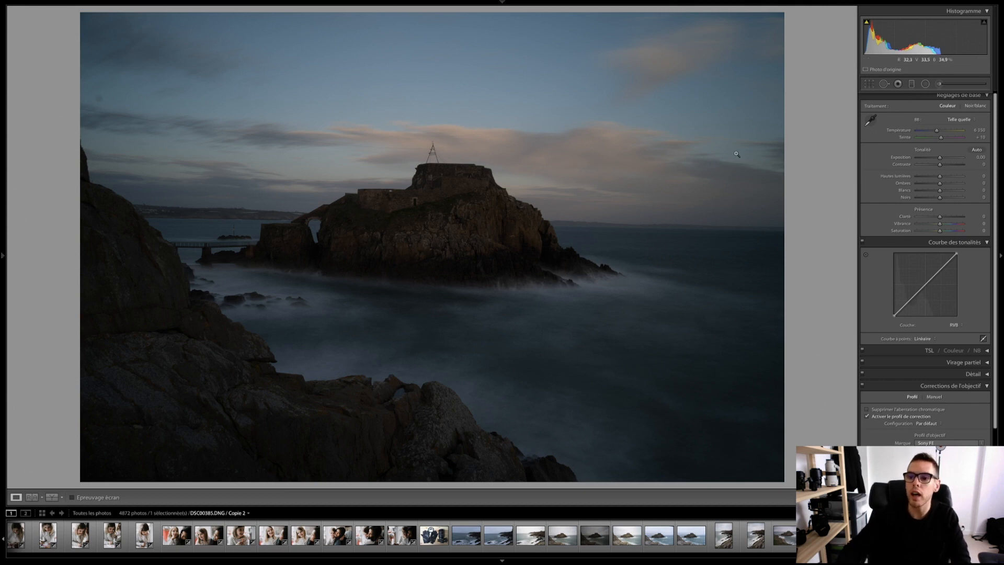
Straighten the tilted horizon of the copy by rotating the crop slightly, and apply the crop
{"action": "left_click", "coordinate": [869, 83]}
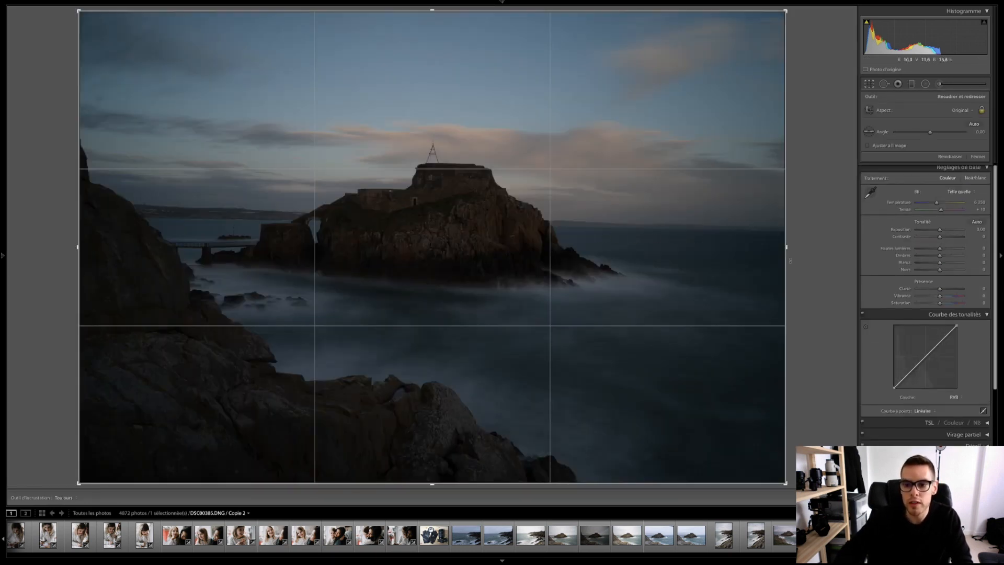
{"action": "left_click_drag", "start_coordinate": [793, 491], "coordinate": [792, 481]}
{"action": "key", "text": "Return"}
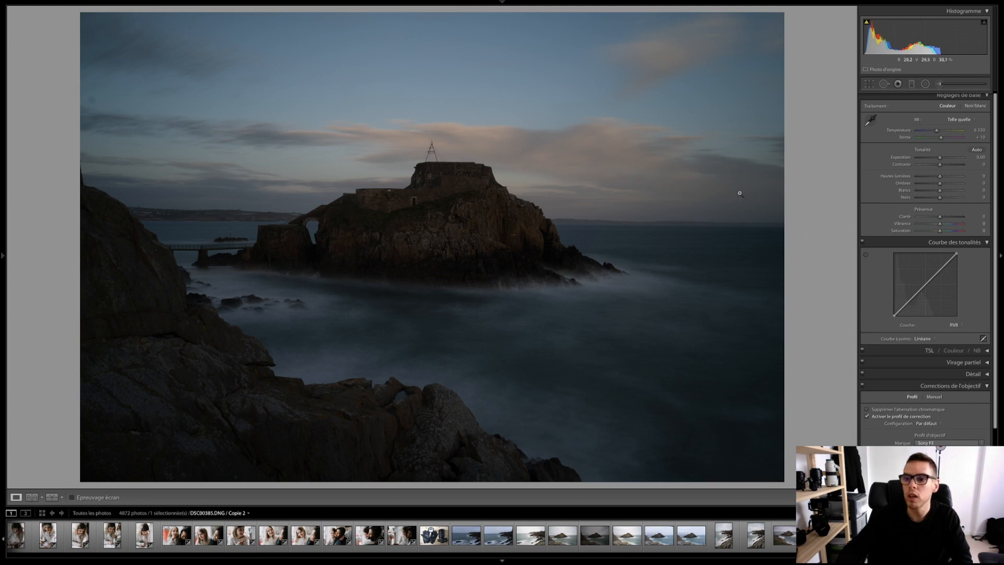
Set the exposure to +1.75, check the fort up close, and set highlights to −67 and shadows to +46
{"action": "left_click_drag", "start_coordinate": [940, 157], "coordinate": [950, 159]}
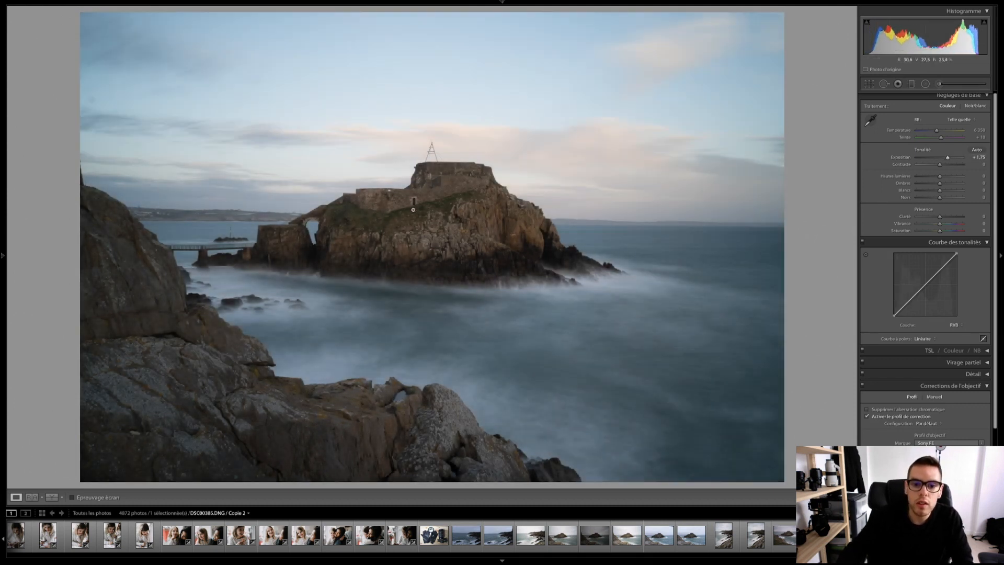
{"action": "left_click", "coordinate": [415, 202]}
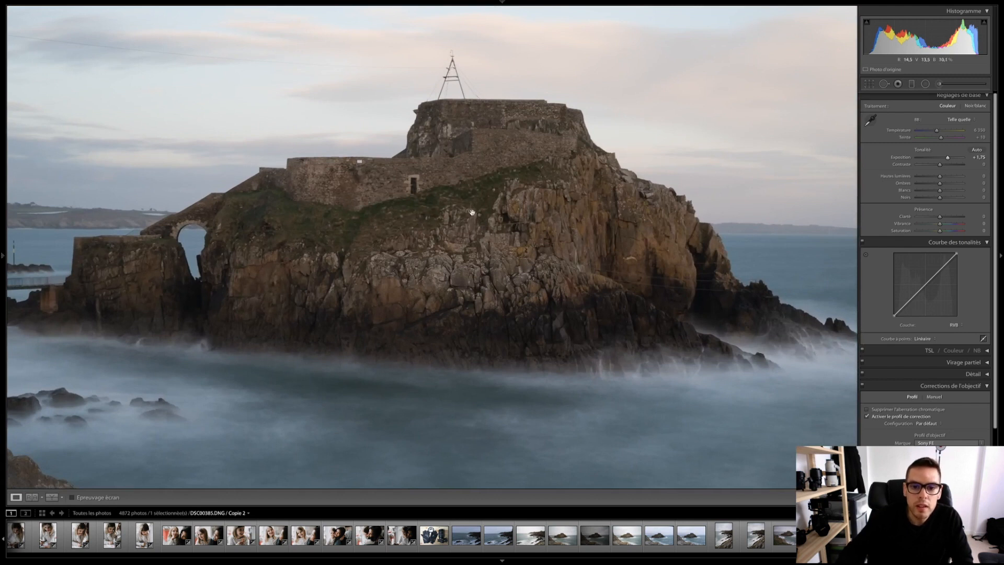
{"action": "left_click", "coordinate": [458, 180]}
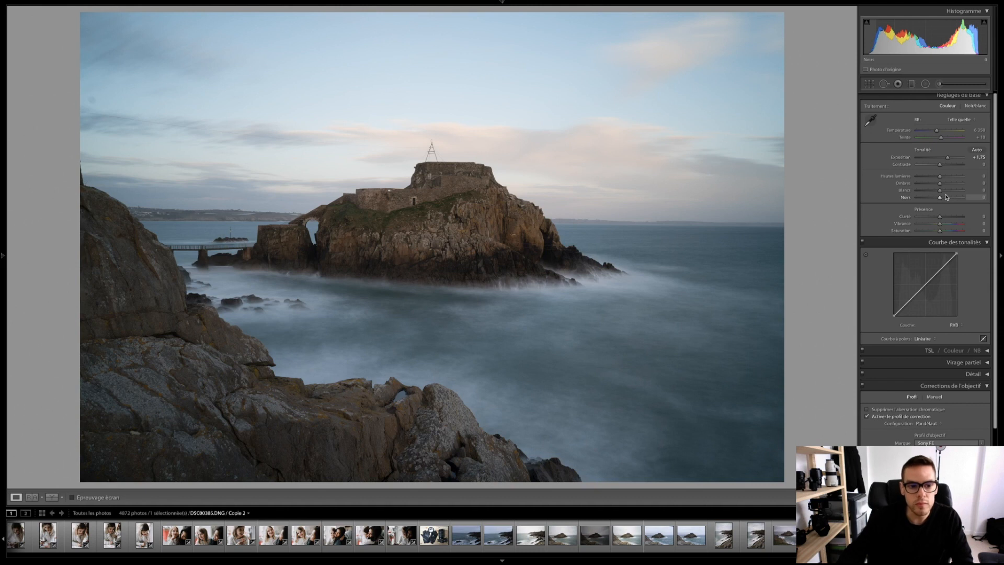
{"action": "mouse_move", "coordinate": [940, 183]}
{"action": "left_mouse_down"}
{"action": "mouse_move", "coordinate": [951, 184]}
{"action": "mouse_move", "coordinate": [923, 178]}
{"action": "left_mouse_up"}
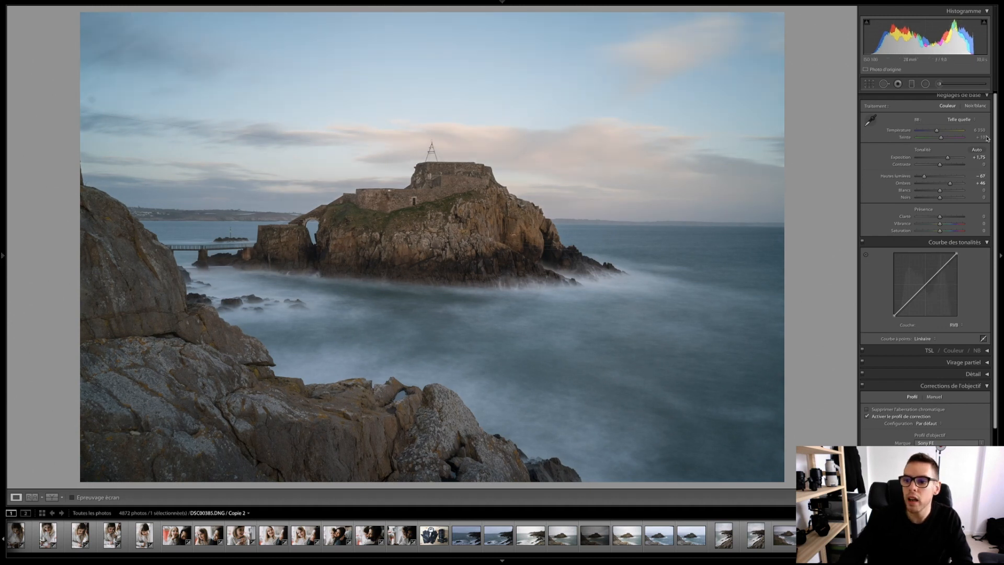
Set the clarity to +40 and contrast to +32, and warm the white balance to a temperature of 7779
{"action": "left_click", "coordinate": [951, 217]}
{"action": "left_click_drag", "start_coordinate": [951, 219], "coordinate": [949, 220]}
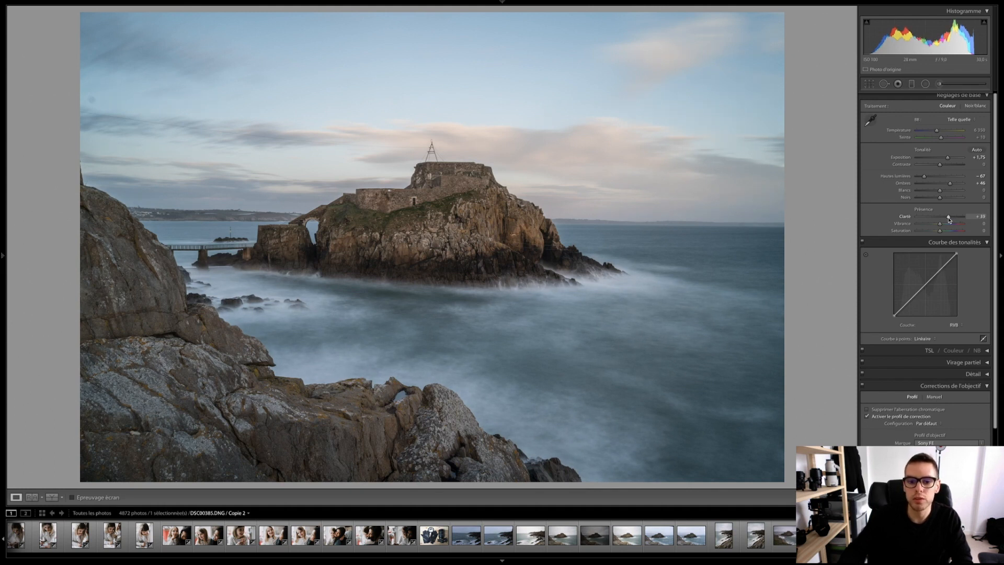
{"action": "left_click", "coordinate": [946, 166]}
{"action": "left_click_drag", "start_coordinate": [946, 165], "coordinate": [947, 166]}
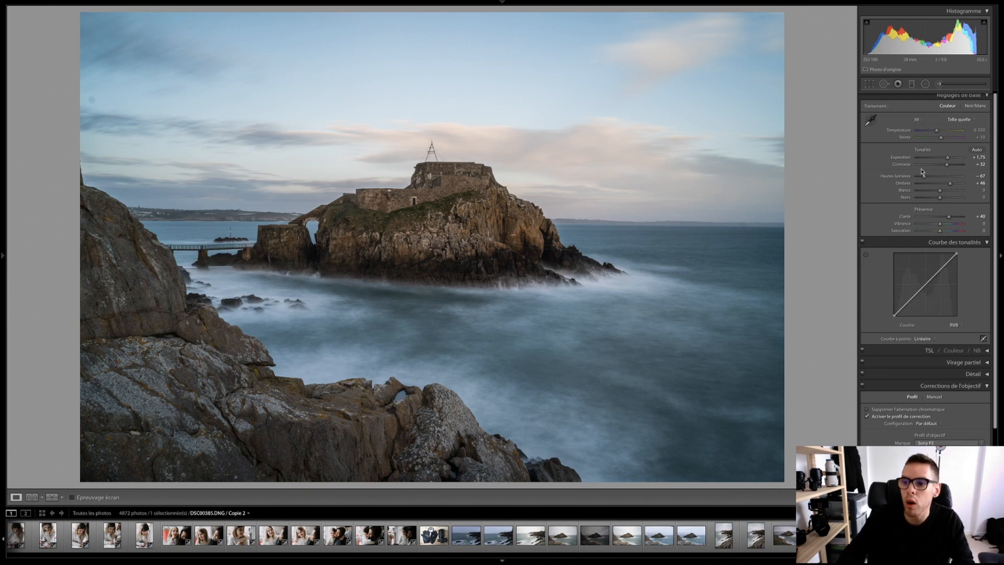
{"action": "left_click_drag", "start_coordinate": [937, 130], "coordinate": [946, 133]}
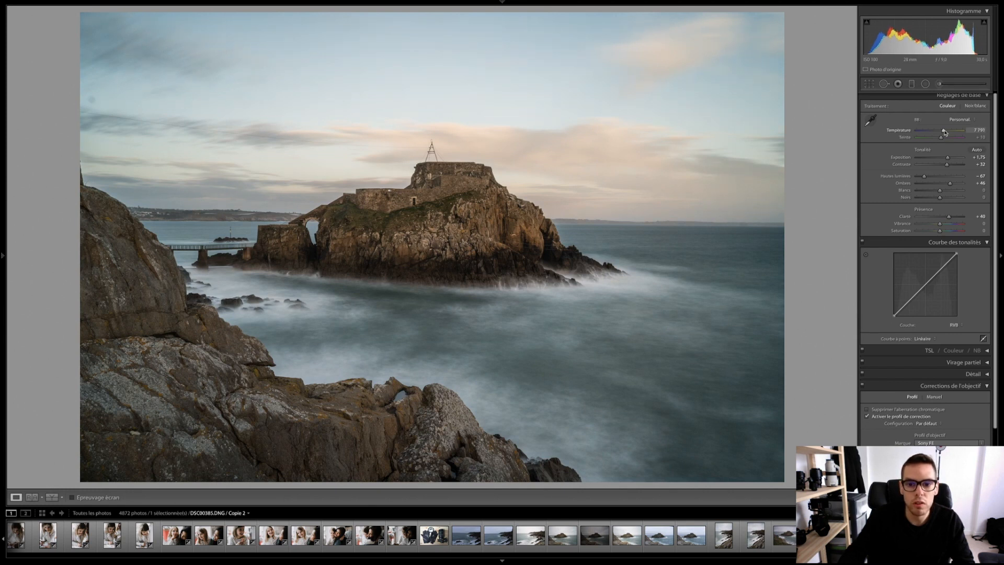
{"action": "left_click_drag", "start_coordinate": [945, 132], "coordinate": [944, 132]}
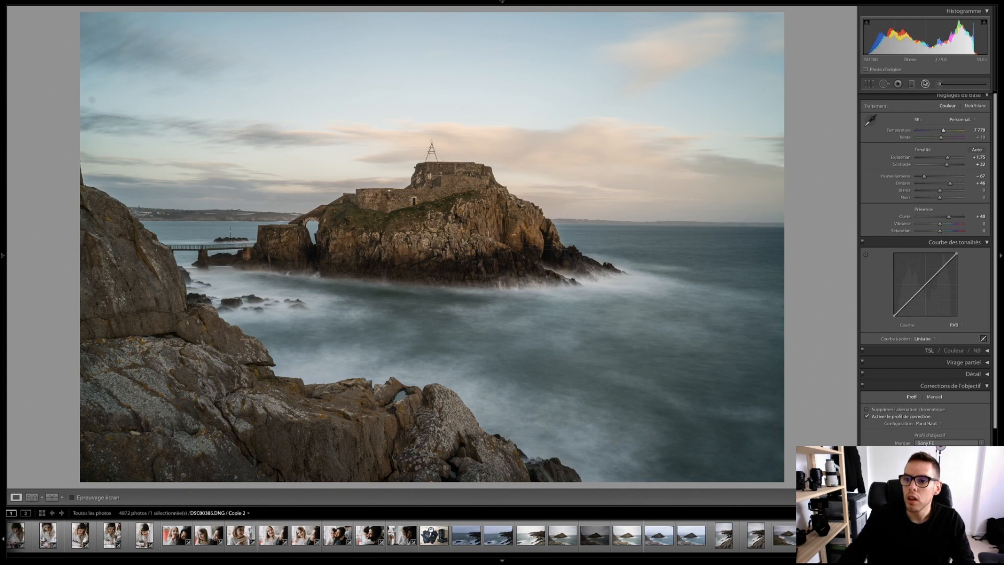
Add a graduated filter from the sky's upper edge to just below the horizon, with exposure −1.08, highlights 52 and reduced shadows
{"action": "left_click", "coordinate": [911, 85]}
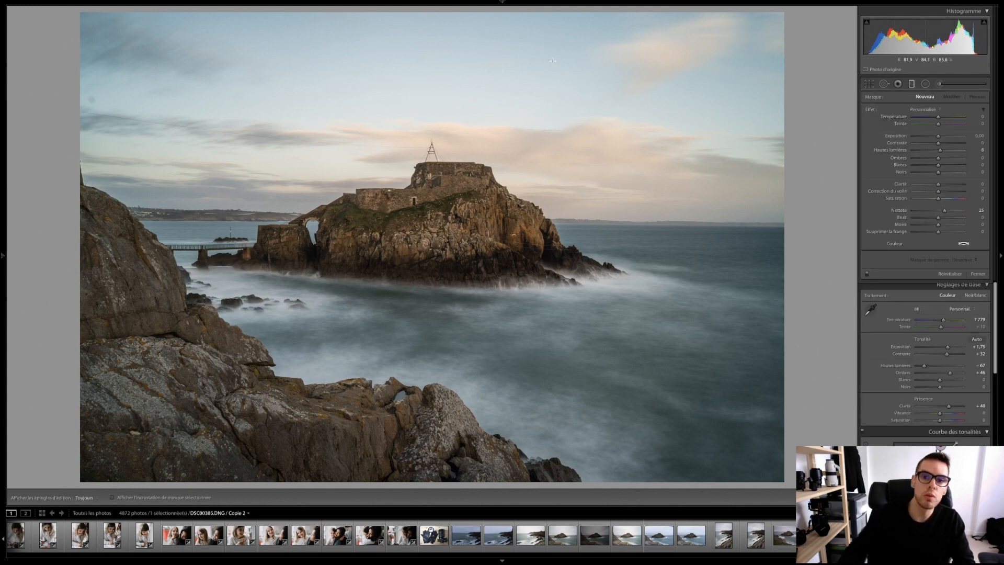
{"action": "left_click_drag", "start_coordinate": [447, 12], "coordinate": [448, 229]}
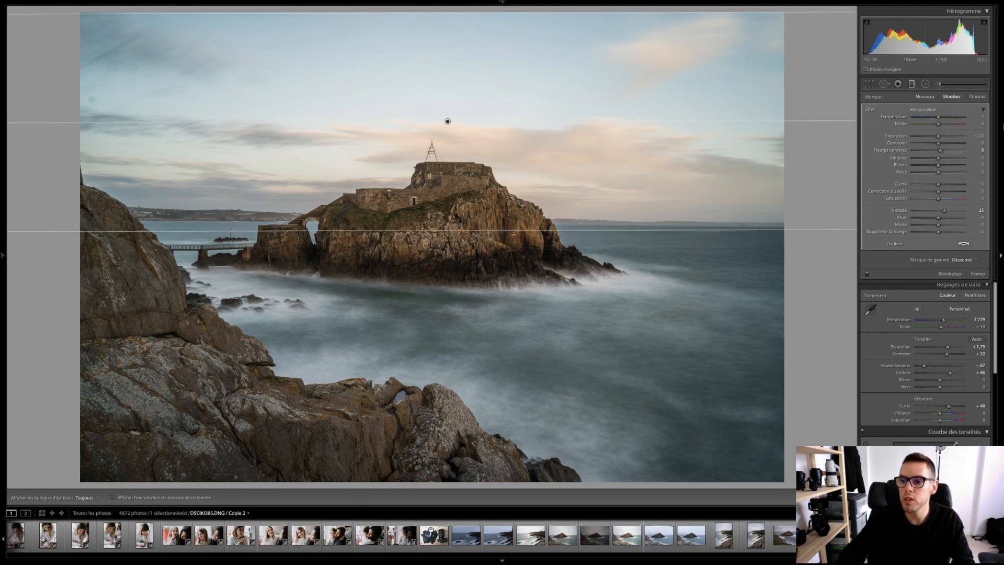
{"action": "left_click_drag", "start_coordinate": [939, 136], "coordinate": [931, 138]}
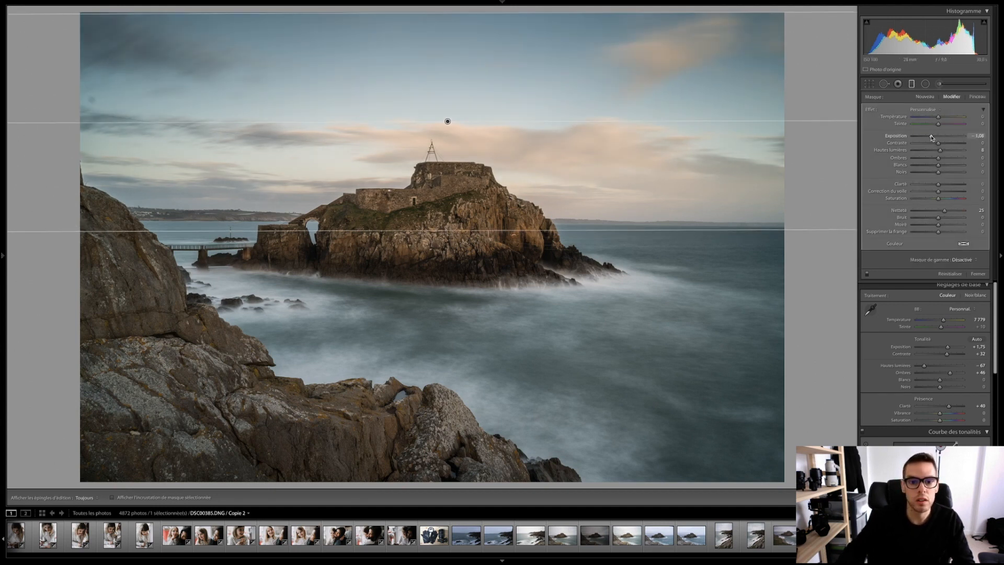
{"action": "mouse_move", "coordinate": [940, 151]}
{"action": "left_mouse_down"}
{"action": "mouse_move", "coordinate": [953, 153]}
{"action": "mouse_move", "coordinate": [923, 159]}
{"action": "left_mouse_up"}
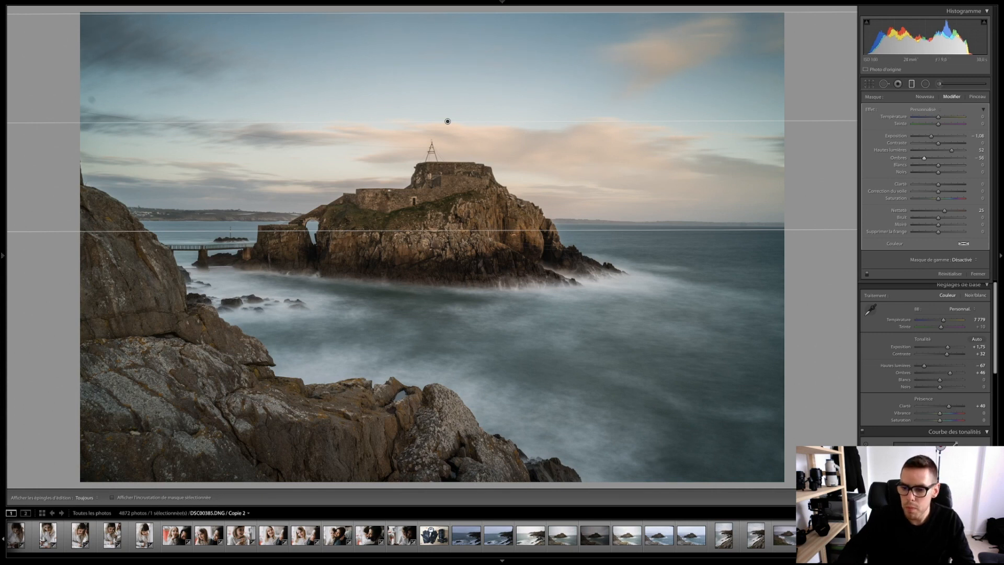
{"action": "key", "text": "Return"}
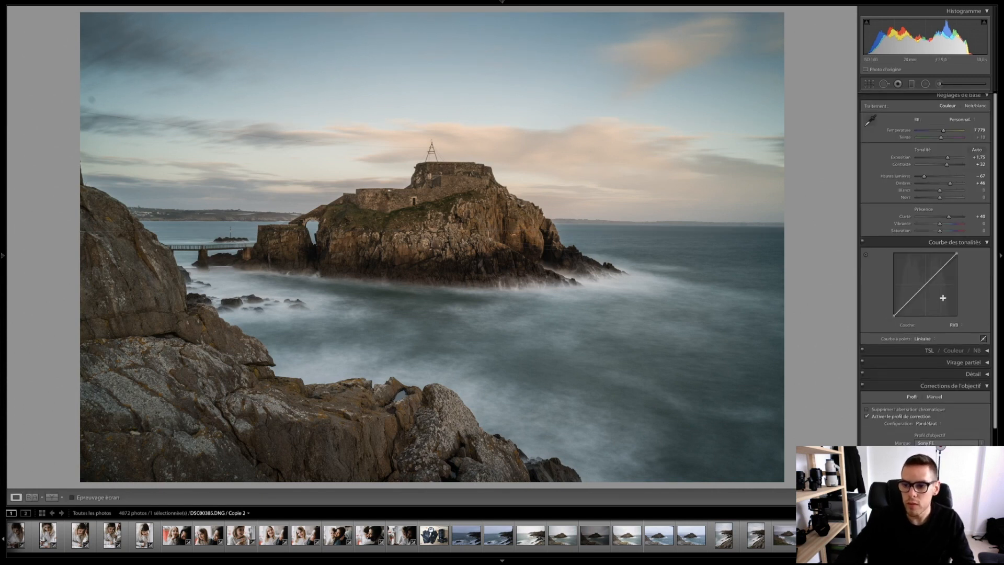
Shape the RGB tone curve into an S with brighter highlights and darker shadows, and lift its black point
{"action": "left_click_drag", "start_coordinate": [937, 273], "coordinate": [936, 268]}
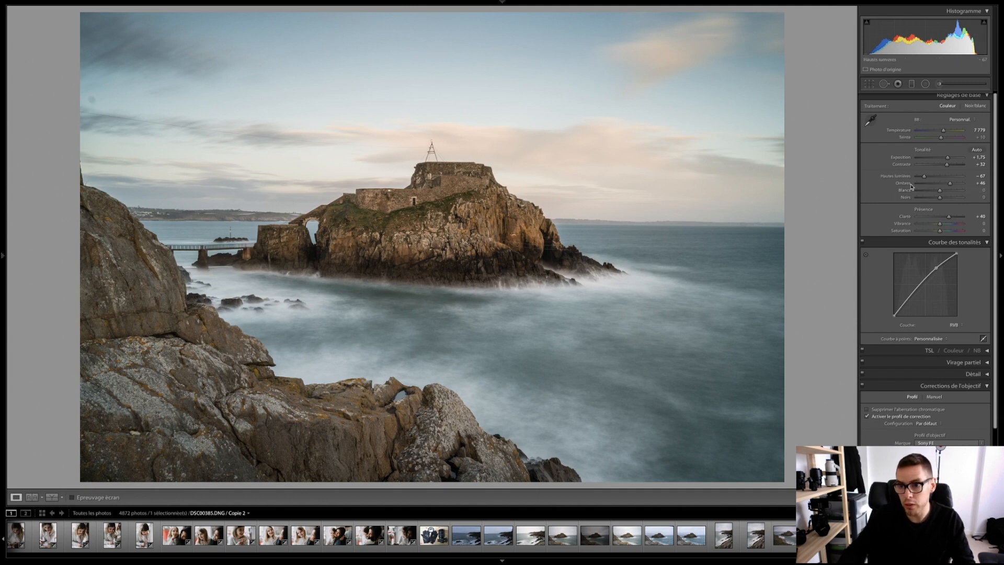
{"action": "left_click", "coordinate": [908, 300]}
{"action": "left_click_drag", "start_coordinate": [908, 301], "coordinate": [908, 303]}
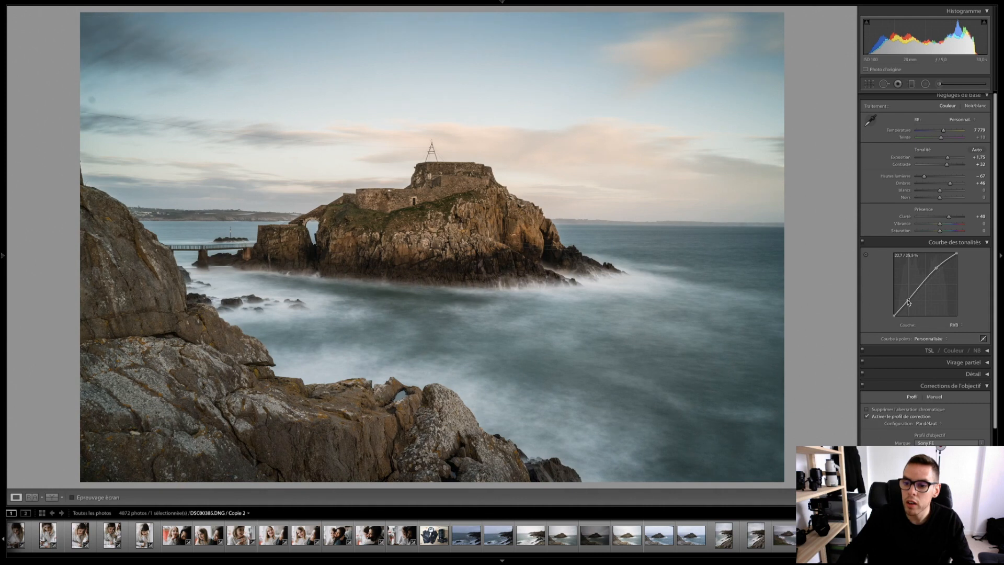
{"action": "left_click_drag", "start_coordinate": [908, 302], "coordinate": [892, 314]}
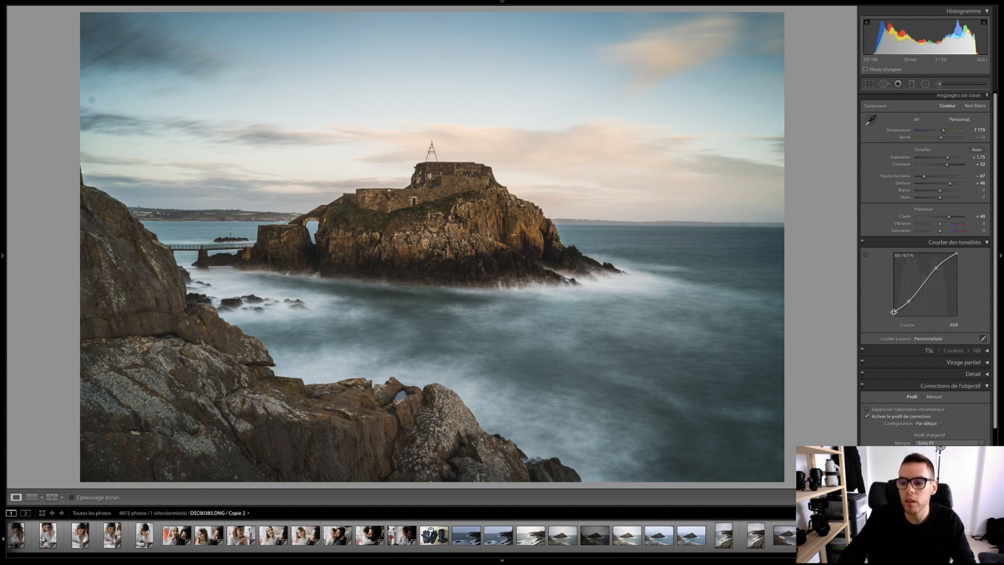
{"action": "left_click_drag", "start_coordinate": [894, 314], "coordinate": [893, 312]}
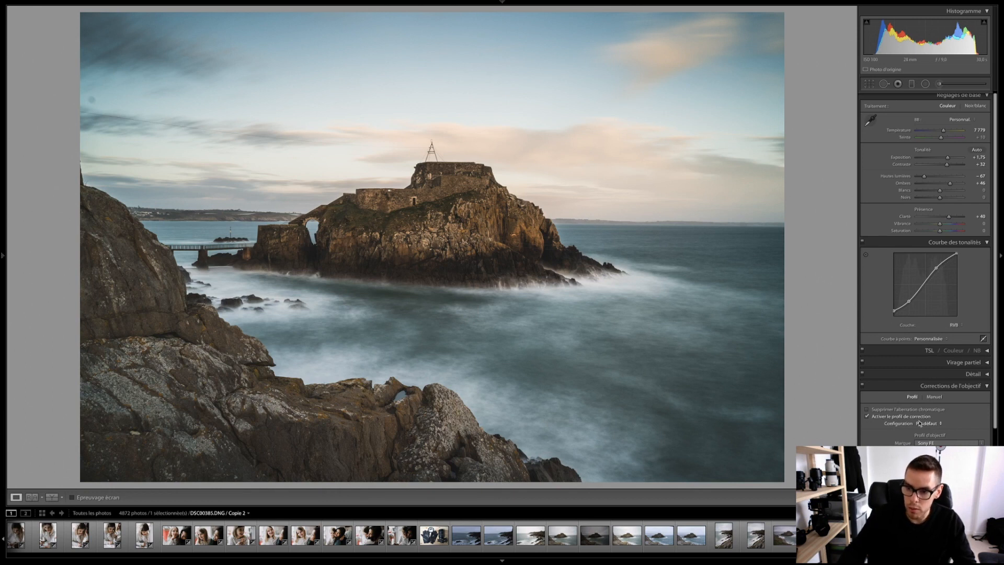
Switch the lens profile correction off and back on to compare its effect on distortion and vignetting
{"action": "scroll", "coordinate": [922, 422], "scroll_direction": "down", "scroll_amount": 1}
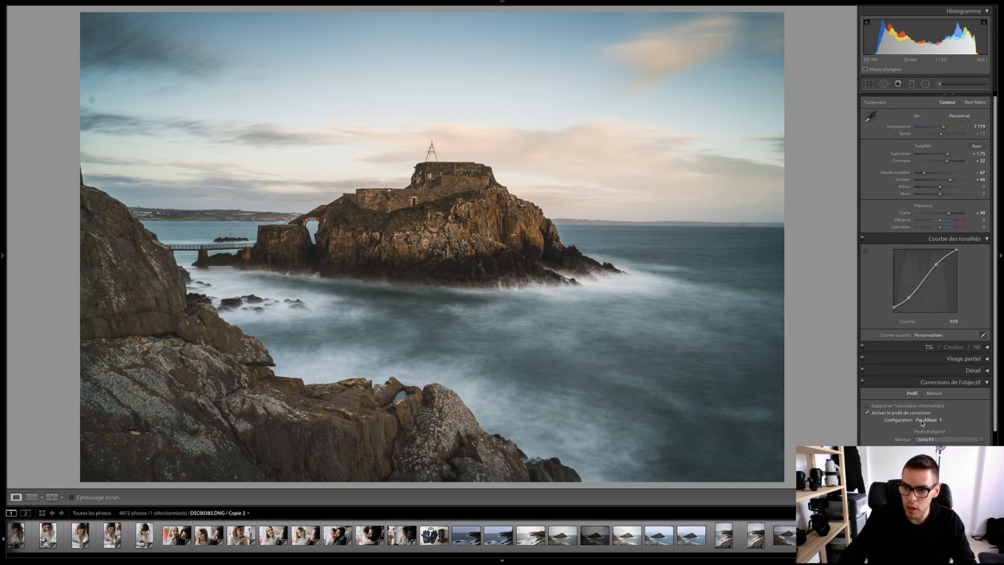
{"action": "left_click", "coordinate": [867, 413]}
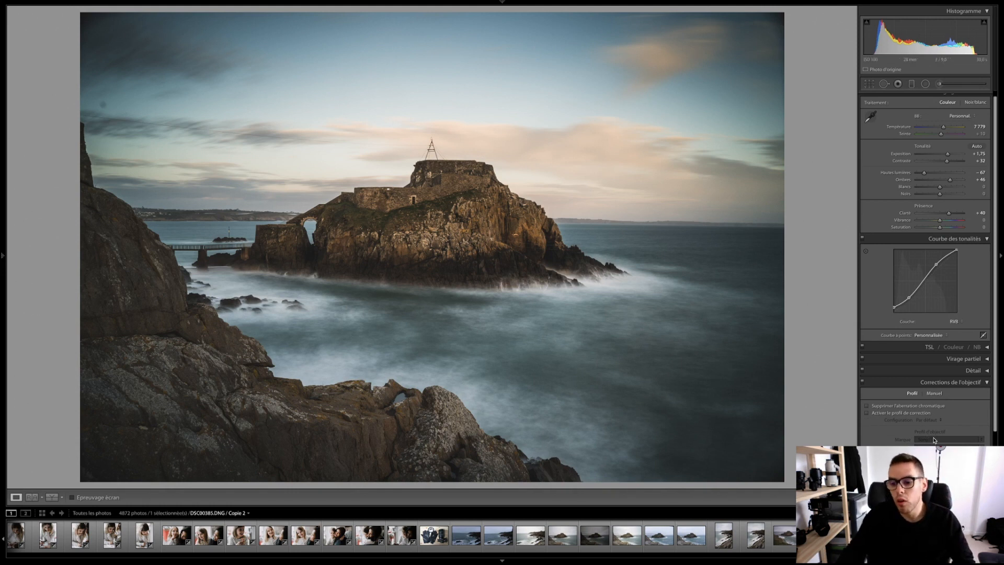
{"action": "left_click", "coordinate": [867, 413]}
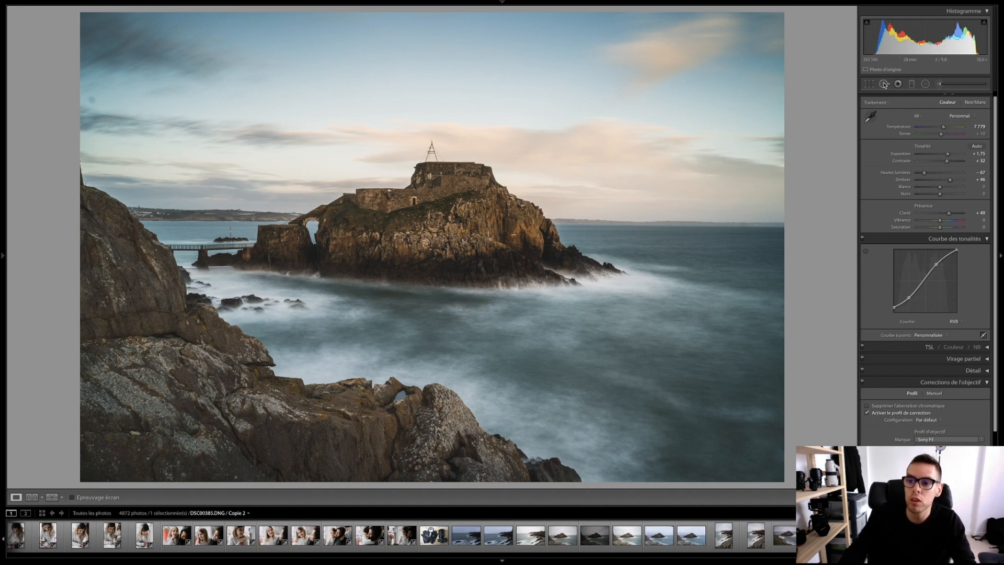
Remove the dust spot near the sky's left edge with spot removal and set the contrast to +37
{"action": "key", "text": "q"}
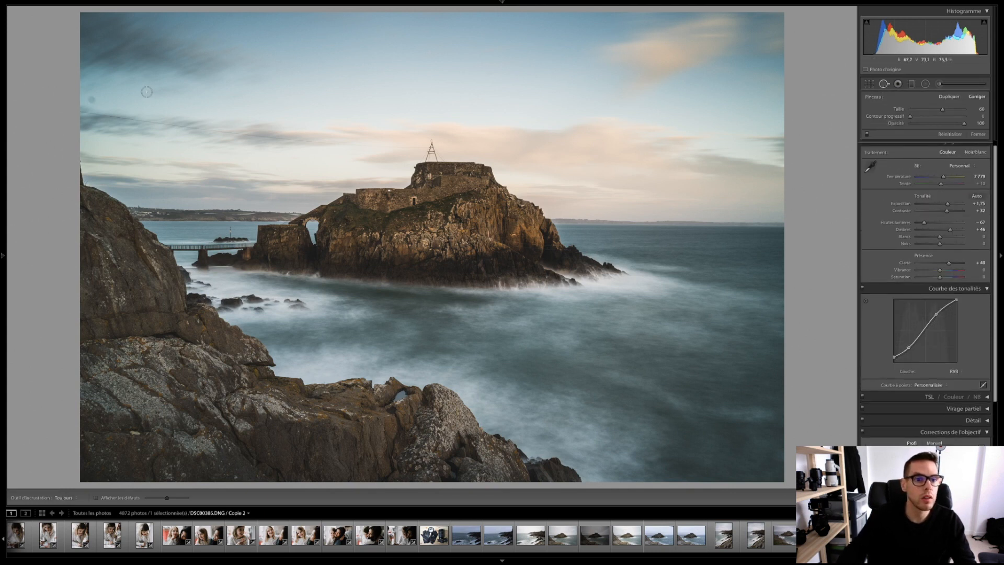
{"action": "left_click", "coordinate": [91, 99]}
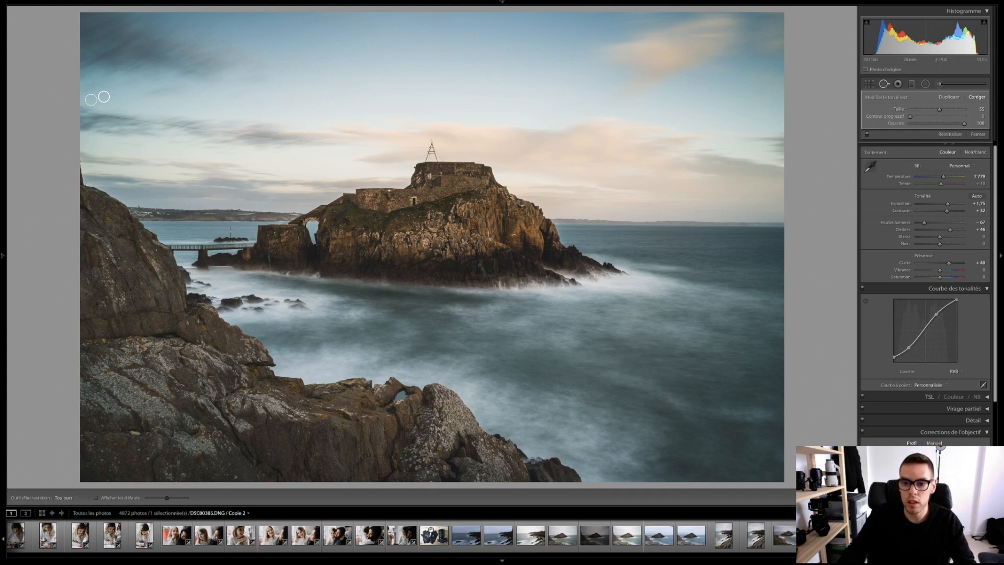
{"action": "key", "text": "q"}
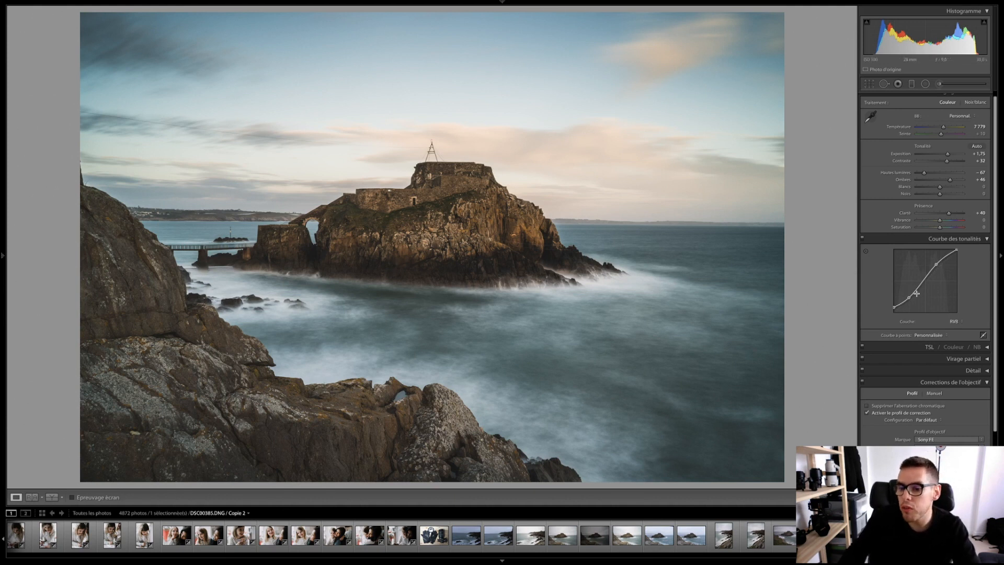
{"action": "left_click_drag", "start_coordinate": [946, 161], "coordinate": [948, 162]}
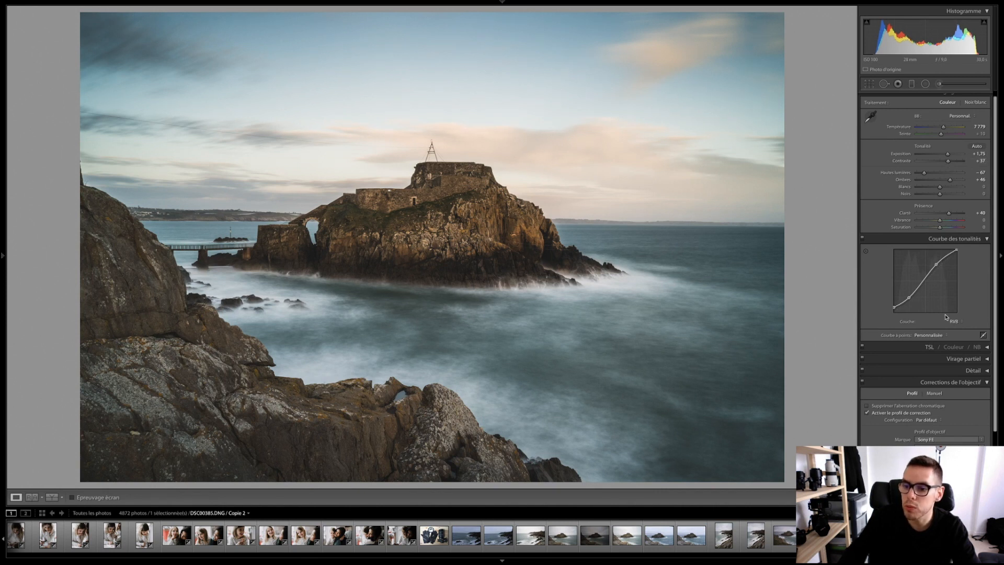
Desaturate the sky's blues with the HSL targeted adjustment, bringing blue saturation to −67 and aqua saturation to −23
{"action": "scroll", "coordinate": [947, 313], "scroll_direction": "down", "scroll_amount": 1}
{"action": "scroll", "coordinate": [947, 313], "scroll_direction": "down", "scroll_amount": 4}
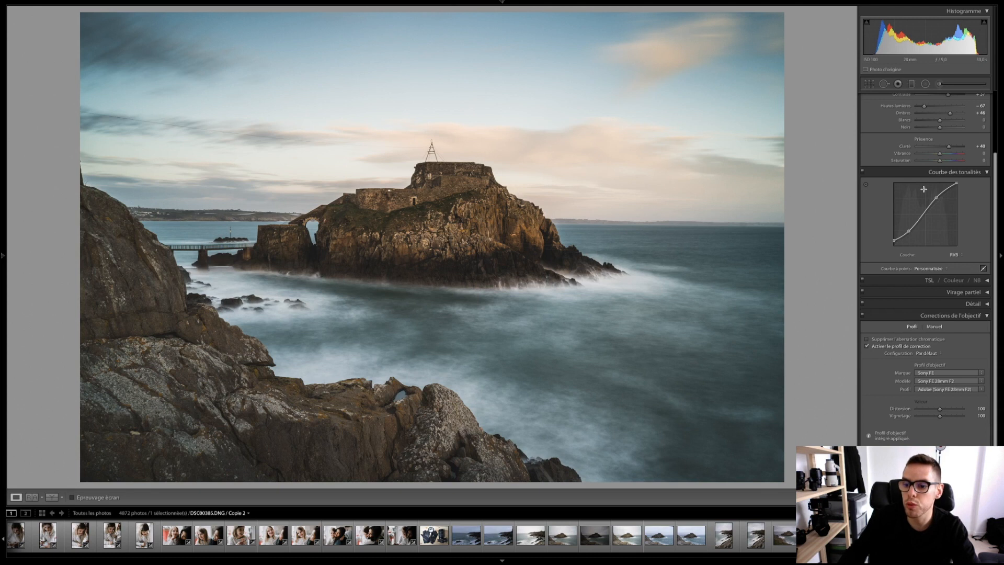
{"action": "scroll", "coordinate": [924, 189], "scroll_direction": "up", "scroll_amount": 1}
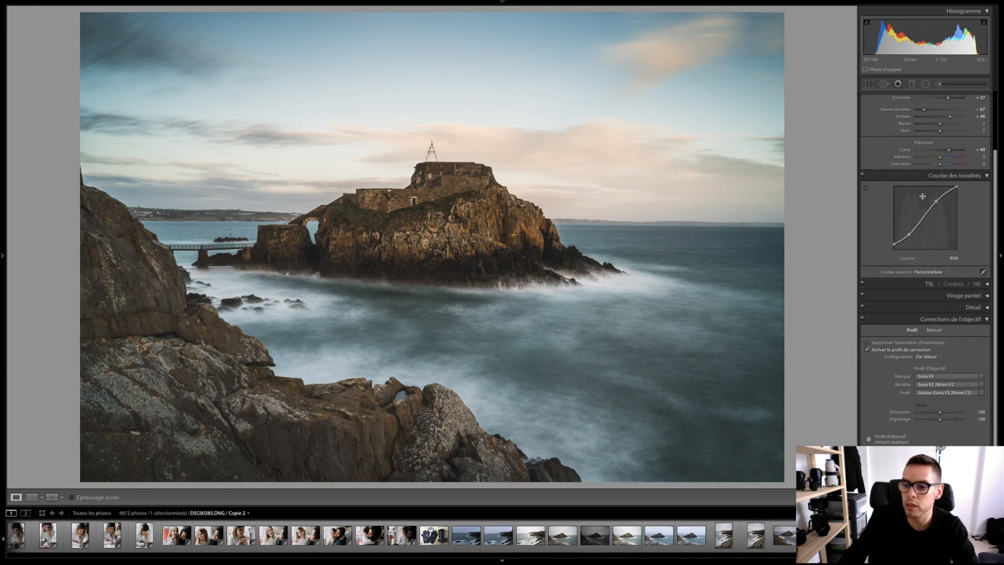
{"action": "left_click", "coordinate": [988, 285]}
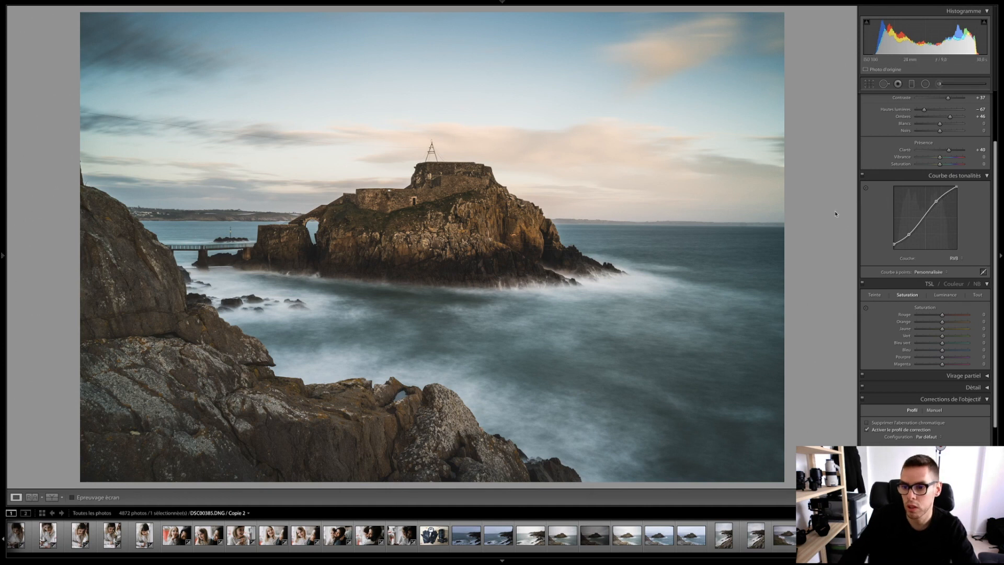
{"action": "left_click", "coordinate": [866, 309]}
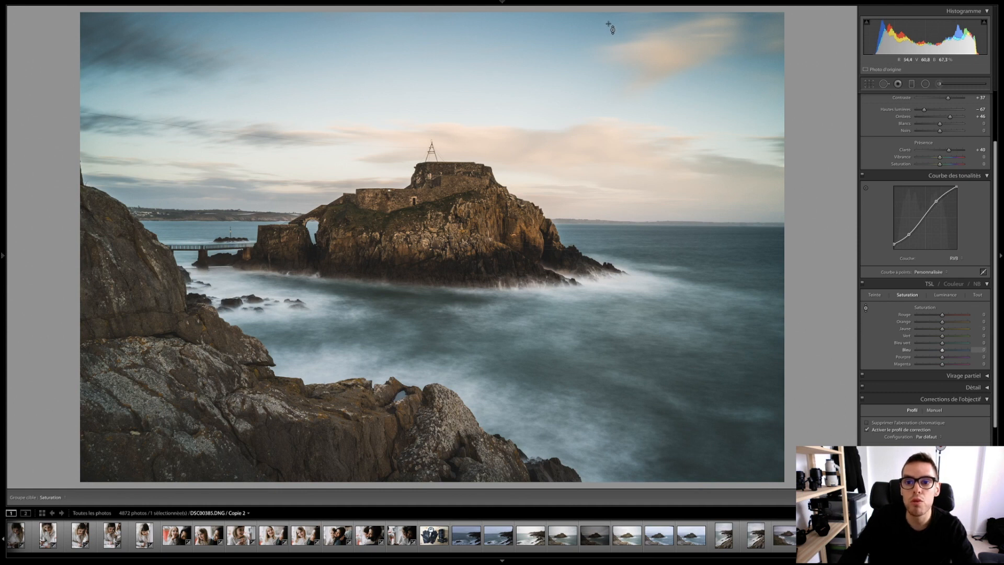
{"action": "key", "text": "Down"}
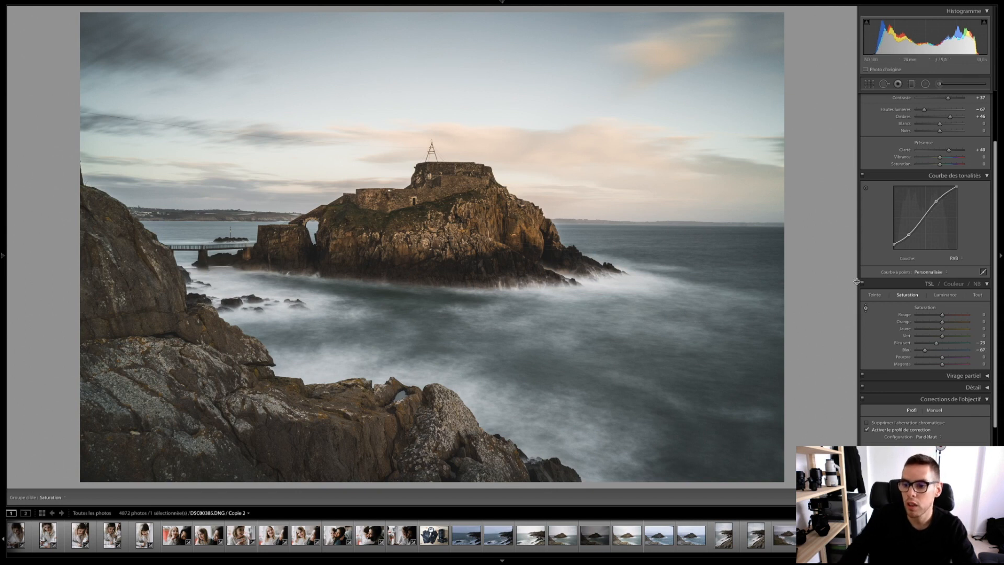
Darken the blue sky with the targeted luminance adjustment, bringing blue to −84 and aqua to −30, and leave the targeting tool
{"action": "left_click", "coordinate": [952, 298]}
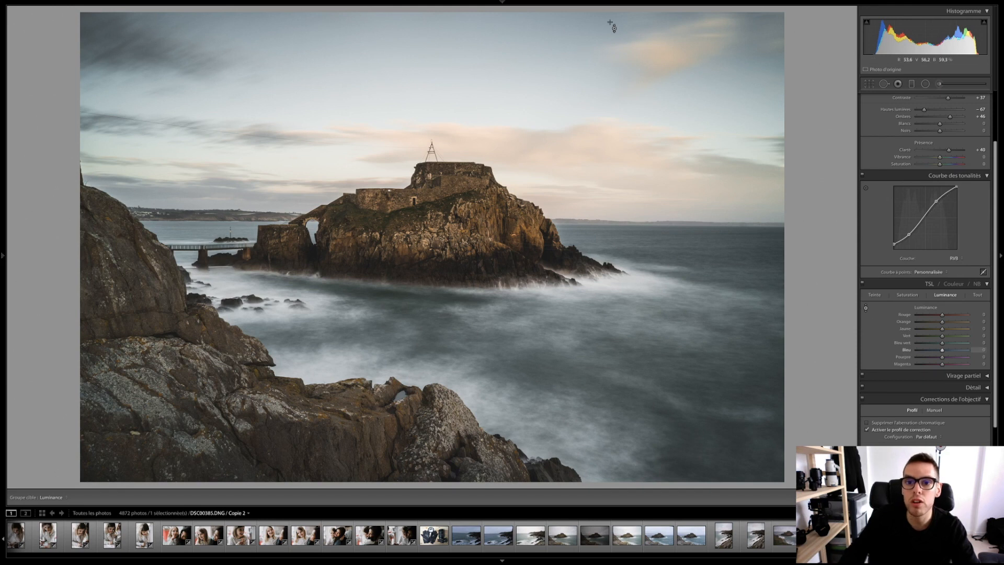
{"action": "left_click_drag", "start_coordinate": [597, 38], "coordinate": [596, 86]}
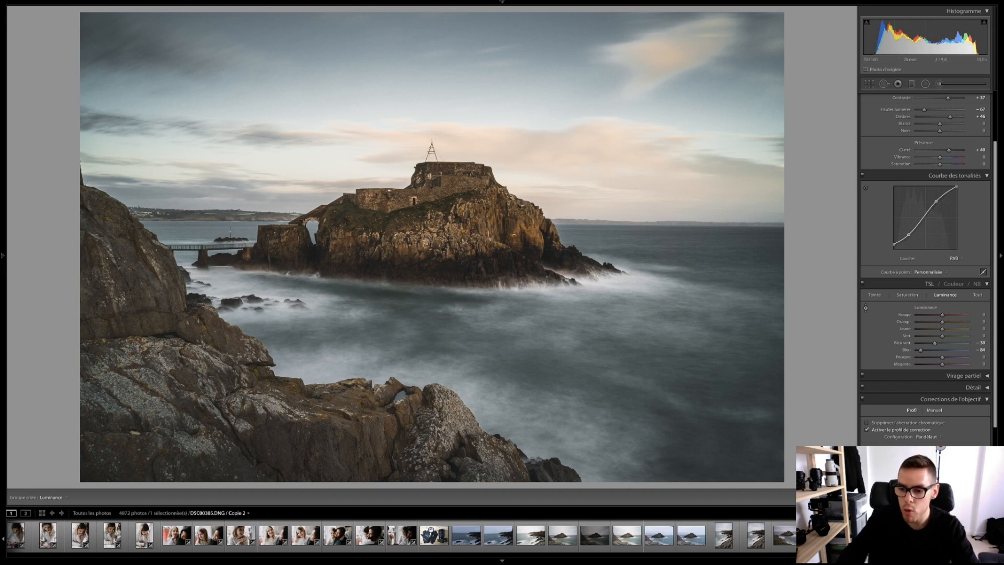
{"action": "key", "text": "Escape"}
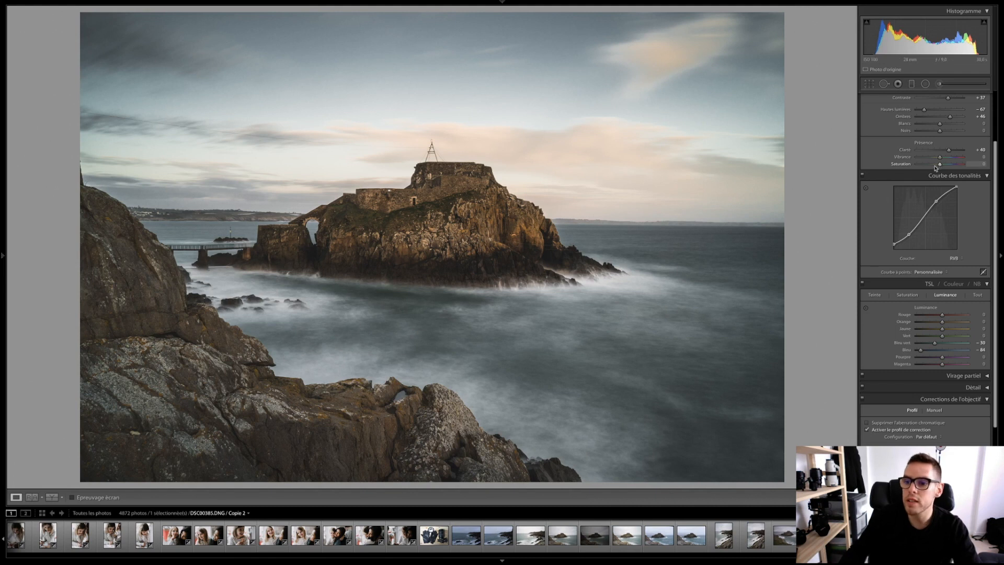
Paint over the fort island's rock with an auto-masked adjustment brush at clarity 45 and sharpness 25, using a smaller brush for the narrow parts
{"action": "left_click", "coordinate": [941, 85]}
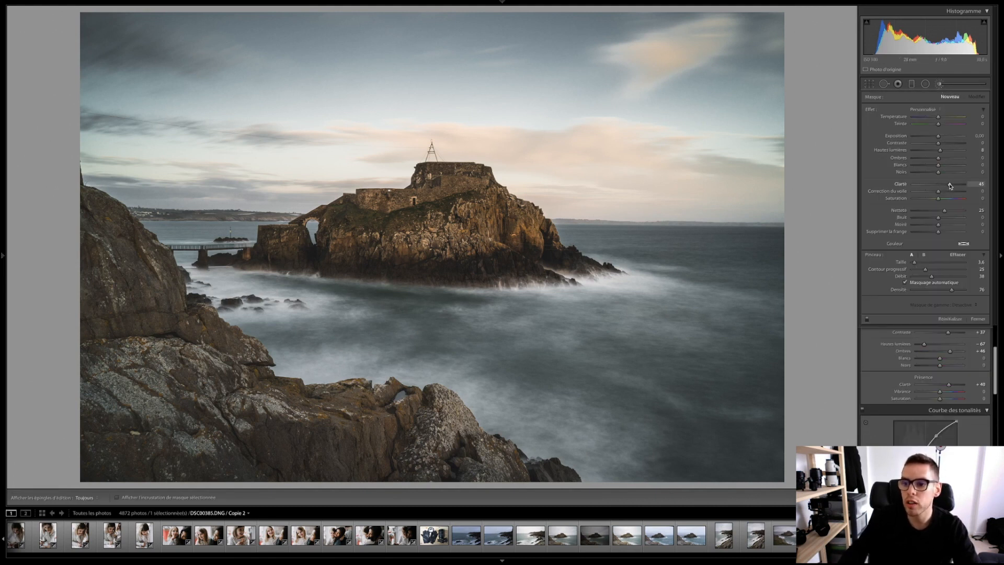
{"action": "left_click_drag", "start_coordinate": [914, 262], "coordinate": [921, 264]}
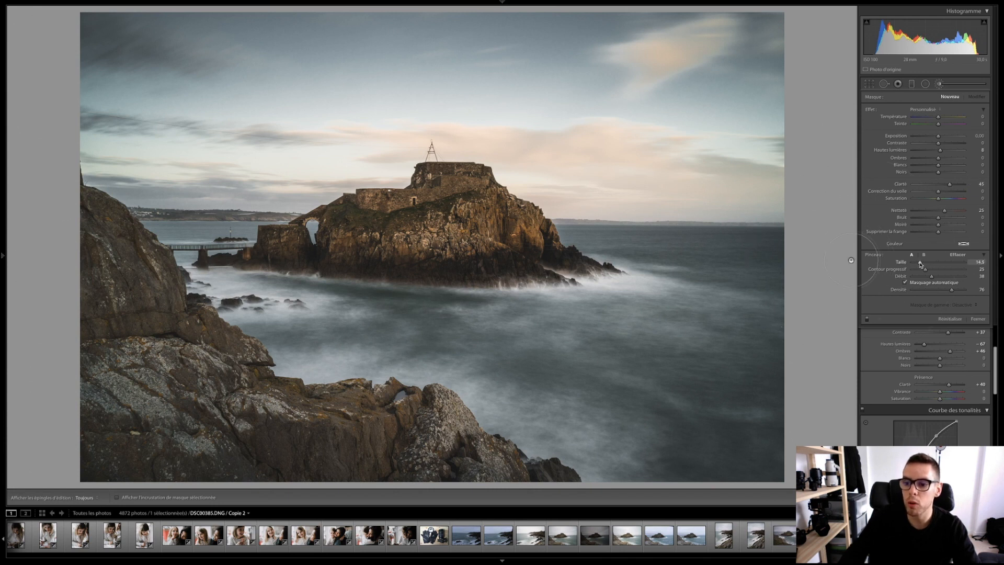
{"action": "key", "text": "h"}
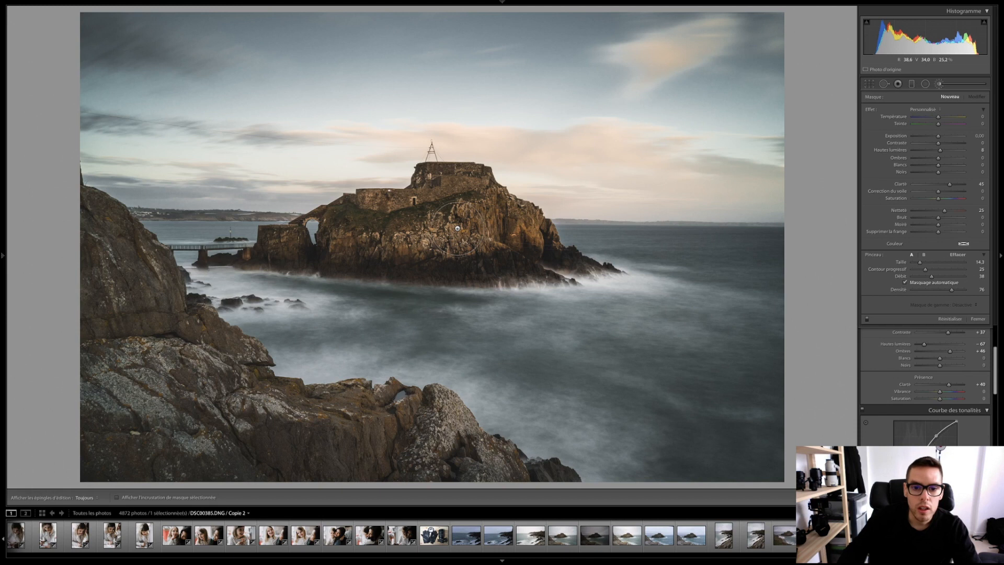
{"action": "mouse_move", "coordinate": [407, 242]}
{"action": "left_mouse_down"}
{"action": "mouse_move", "coordinate": [452, 225]}
{"action": "mouse_move", "coordinate": [375, 234]}
{"action": "mouse_move", "coordinate": [516, 254]}
{"action": "mouse_move", "coordinate": [446, 189]}
{"action": "mouse_move", "coordinate": [470, 195]}
{"action": "mouse_move", "coordinate": [403, 205]}
{"action": "mouse_move", "coordinate": [361, 232]}
{"action": "mouse_move", "coordinate": [391, 248]}
{"action": "mouse_move", "coordinate": [536, 258]}
{"action": "mouse_move", "coordinate": [363, 246]}
{"action": "left_mouse_up"}
{"action": "left_click_drag", "start_coordinate": [920, 262], "coordinate": [915, 262]}
{"action": "key", "text": "h"}
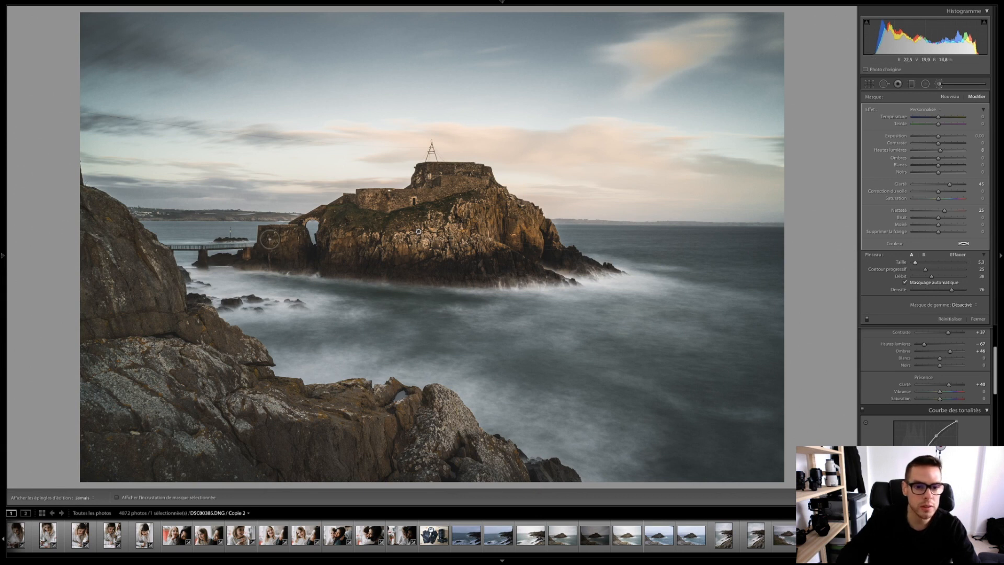
{"action": "mouse_move", "coordinate": [284, 245]}
{"action": "left_mouse_down"}
{"action": "mouse_move", "coordinate": [297, 260]}
{"action": "mouse_move", "coordinate": [269, 256]}
{"action": "mouse_move", "coordinate": [311, 239]}
{"action": "left_mouse_up"}
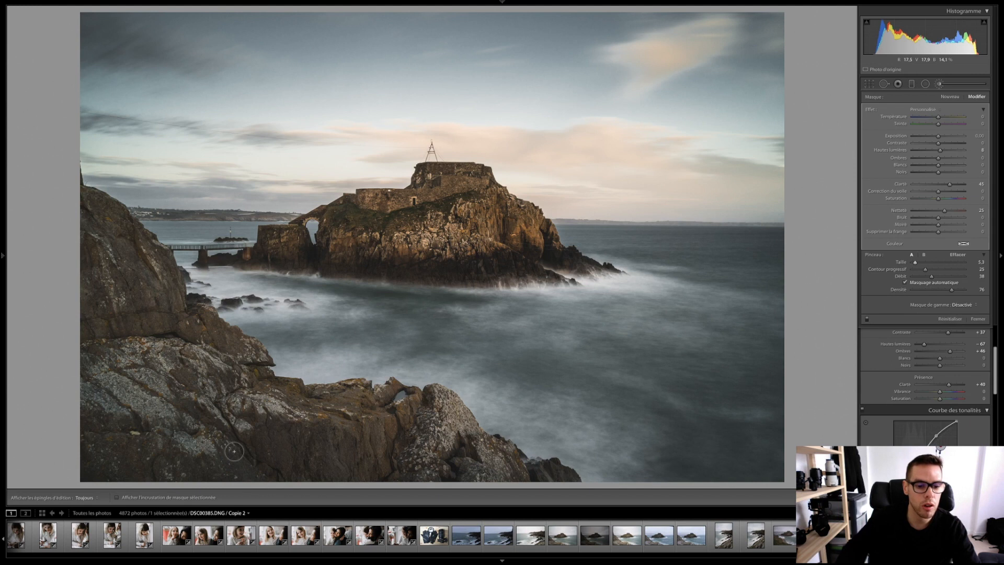
Display the brush's mask overlay and extend the painted area towards the island's edges, the fort and the waterline
{"action": "left_click", "coordinate": [117, 498]}
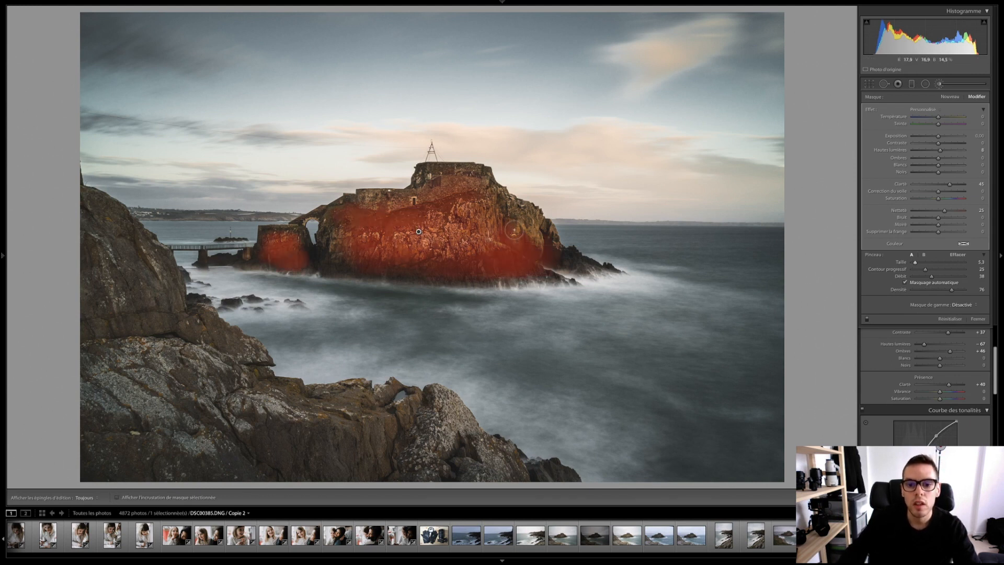
{"action": "key", "text": "h"}
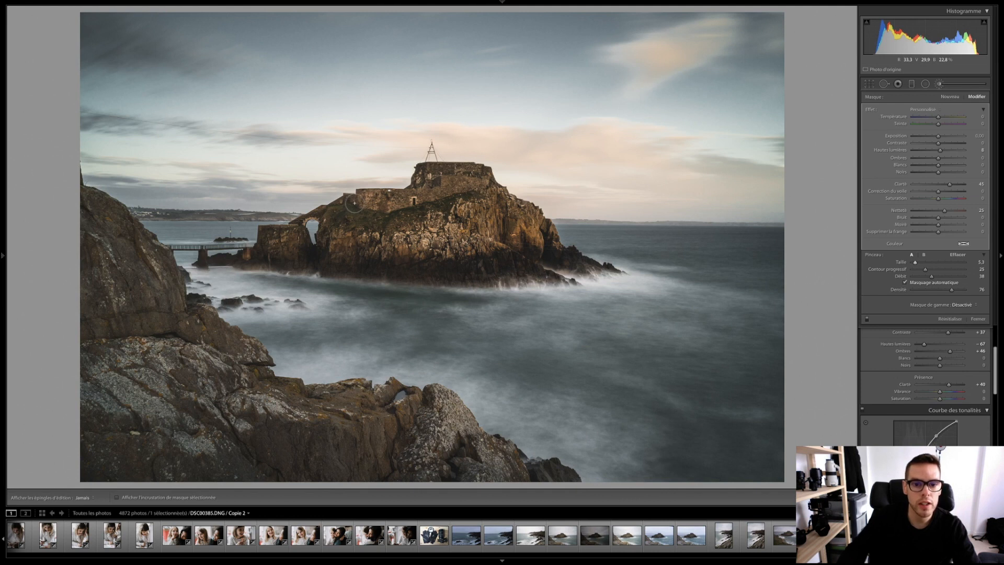
{"action": "key", "text": "h"}
{"action": "left_click", "coordinate": [117, 498]}
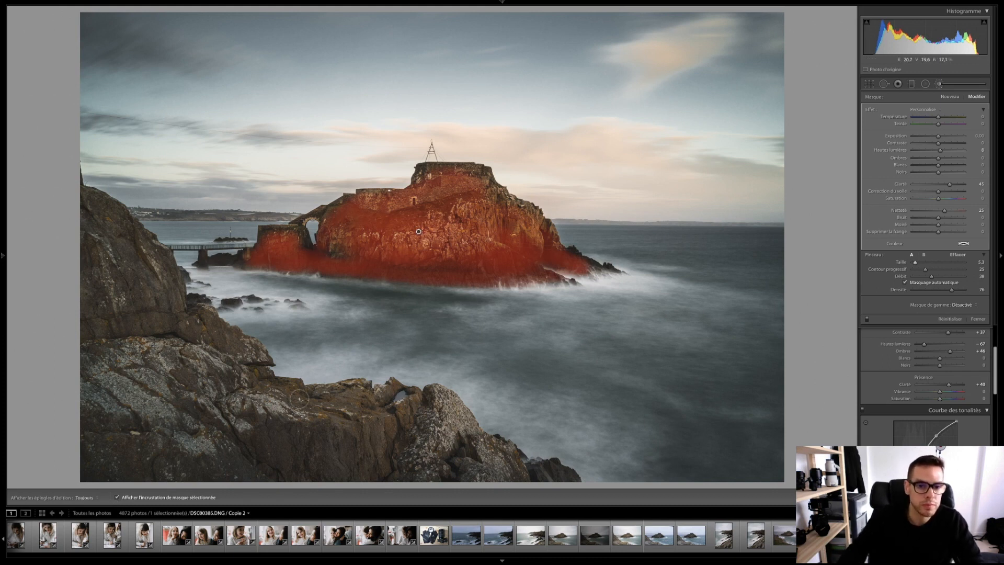
{"action": "left_click", "coordinate": [118, 498]}
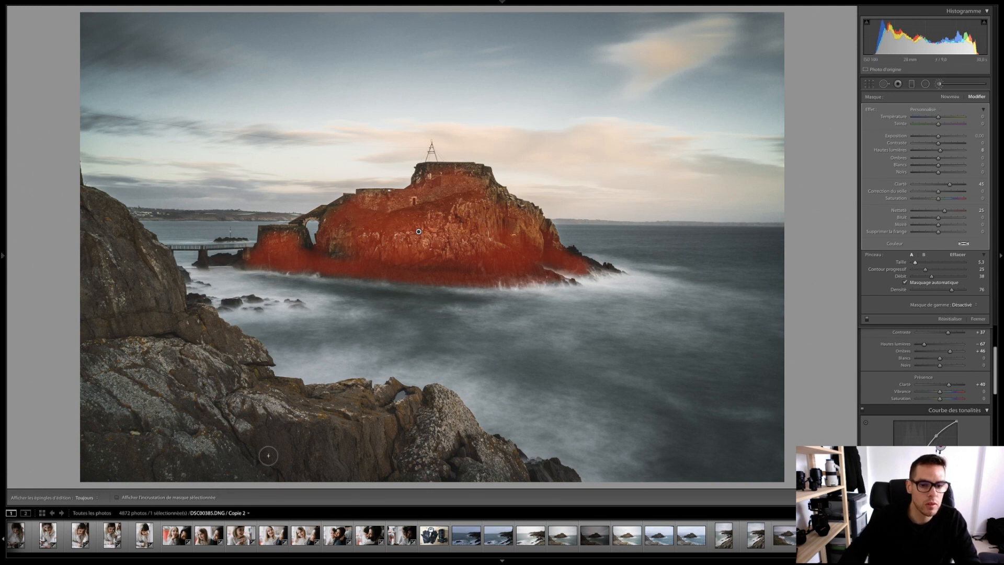
Set the island brush's clarity to 68 with reduced highlights and lifted shadows, and close the brush
{"action": "left_click_drag", "start_coordinate": [950, 184], "coordinate": [960, 186]}
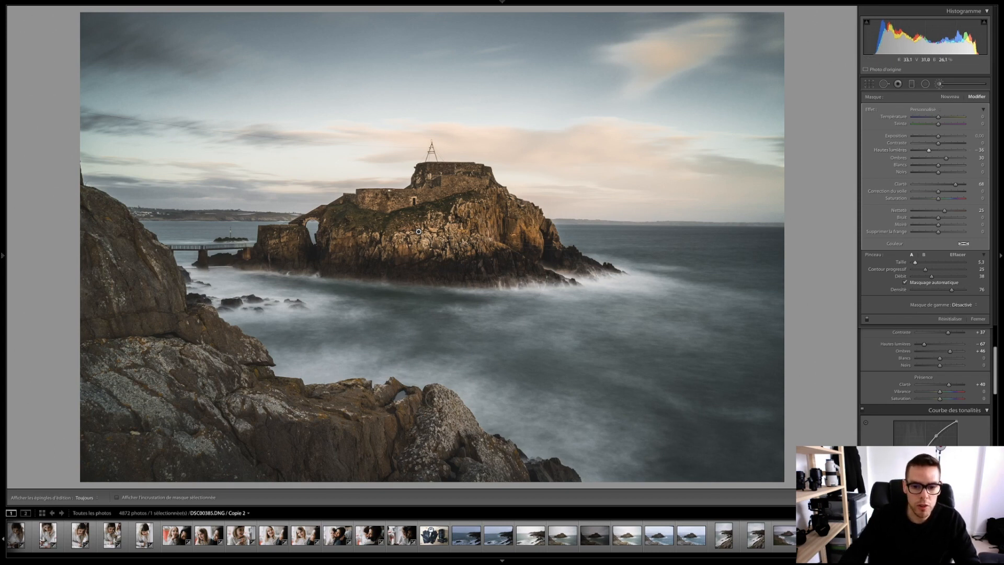
{"action": "key", "text": "h"}
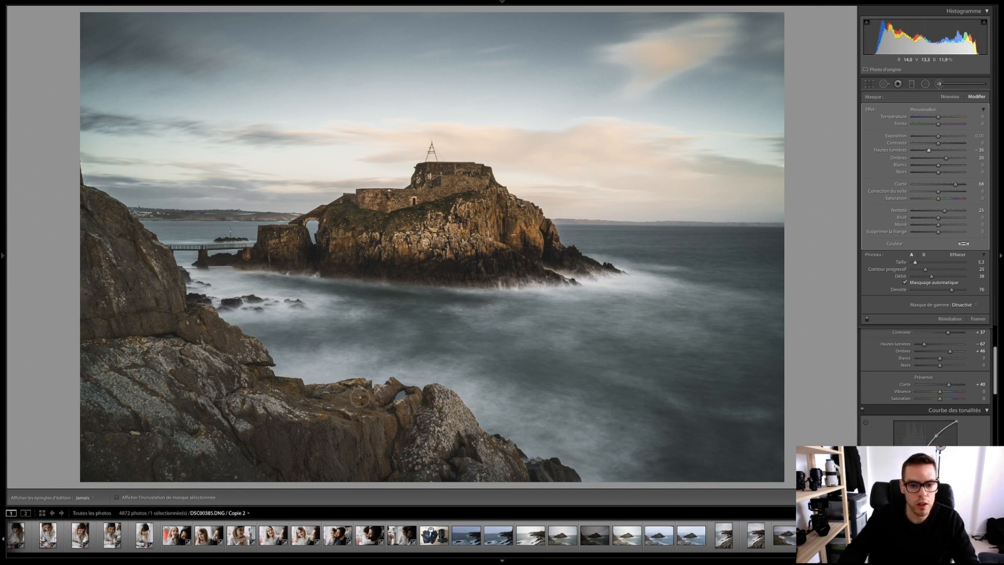
{"action": "key", "text": "h"}
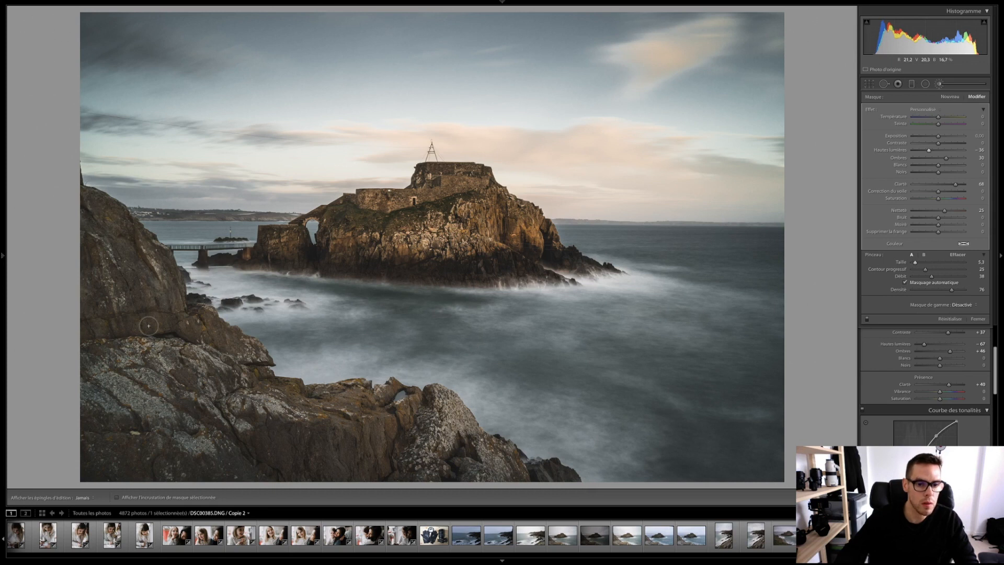
{"action": "key", "text": "h"}
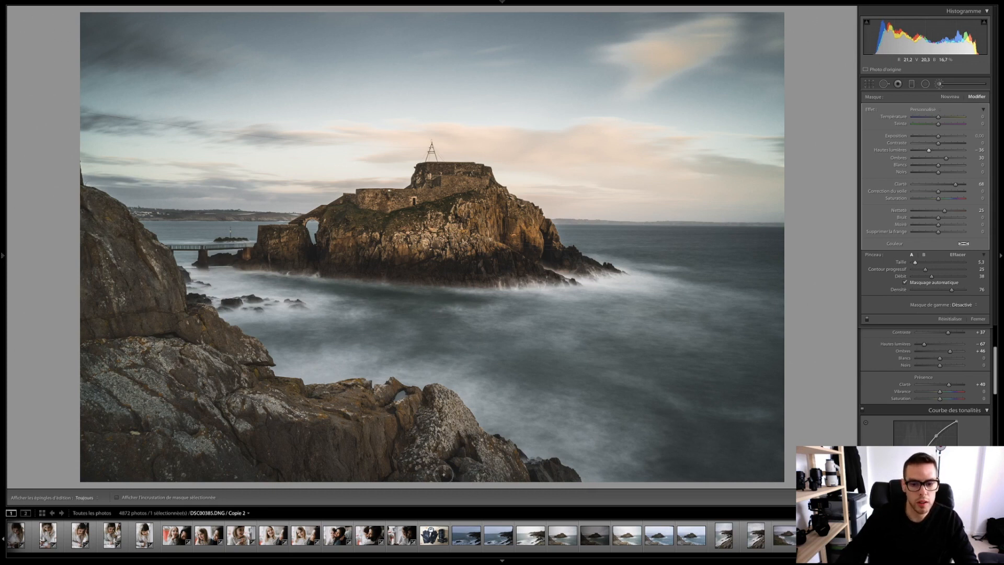
{"action": "key", "text": "h"}
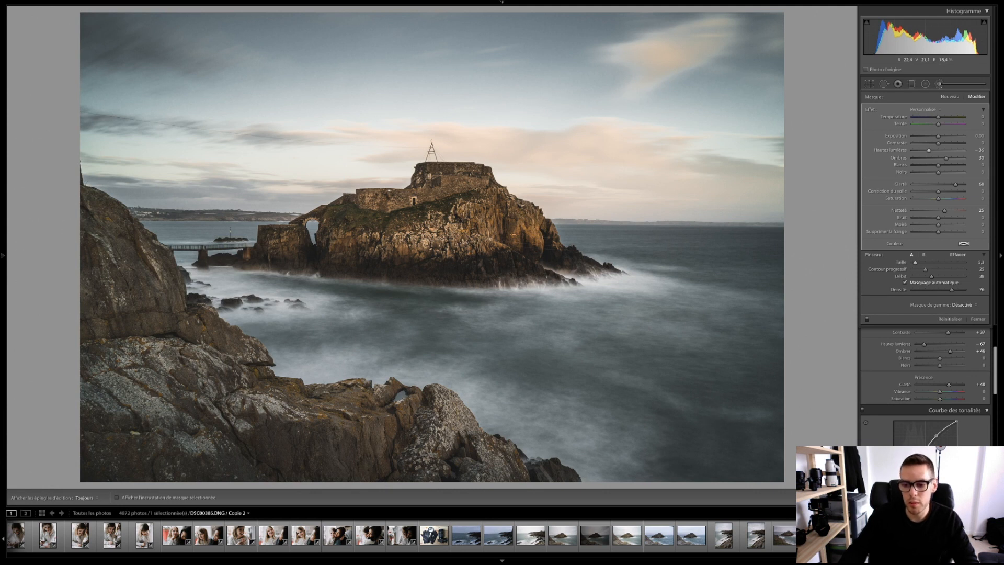
{"action": "key", "text": "k"}
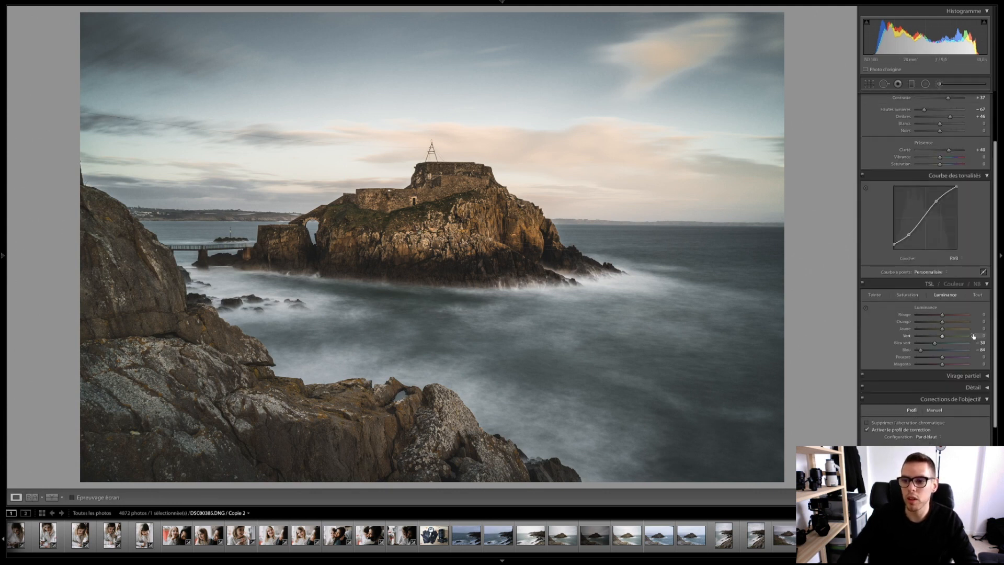
Add a diagonal graduated filter from the lower-left corner across the foreground rocks, with contrast 39 and exposure about −1.4
{"action": "left_click", "coordinate": [911, 85]}
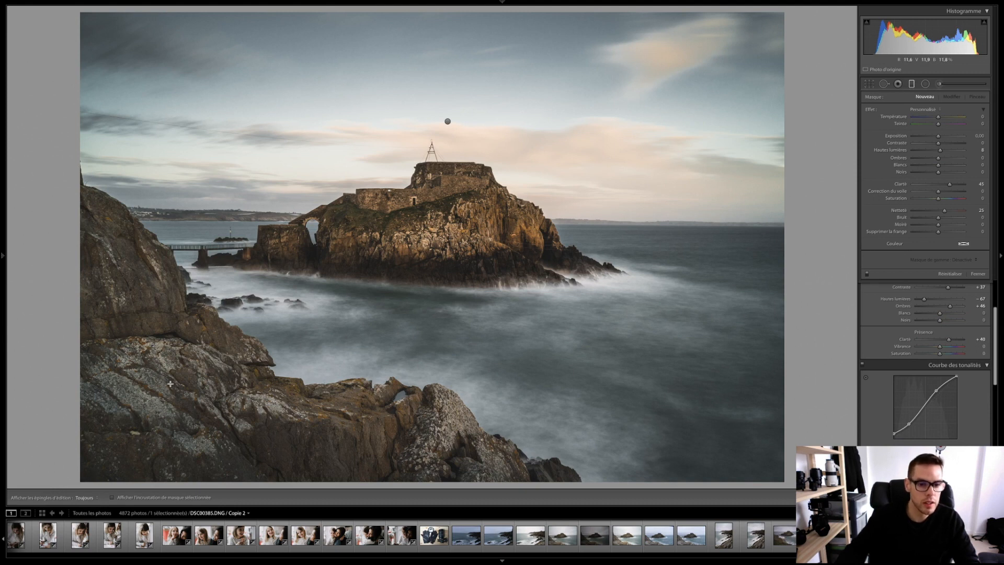
{"action": "left_click_drag", "start_coordinate": [83, 483], "coordinate": [155, 310]}
{"action": "left_click_drag", "start_coordinate": [155, 296], "coordinate": [156, 294]}
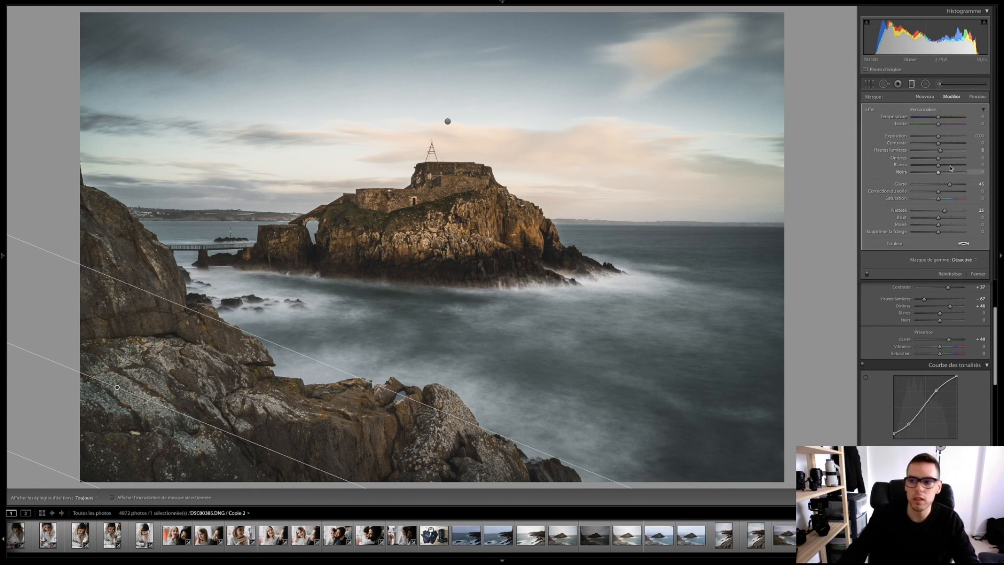
{"action": "left_click", "coordinate": [949, 143]}
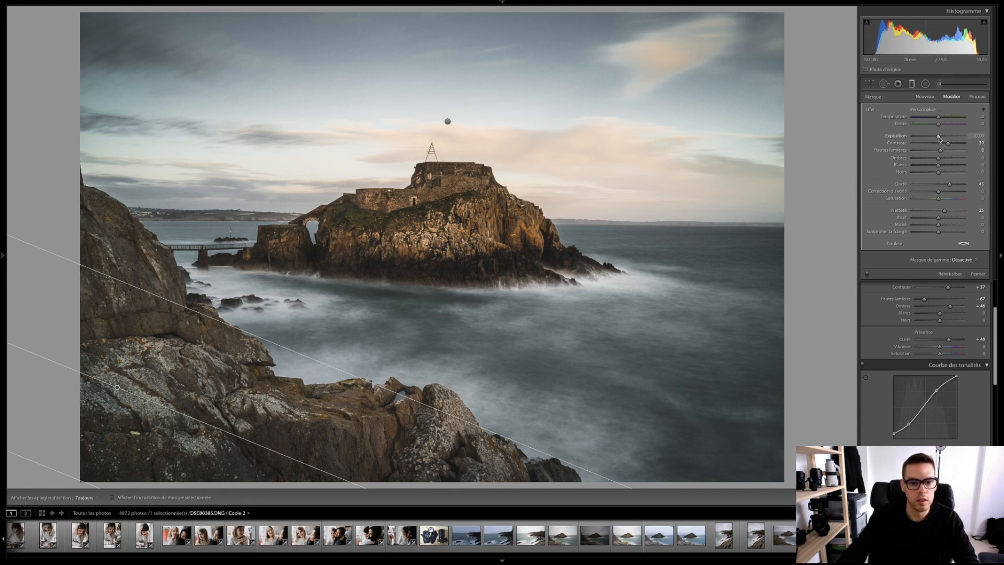
{"action": "left_click_drag", "start_coordinate": [938, 136], "coordinate": [935, 137]}
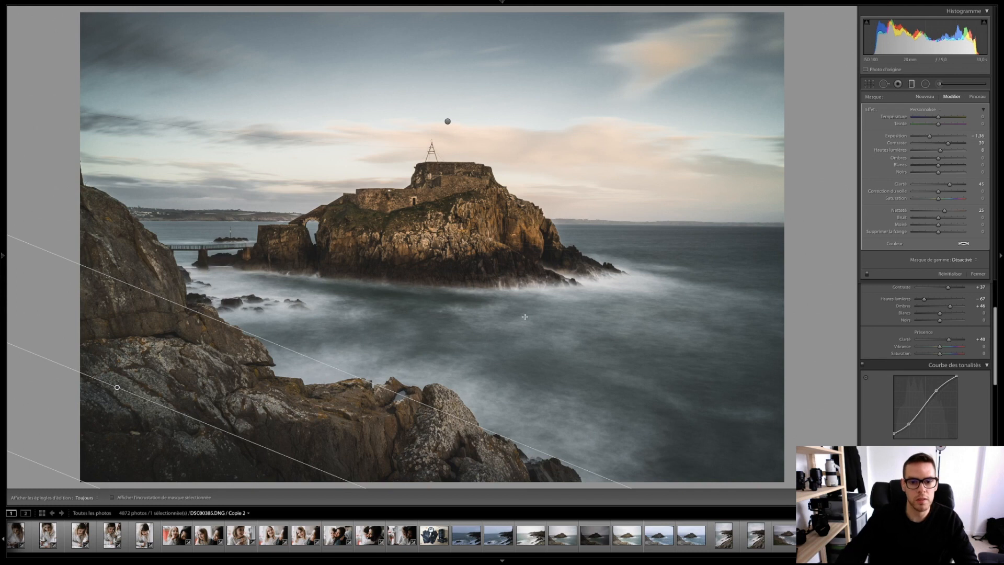
{"action": "key", "text": "m"}
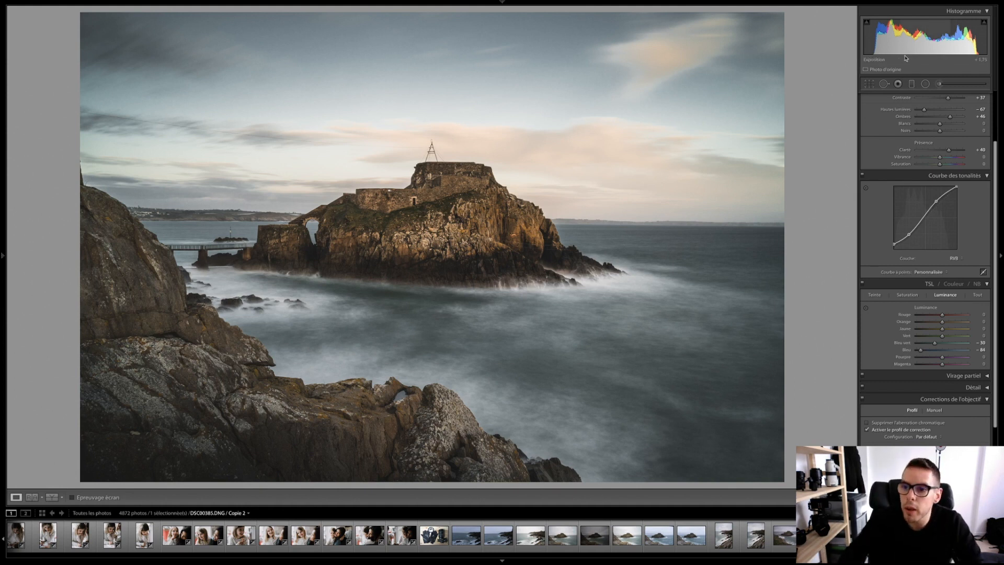
Crop the photo tighter around the fort island at the original aspect ratio, trimming the sides and the foreground rocks
{"action": "left_click", "coordinate": [870, 85]}
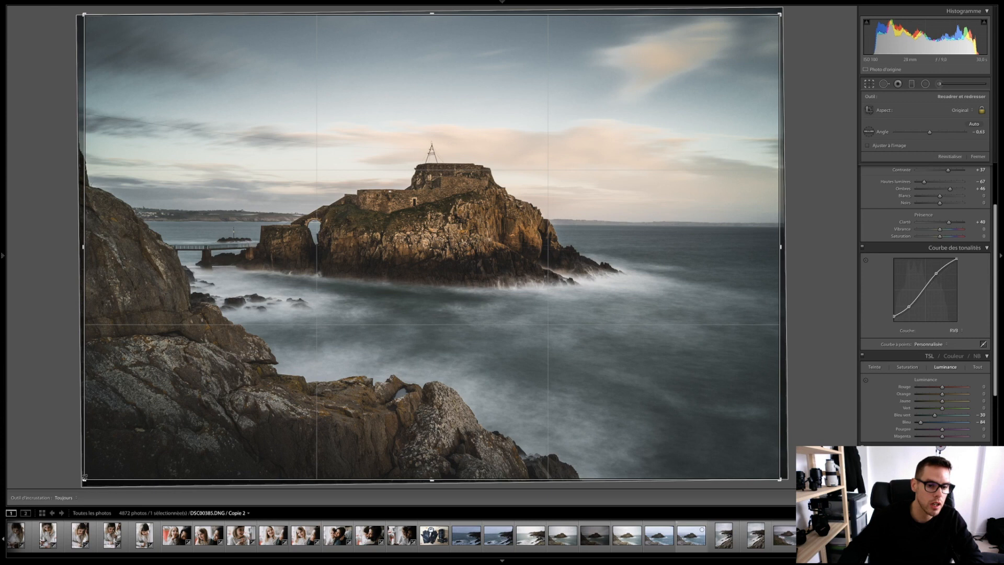
{"action": "left_click_drag", "start_coordinate": [83, 479], "coordinate": [121, 451]}
{"action": "left_click_drag", "start_coordinate": [261, 434], "coordinate": [296, 434]}
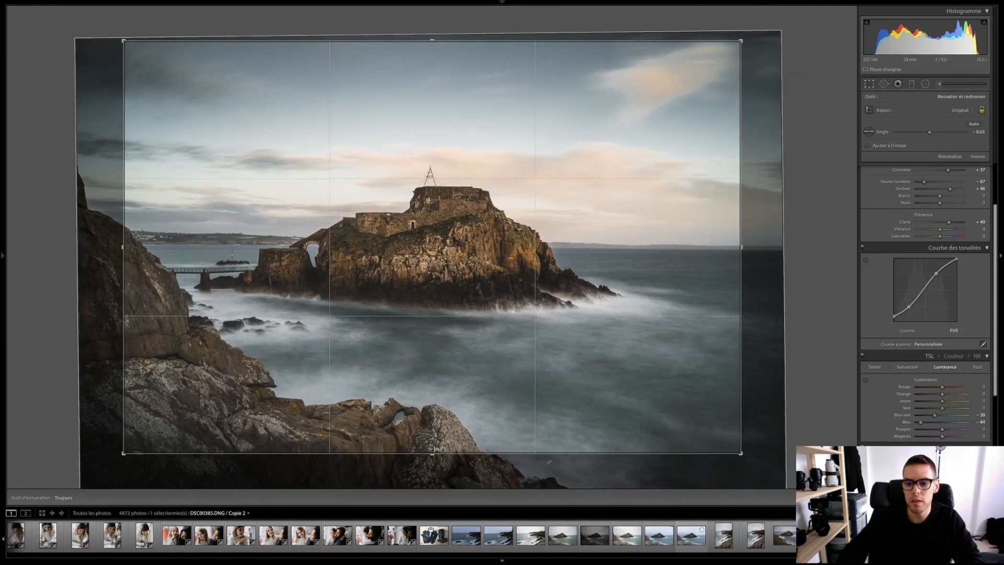
{"action": "key", "text": "Return"}
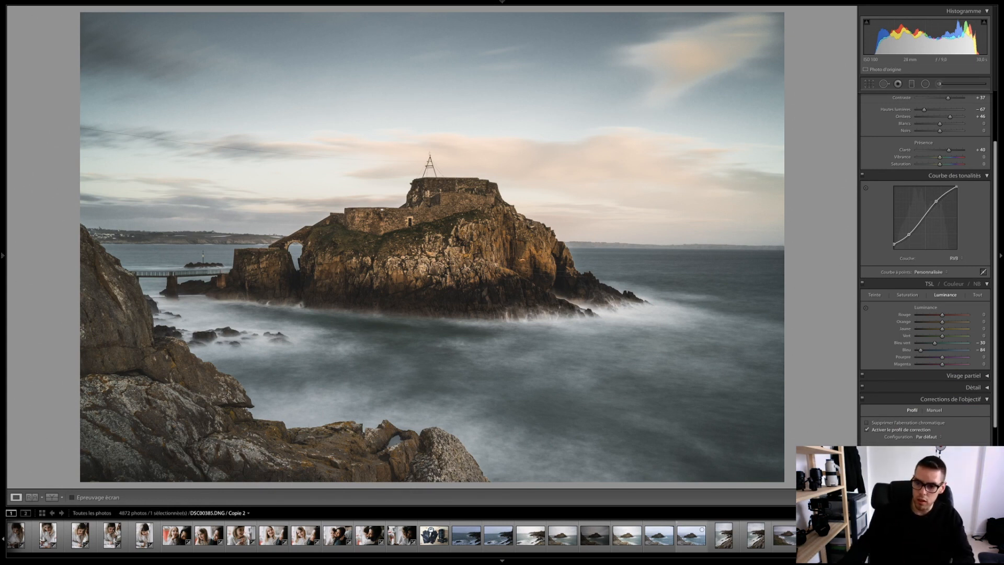
Open the cliff beach photo A7R00004.DNG from the filmstrip and create a virtual copy of it
{"action": "mouse_move", "coordinate": [889, 554]}
{"action": "left_mouse_down"}
{"action": "mouse_move", "coordinate": [749, 554]}
{"action": "mouse_move", "coordinate": [906, 562]}
{"action": "left_mouse_up"}
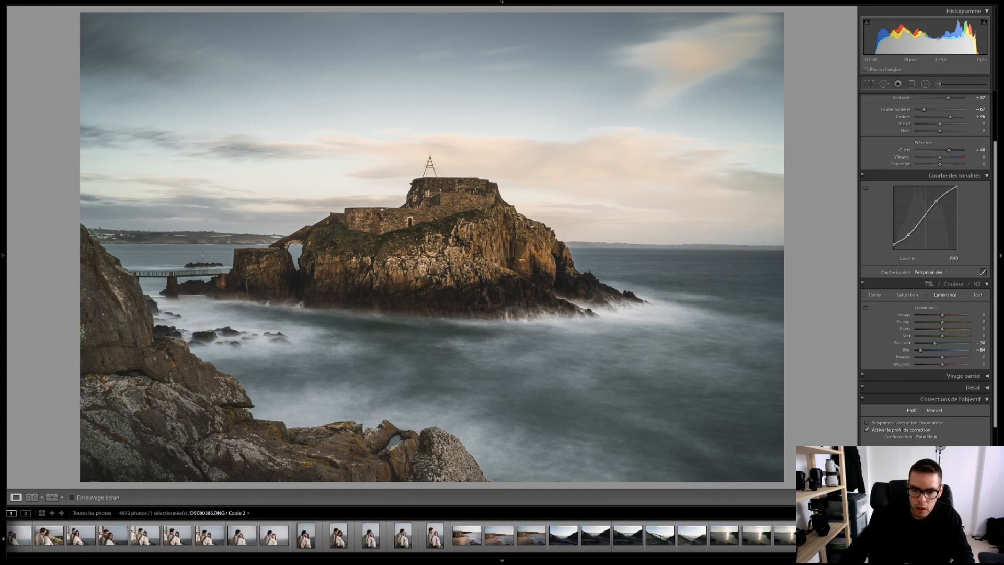
{"action": "left_click", "coordinate": [499, 536]}
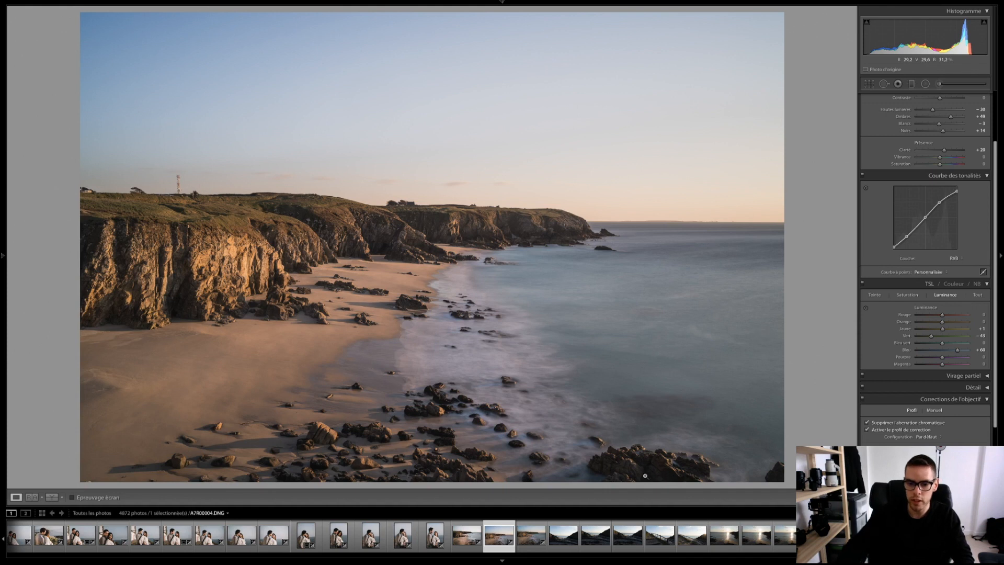
{"action": "right_click", "coordinate": [498, 539]}
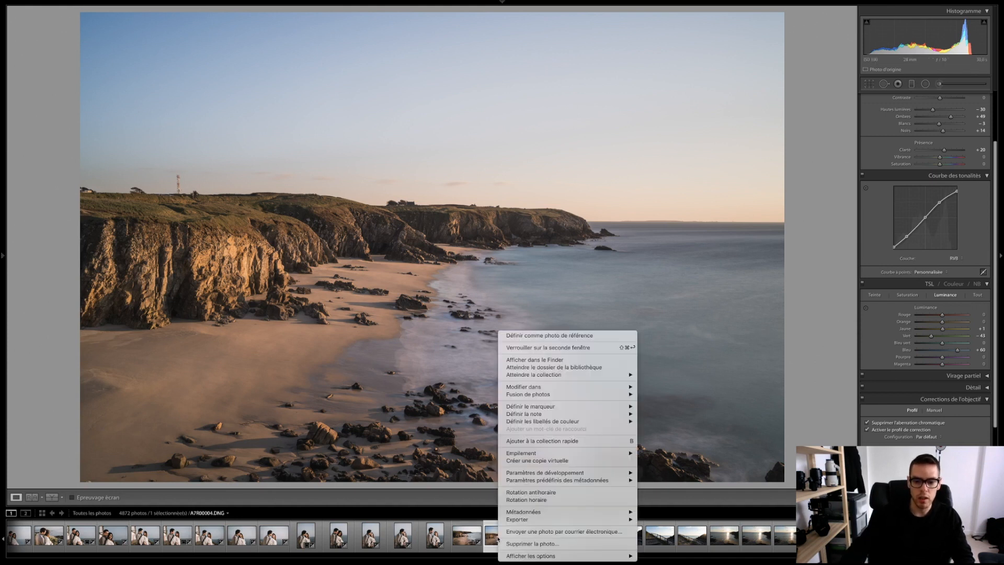
{"action": "left_click", "coordinate": [572, 461]}
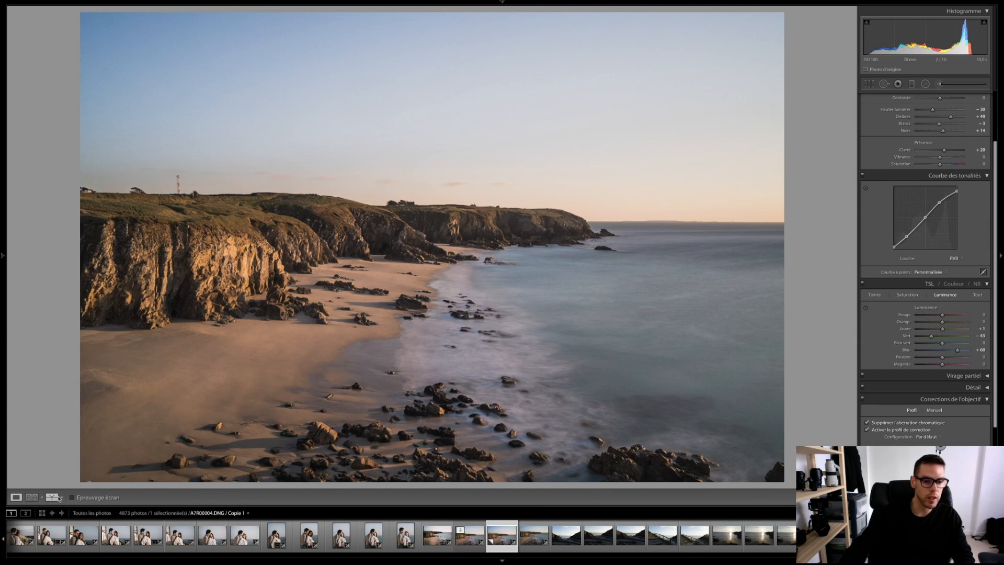
Compare the cliff beach copy before and after its edits in side-by-side and split views, and return to the single-photo view
{"action": "left_click", "coordinate": [60, 498]}
{"action": "left_click", "coordinate": [62, 499]}
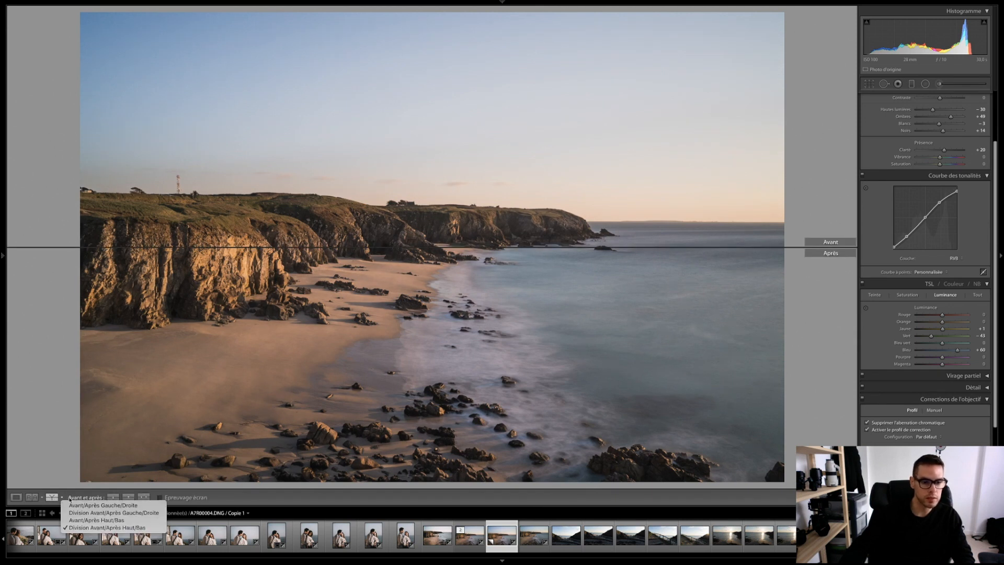
{"action": "left_click", "coordinate": [89, 505]}
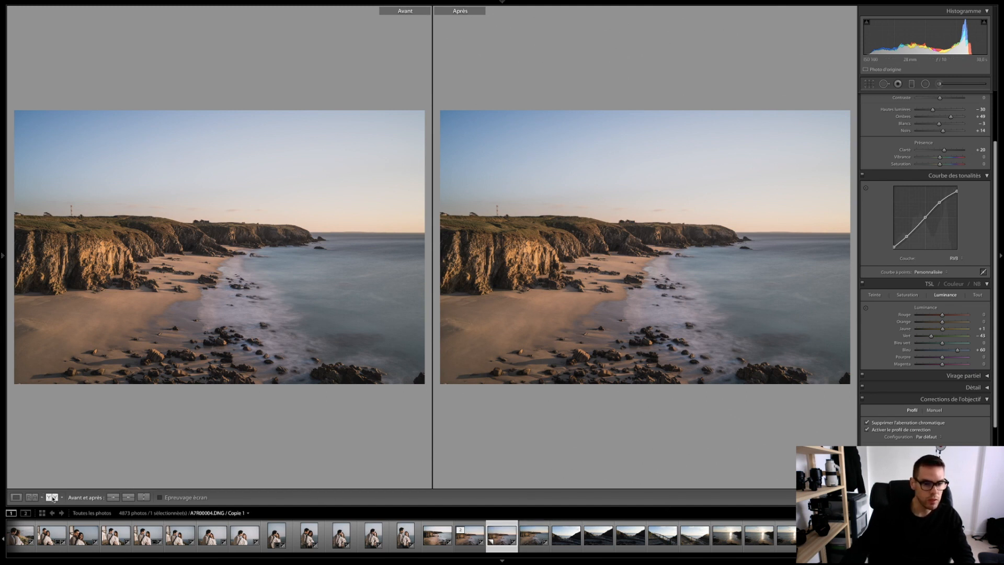
{"action": "left_click", "coordinate": [53, 497]}
{"action": "left_click", "coordinate": [53, 498]}
{"action": "left_click", "coordinate": [53, 497]}
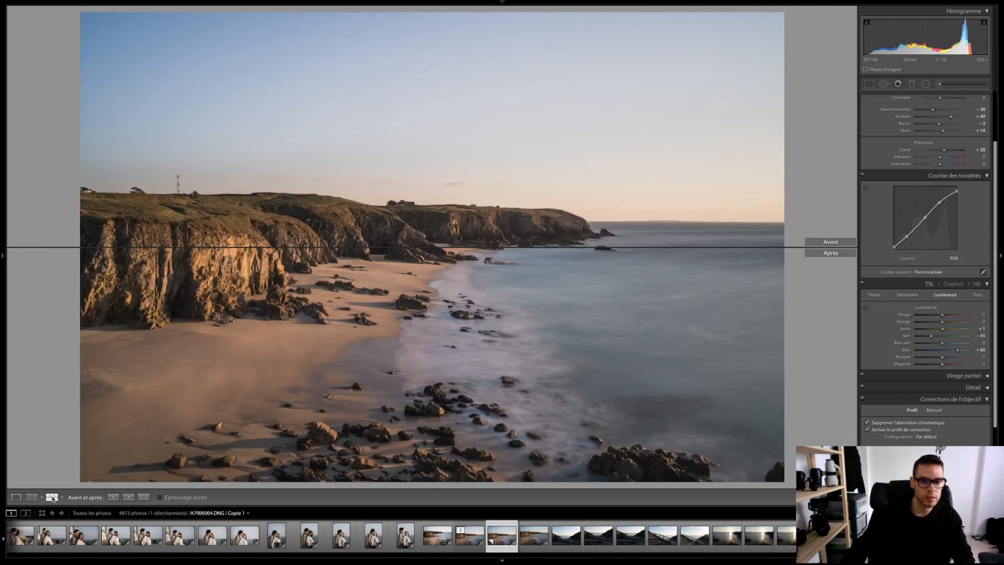
{"action": "left_click", "coordinate": [16, 497]}
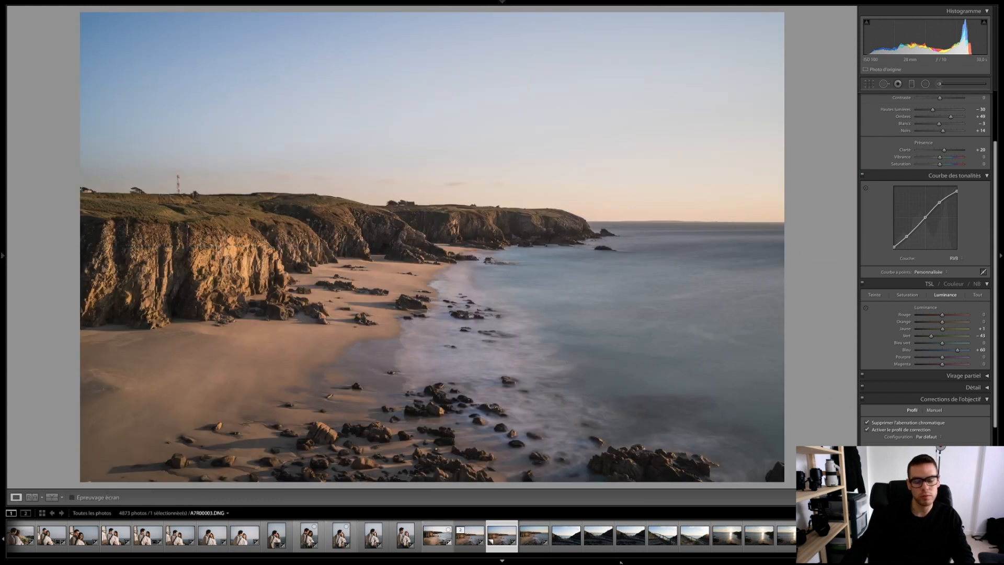
Reset all develop settings of the cliff beach copy, and raise exposure to +0.90 and shadows to about +33
{"action": "key", "text": "ctrl+shift+r"}
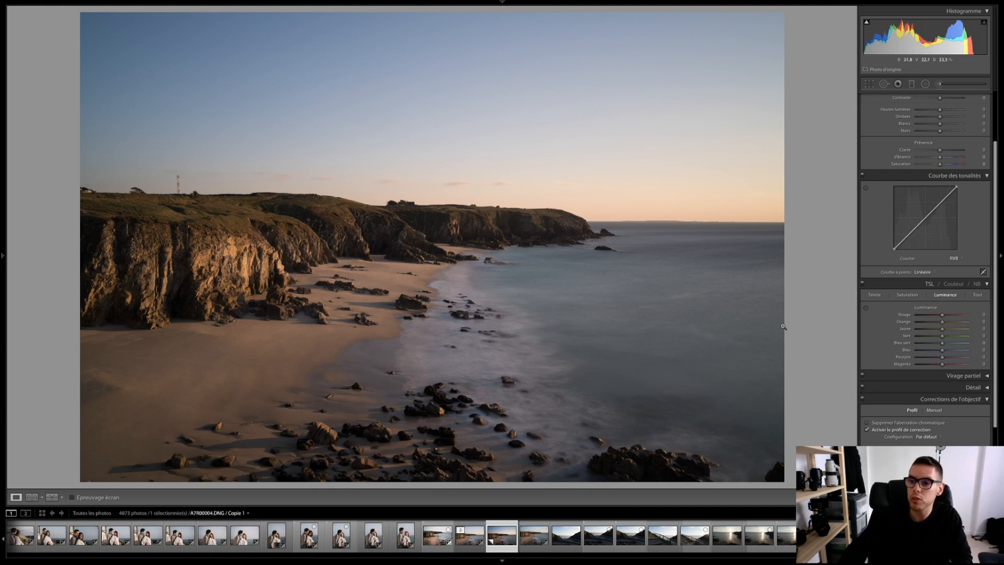
{"action": "scroll", "coordinate": [955, 219], "scroll_direction": "up", "scroll_amount": 4}
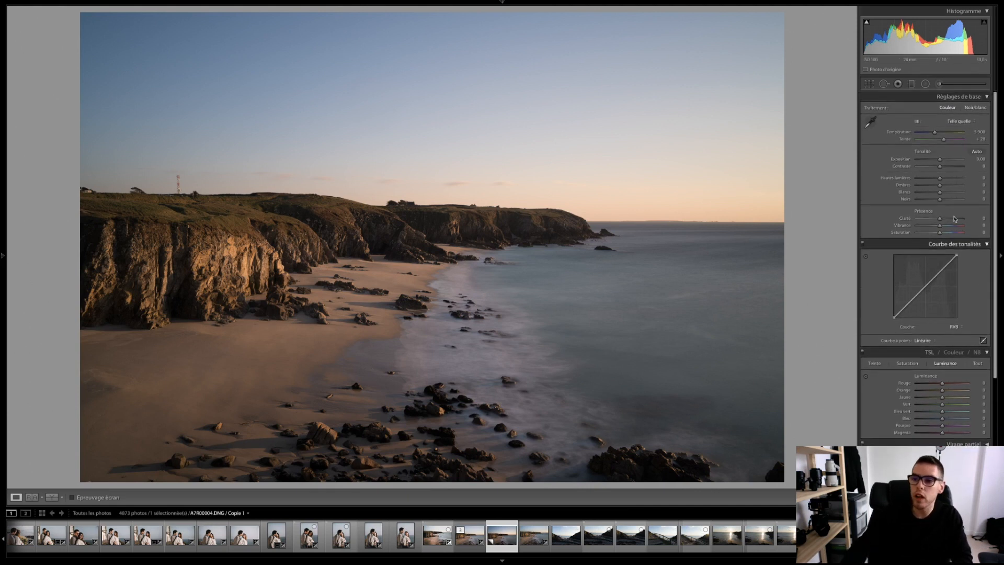
{"action": "left_click_drag", "start_coordinate": [940, 159], "coordinate": [948, 188]}
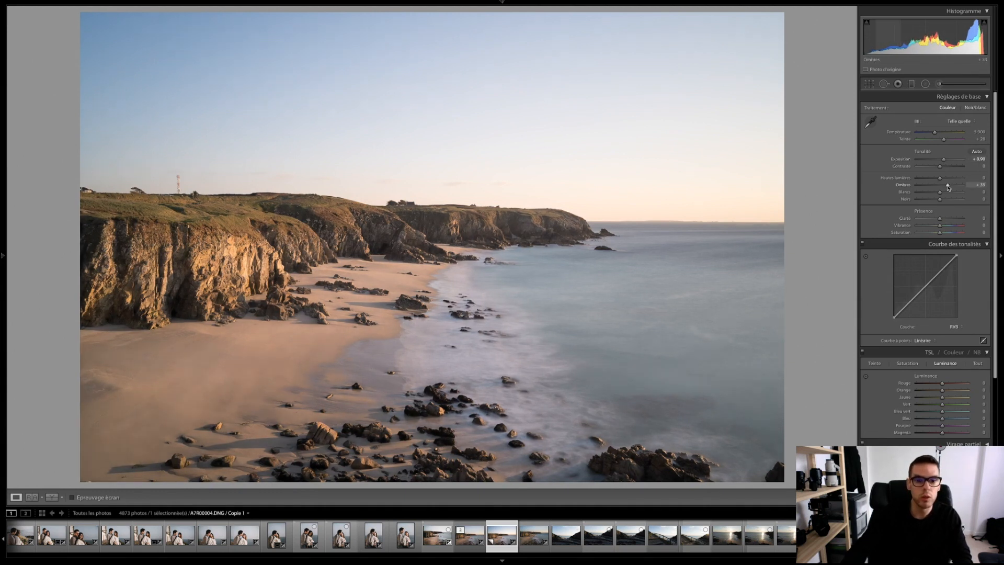
{"action": "left_click", "coordinate": [379, 234]}
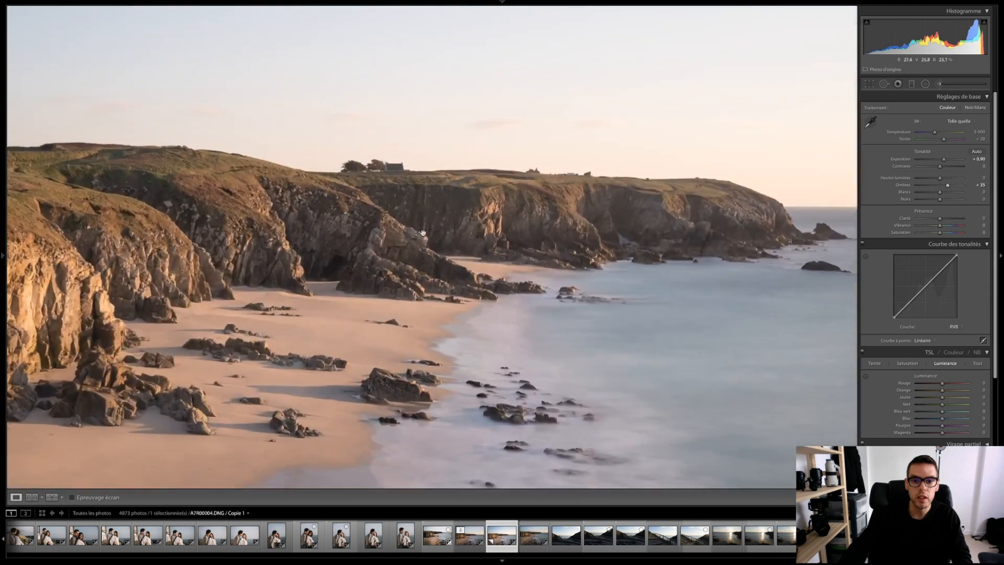
{"action": "left_click", "coordinate": [451, 233]}
{"action": "left_click", "coordinate": [453, 234]}
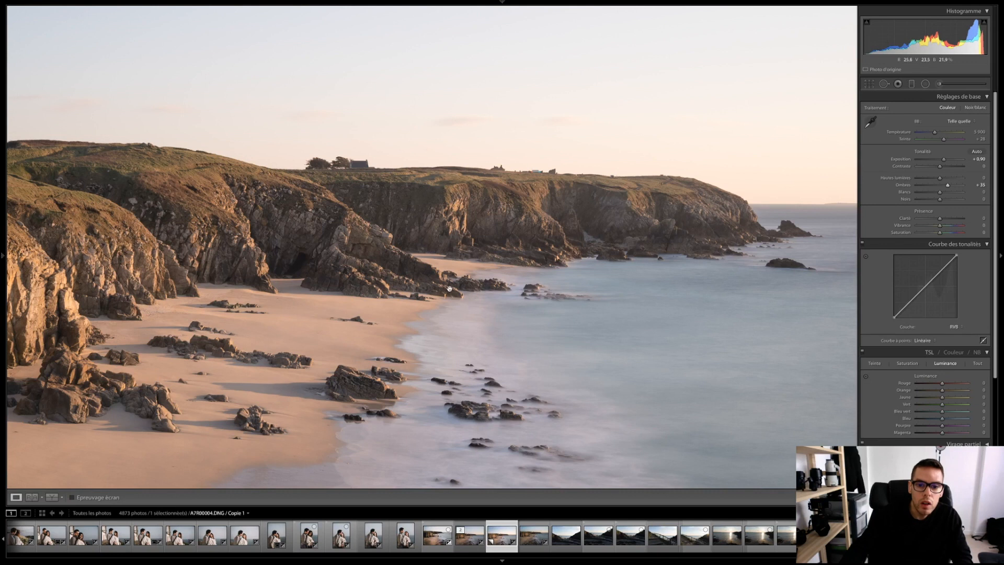
{"action": "left_click", "coordinate": [454, 250]}
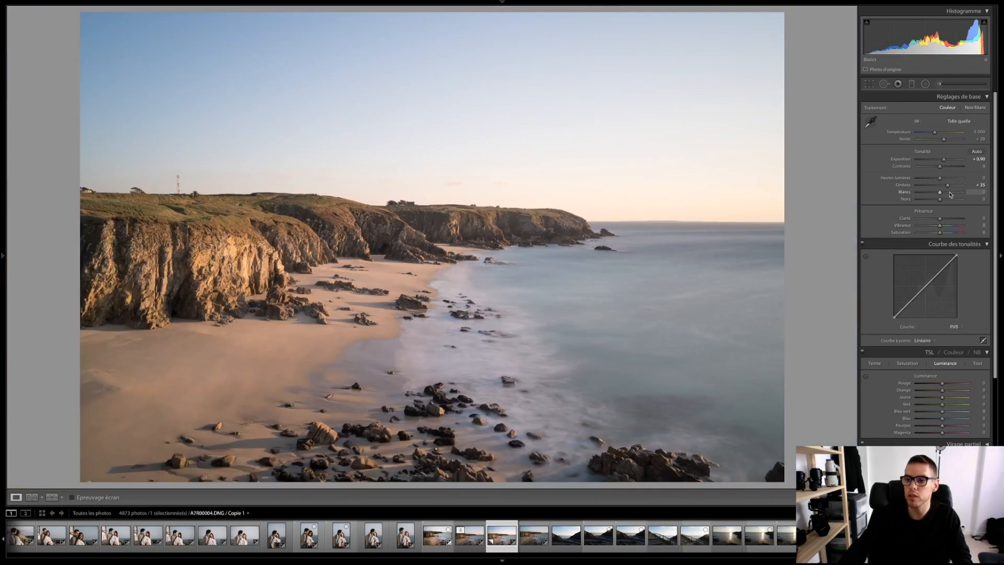
Lower the photo's highlights to about −53 and check the detail in the water and foreground rocks
{"action": "left_click_drag", "start_coordinate": [941, 181], "coordinate": [928, 181]}
{"action": "left_click", "coordinate": [582, 455]}
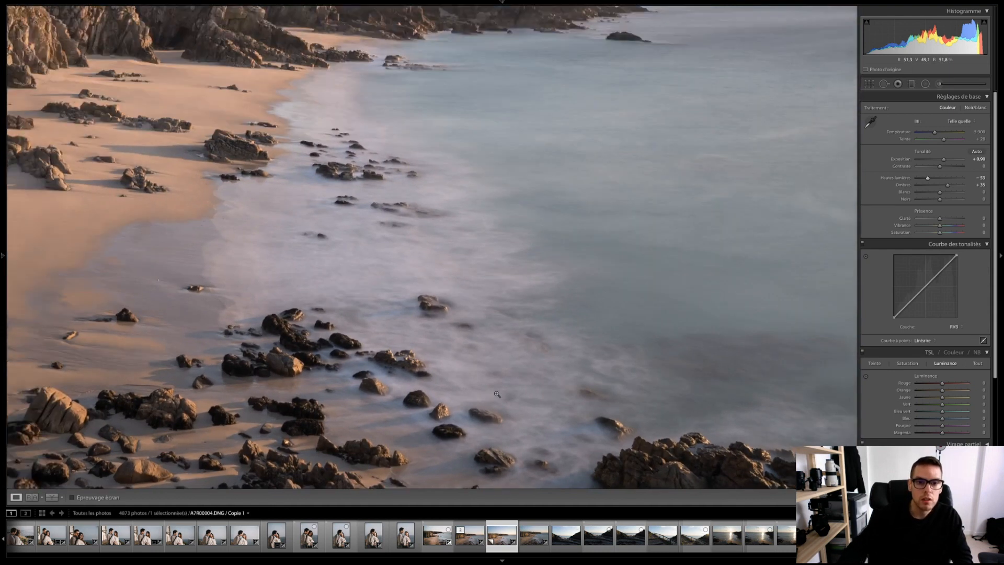
{"action": "left_click", "coordinate": [496, 393]}
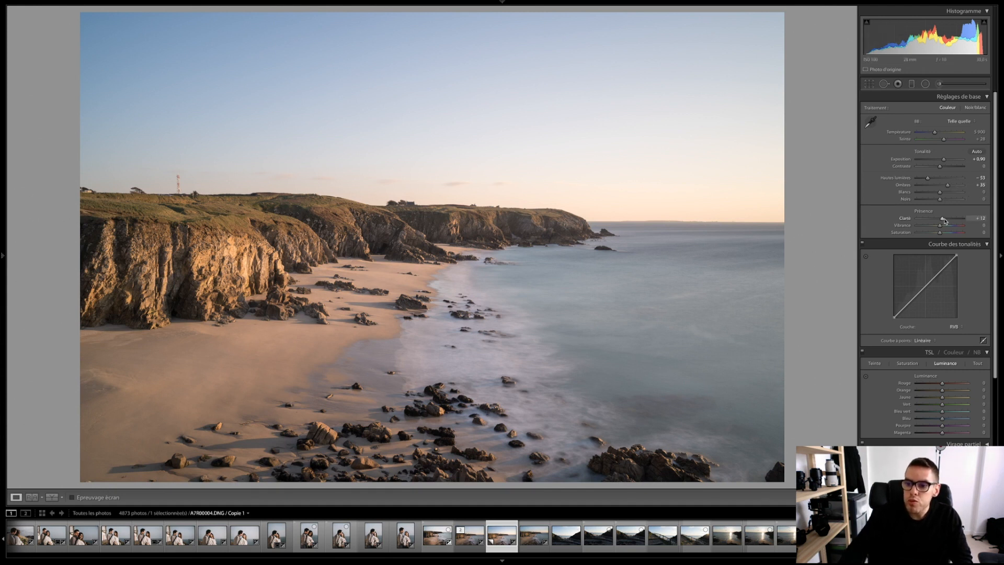
Set clarity to +22 and contrast to +6, and check the far cliffs up close
{"action": "left_click_drag", "start_coordinate": [944, 220], "coordinate": [948, 222]}
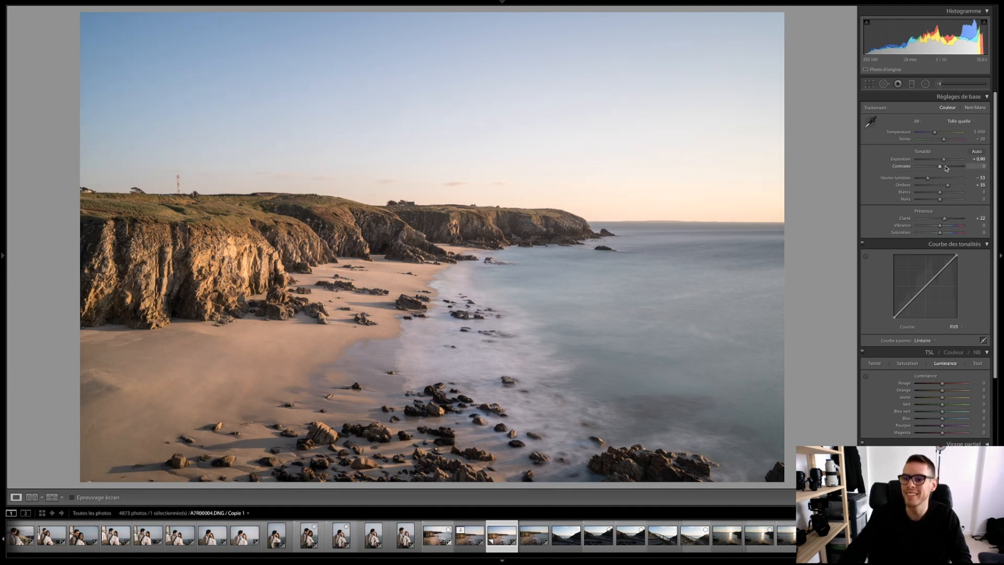
{"action": "left_click_drag", "start_coordinate": [944, 169], "coordinate": [944, 169]}
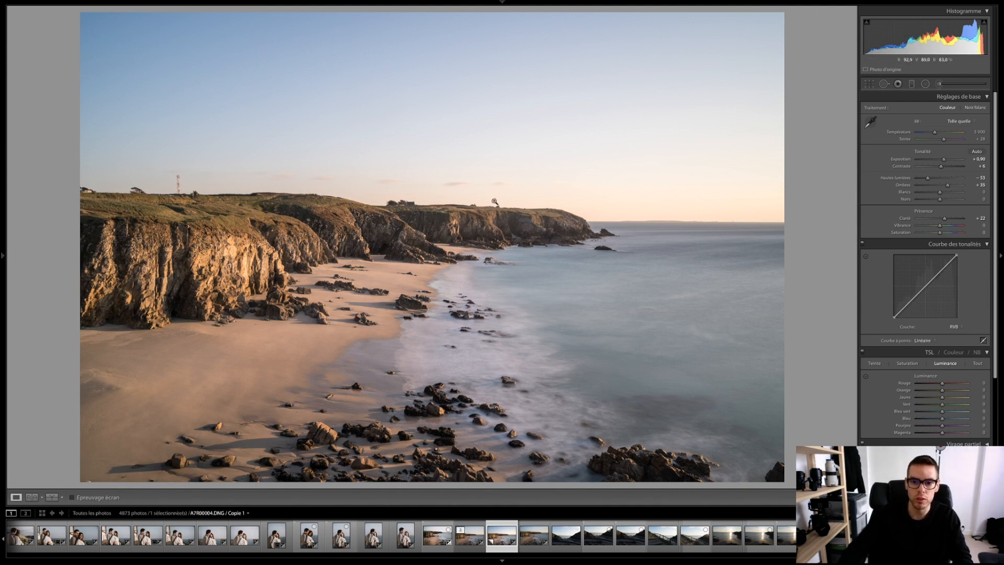
{"action": "left_click", "coordinate": [476, 208]}
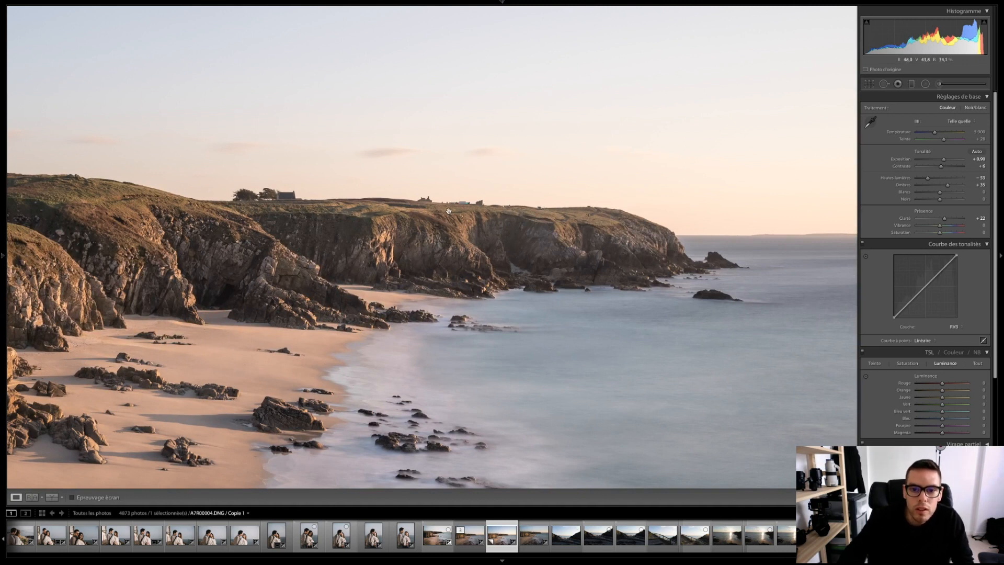
{"action": "left_click", "coordinate": [452, 211]}
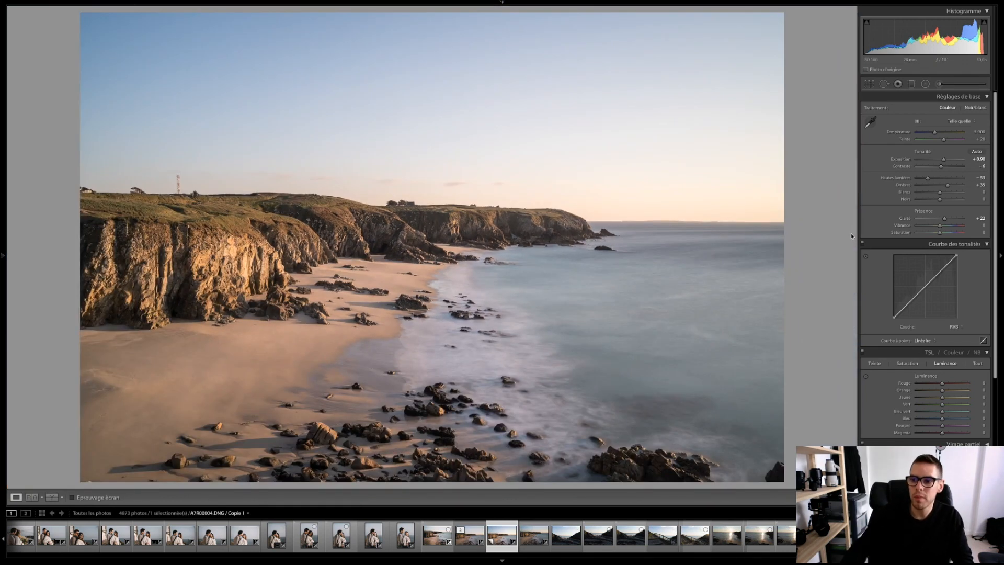
Add two points to the RGB tone curve, lifting the highlights slightly and holding the dark tones near the diagonal
{"action": "left_click_drag", "start_coordinate": [938, 274], "coordinate": [936, 272]}
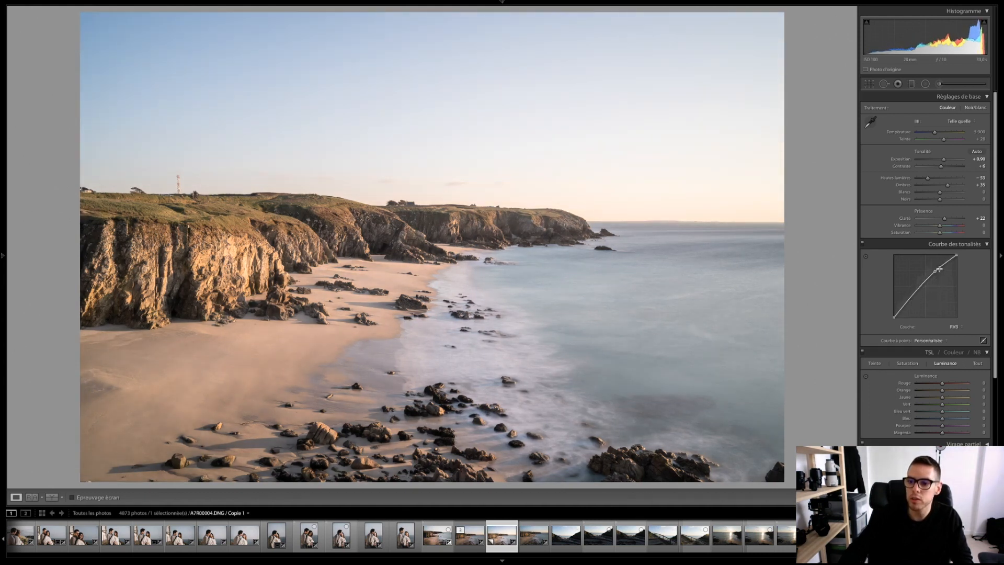
{"action": "left_click_drag", "start_coordinate": [939, 271], "coordinate": [941, 271]}
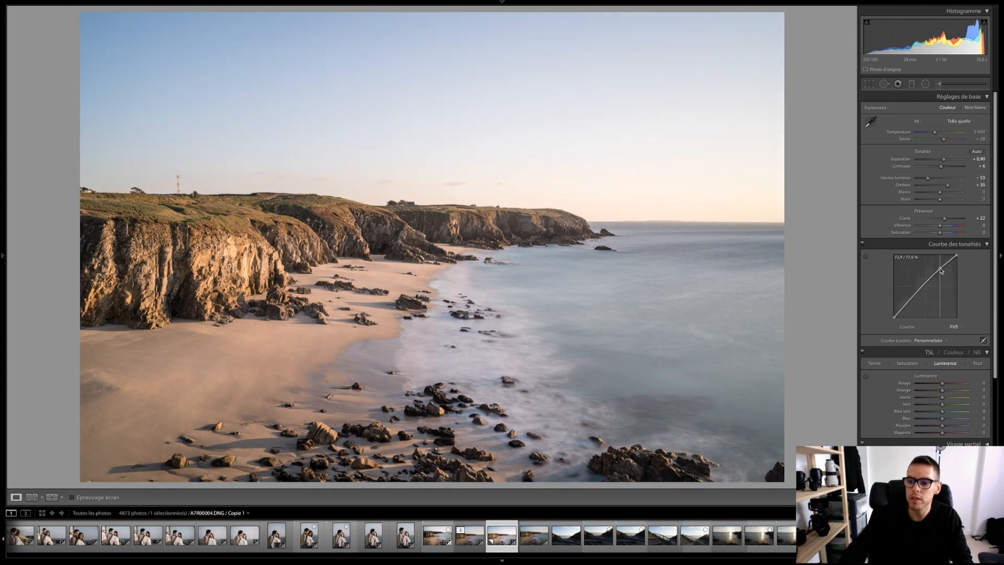
{"action": "left_click_drag", "start_coordinate": [910, 304], "coordinate": [910, 302]}
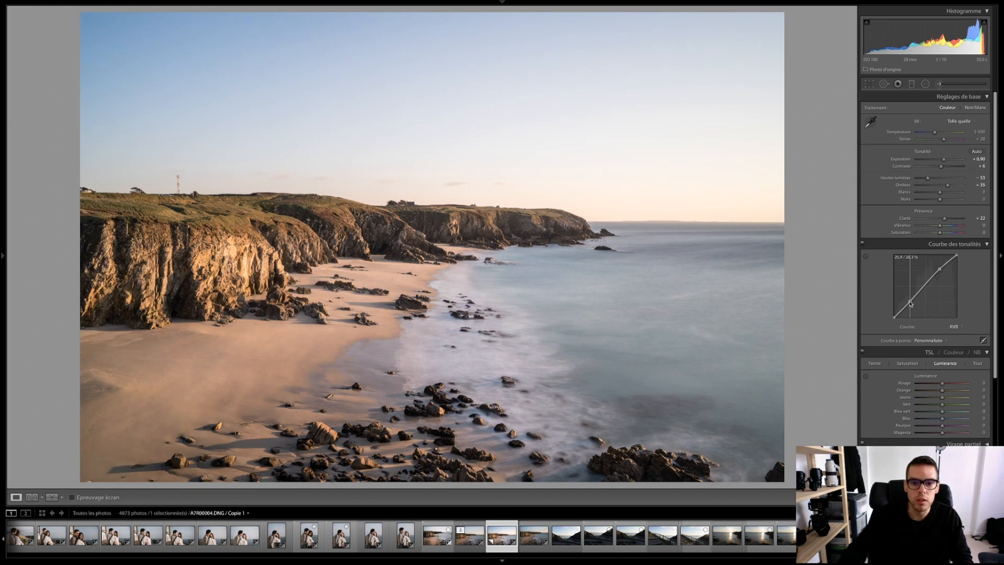
{"action": "left_click", "coordinate": [201, 283]}
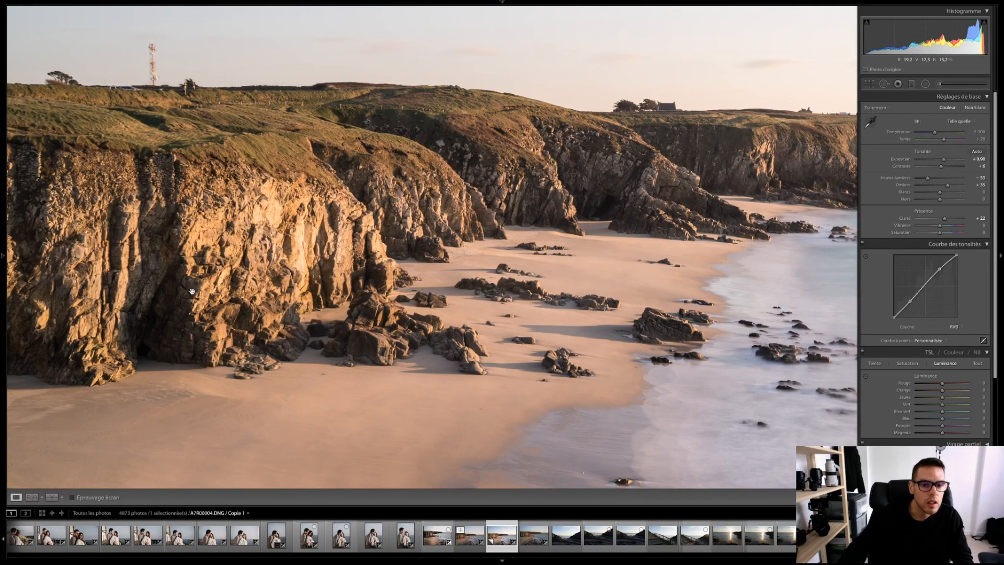
{"action": "left_click", "coordinate": [192, 292]}
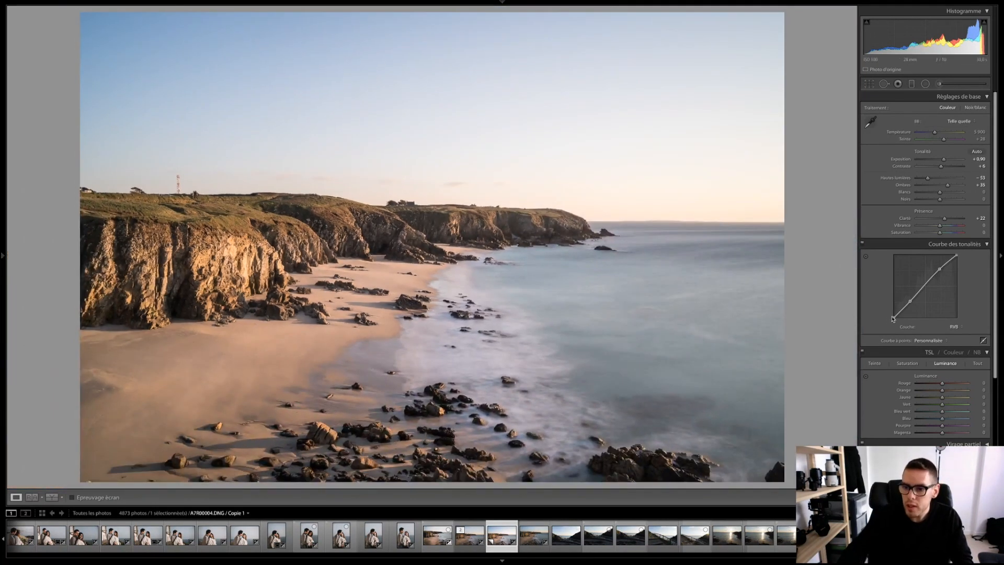
Raise the tone curve's black point slightly for softer blacks, and increase the shadows to about +48
{"action": "left_click_drag", "start_coordinate": [894, 316], "coordinate": [894, 314]}
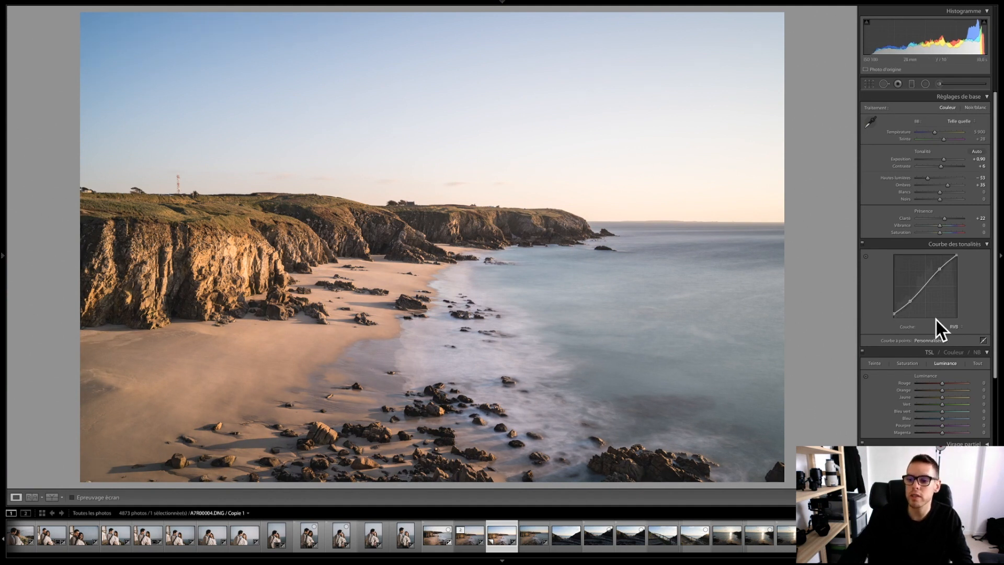
{"action": "left_click_drag", "start_coordinate": [947, 185], "coordinate": [951, 186]}
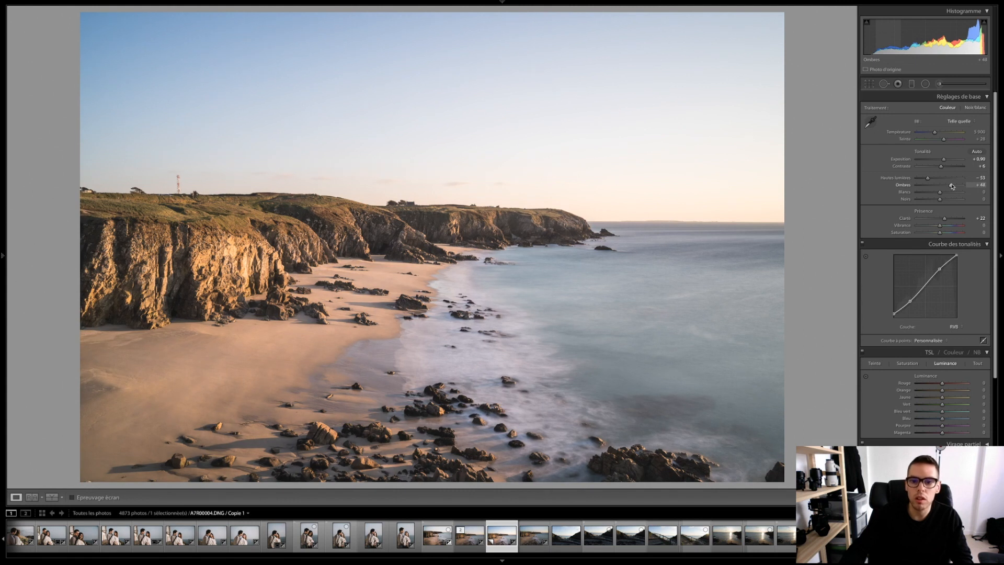
{"action": "key", "text": "XF86MonBrightnessDown"}
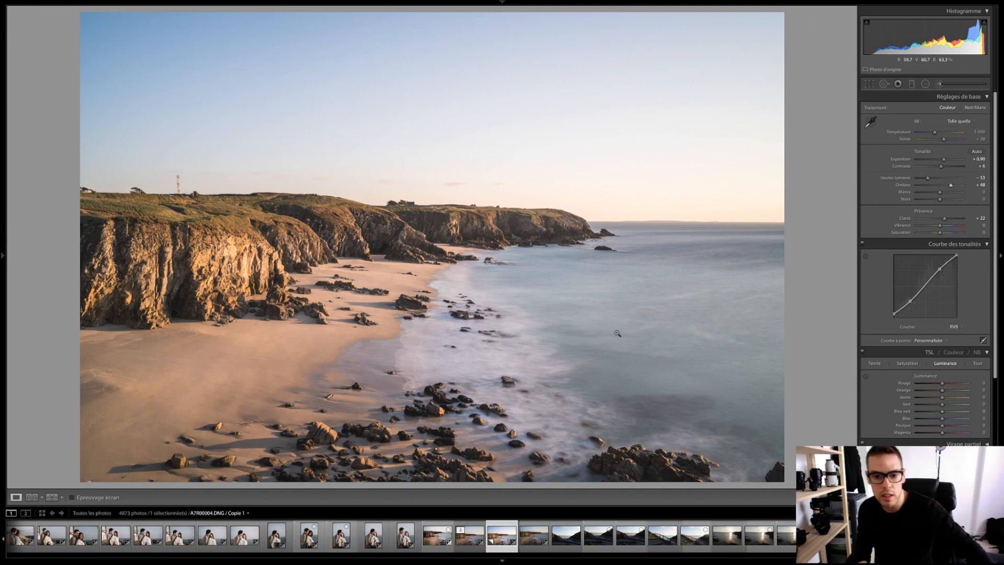
Examine the cliffs, beach, sea, foreground rocks and sky up close to judge the light and shadow detail
{"action": "left_click", "coordinate": [253, 258]}
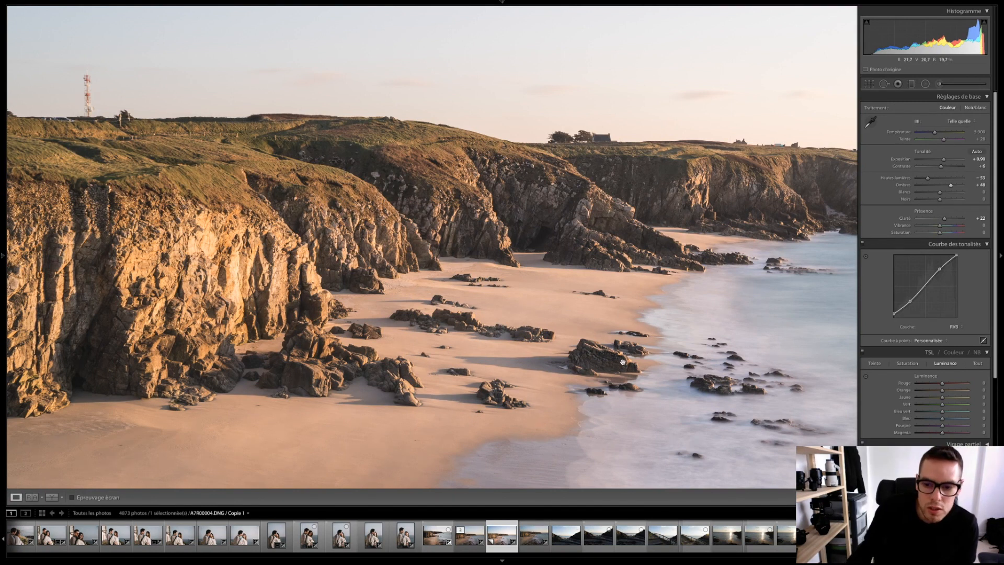
{"action": "left_click_drag", "start_coordinate": [598, 267], "coordinate": [522, 294]}
{"action": "left_click", "coordinate": [522, 294]}
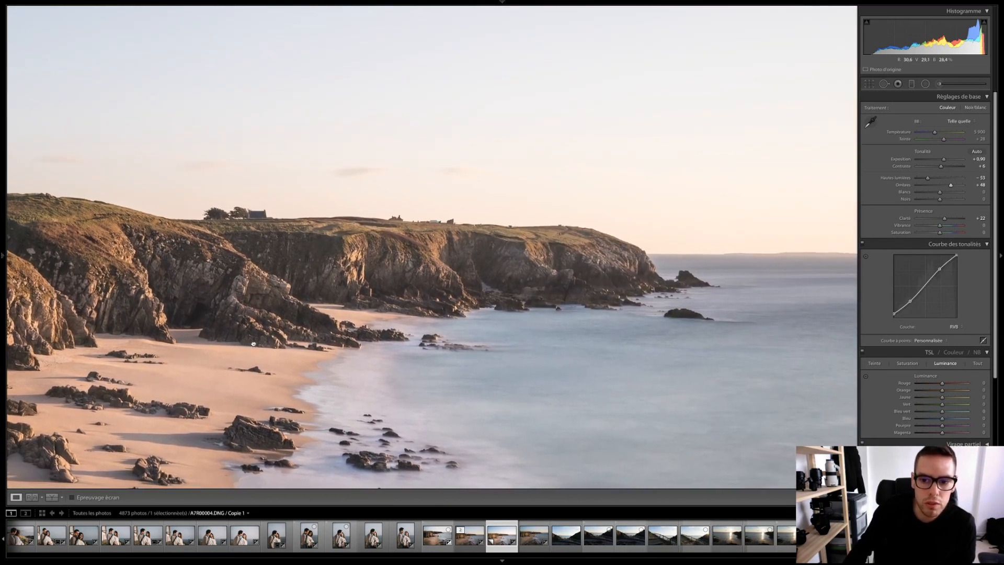
{"action": "left_click", "coordinate": [542, 287]}
{"action": "left_click_drag", "start_coordinate": [542, 287], "coordinate": [722, 220]}
{"action": "mouse_move", "coordinate": [278, 358]}
{"action": "left_mouse_down"}
{"action": "mouse_move", "coordinate": [583, 273]}
{"action": "mouse_move", "coordinate": [282, 353]}
{"action": "left_mouse_up"}
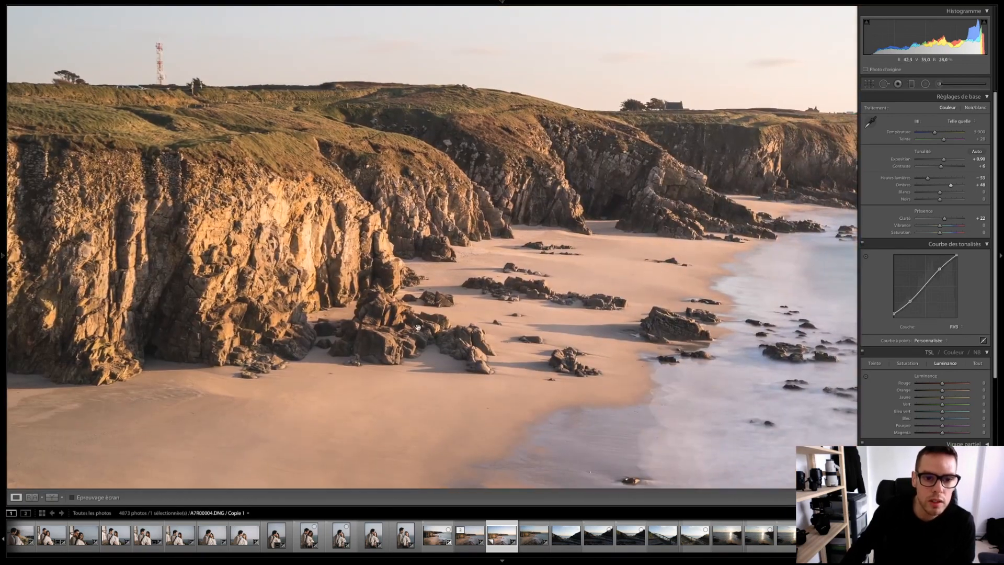
{"action": "left_click_drag", "start_coordinate": [497, 231], "coordinate": [158, 244]}
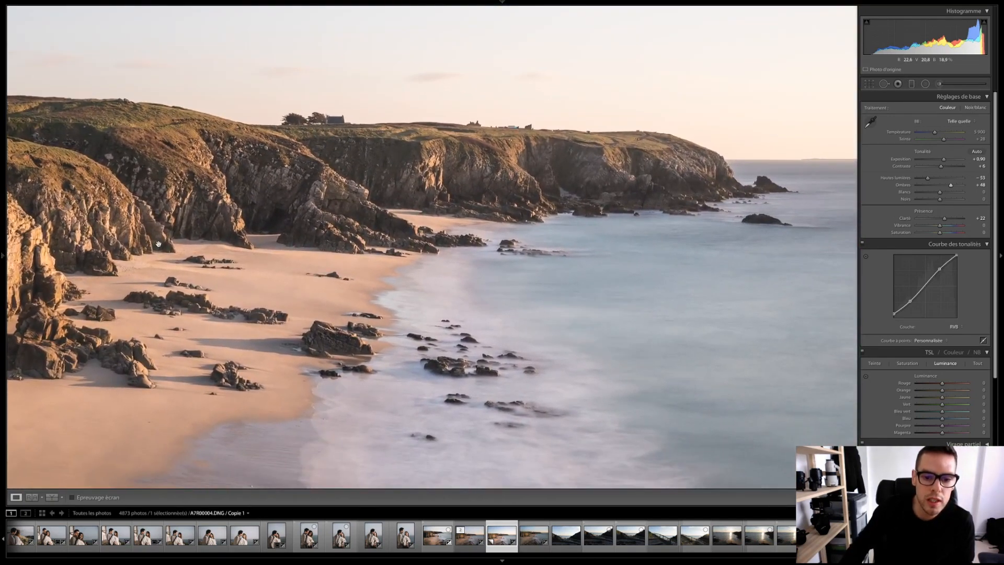
{"action": "left_click_drag", "start_coordinate": [367, 299], "coordinate": [335, 168]}
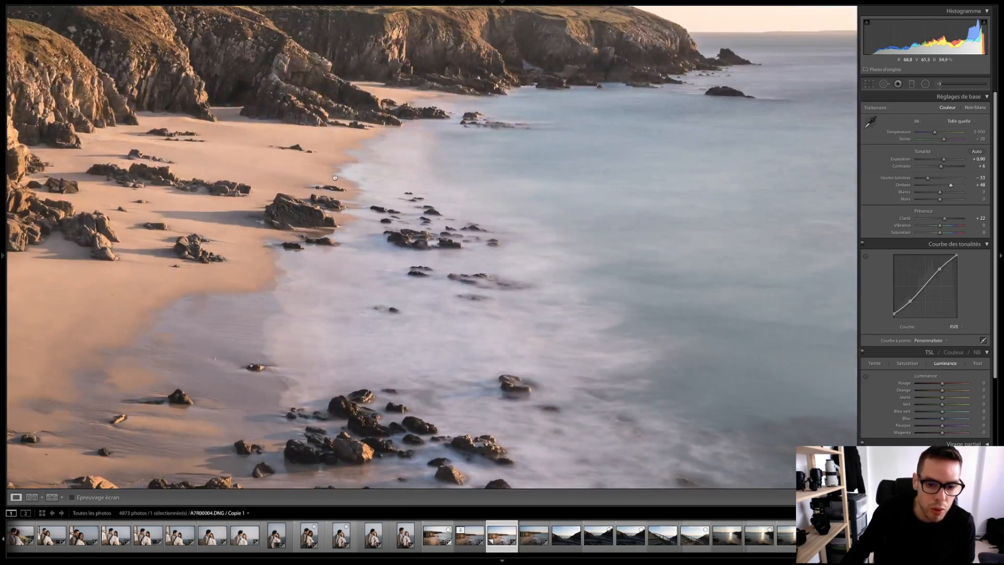
{"action": "left_click_drag", "start_coordinate": [343, 389], "coordinate": [348, 334]}
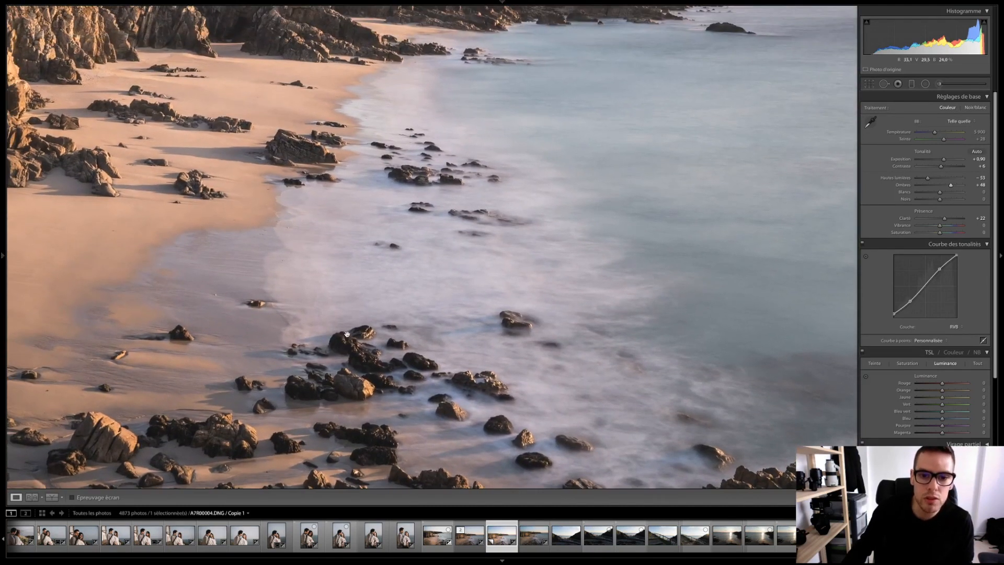
{"action": "left_click", "coordinate": [348, 333]}
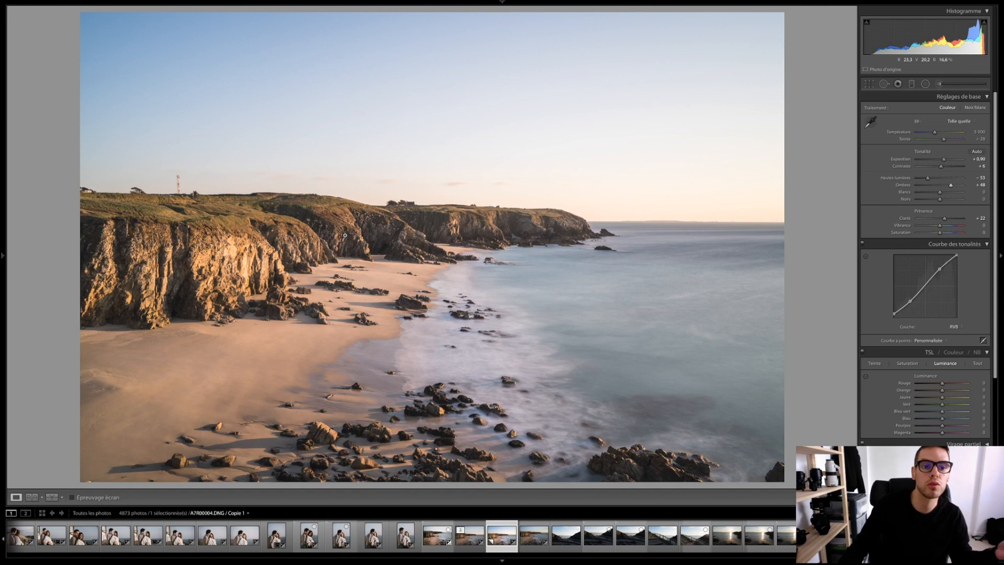
{"action": "left_click", "coordinate": [233, 169]}
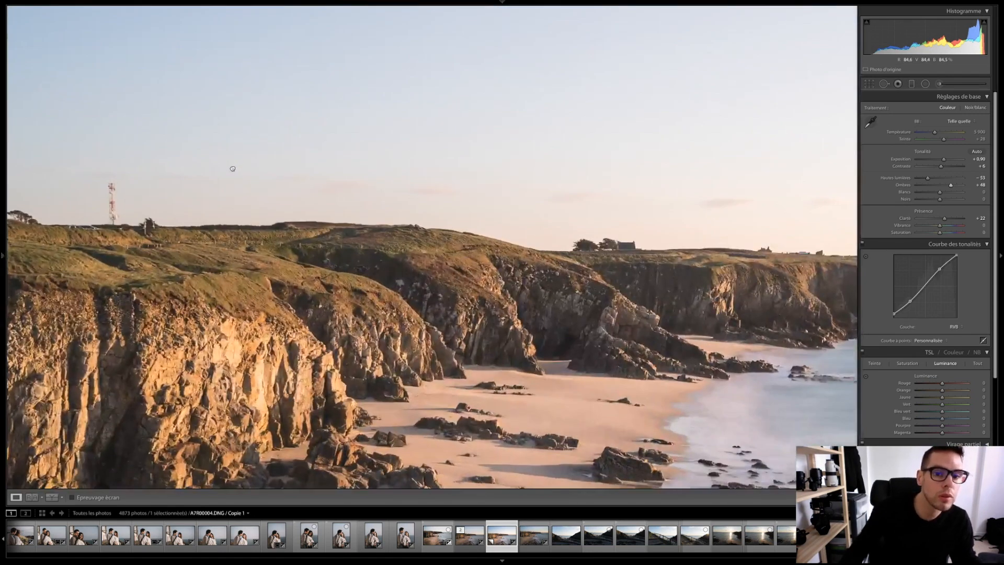
{"action": "left_click", "coordinate": [232, 163]}
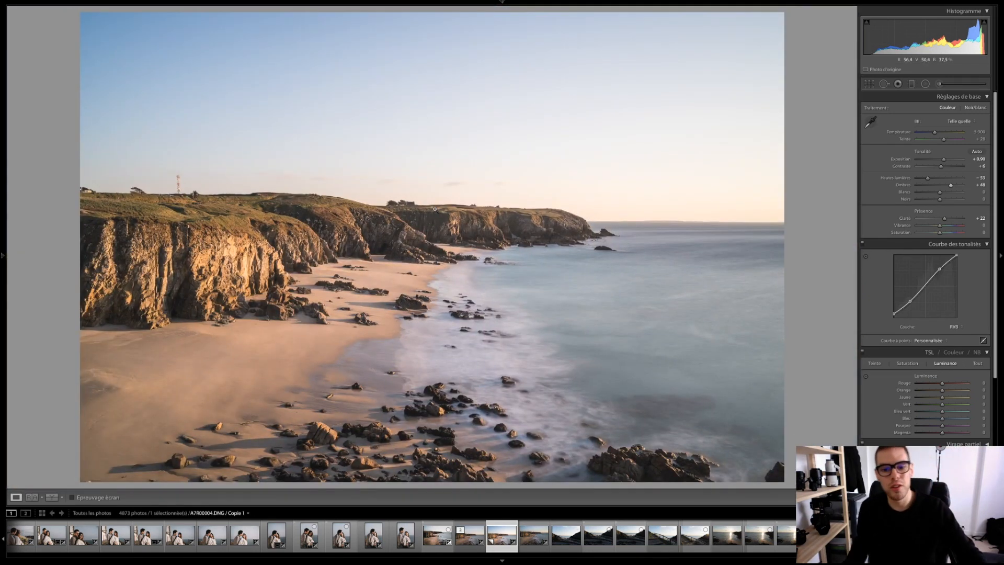